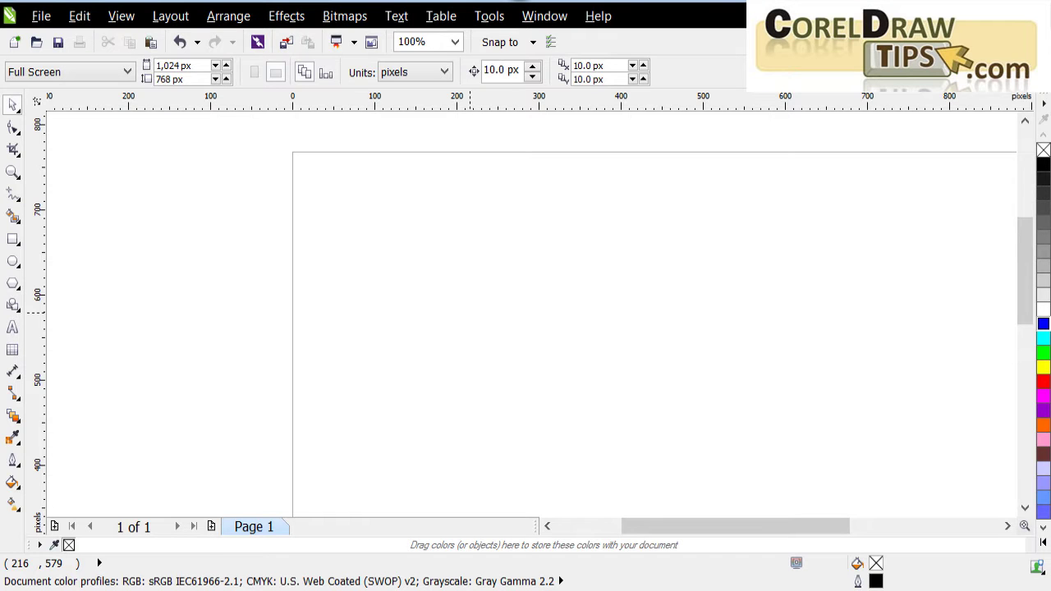
Switch to the browser and open the "Setting up a page" basic tutorial on coreldrawtips.com to examine its "Back to Basic Tutorials" button
click(211, 501)
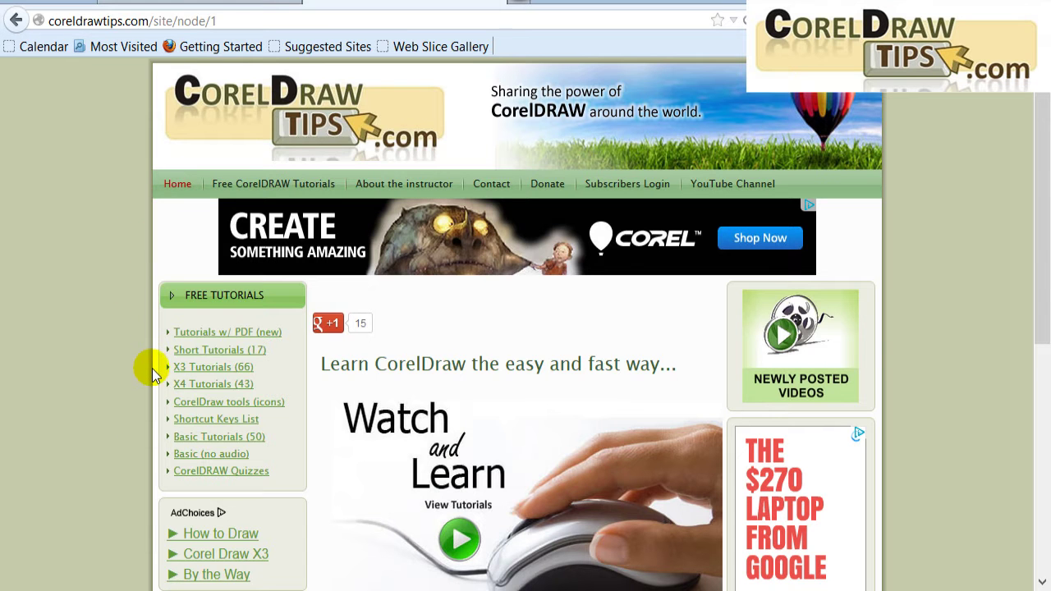
scroll(153, 378, down, 2)
scroll(154, 378, down, 1)
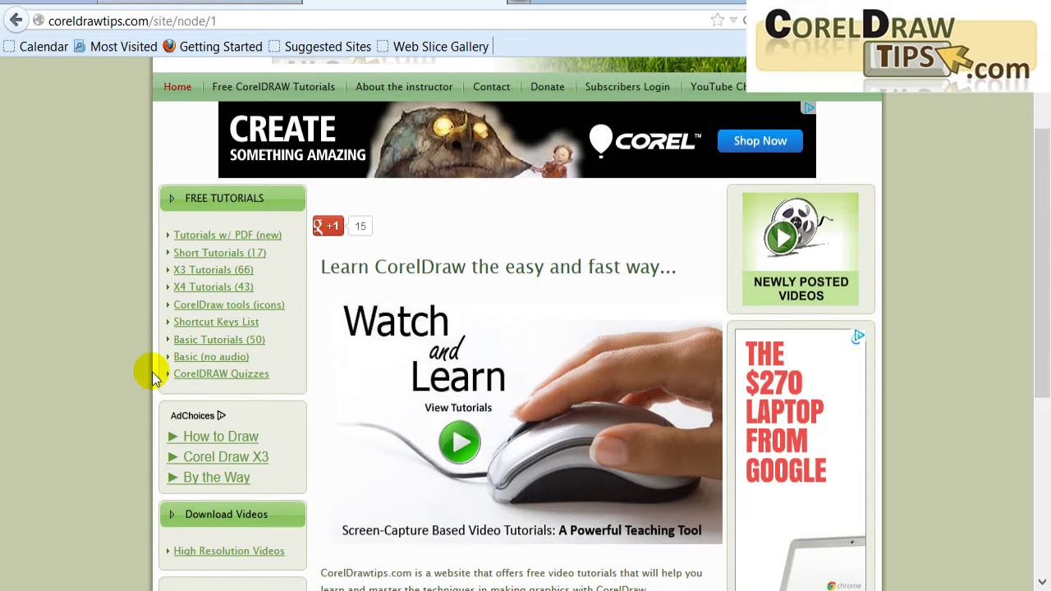
click(194, 345)
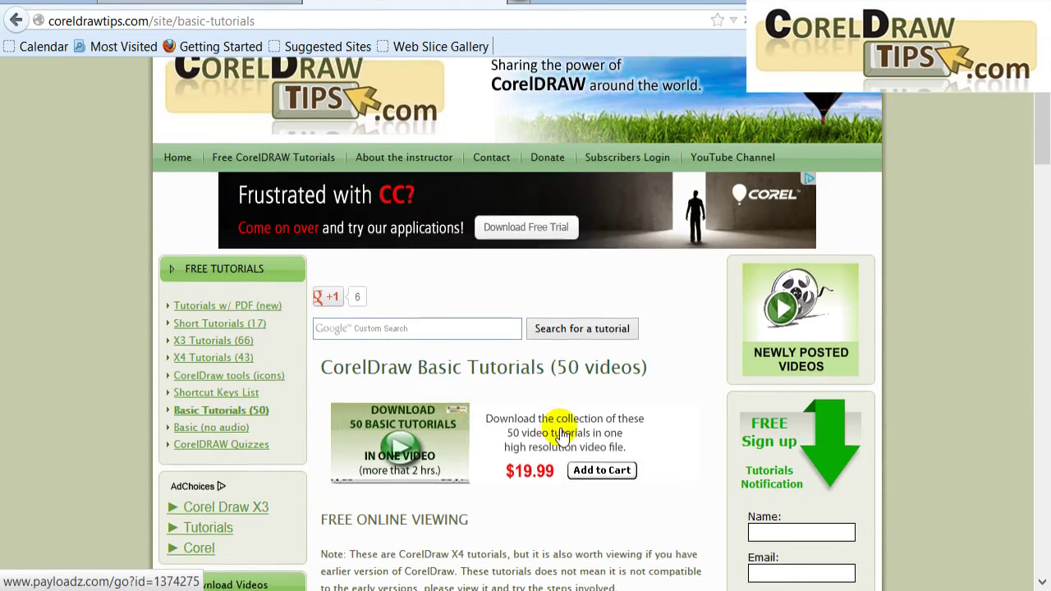
scroll(561, 468, down, 5)
scroll(561, 468, down, 1)
click(386, 226)
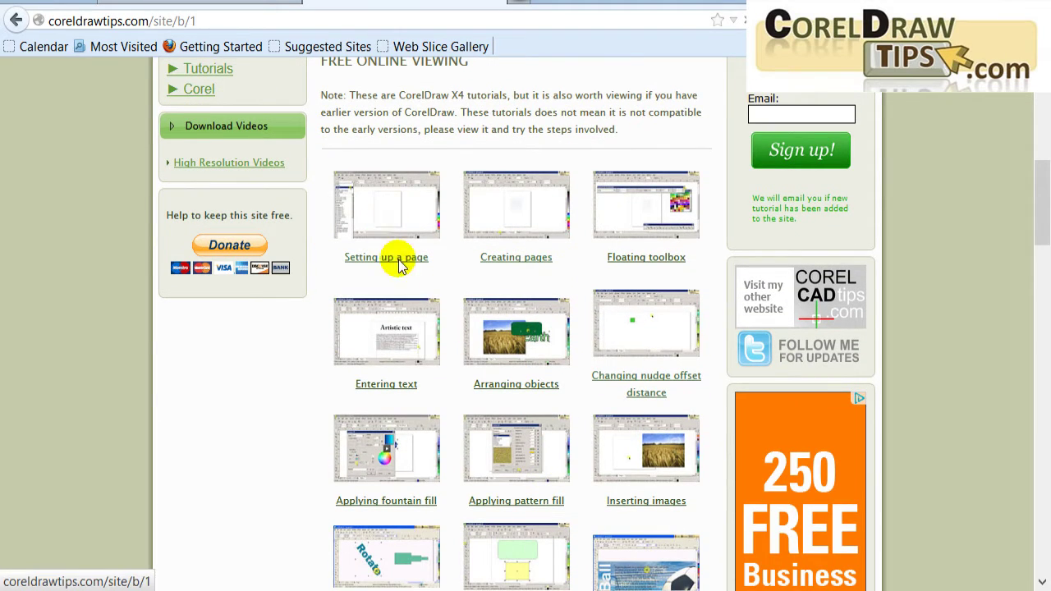
scroll(512, 335, down, 5)
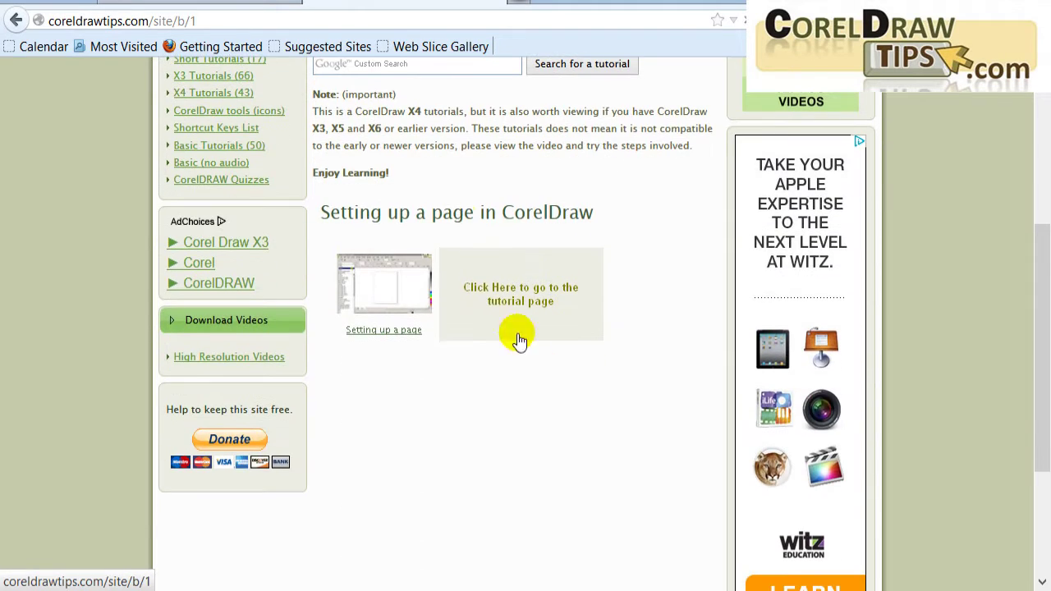
click(472, 300)
scroll(548, 377, down, 2)
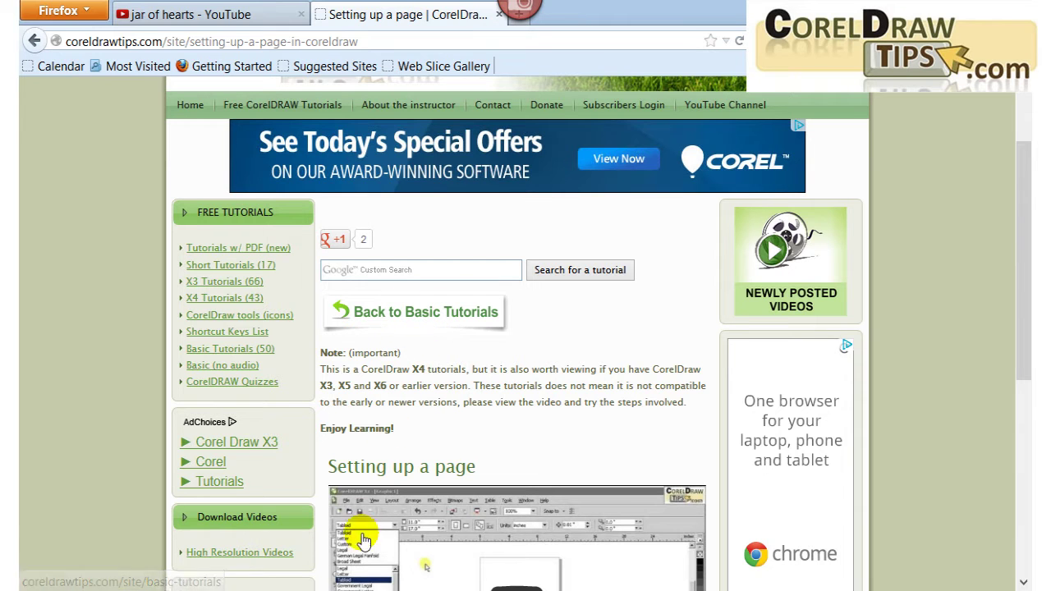
Switch back to CorelDRAW and create a new Letter-size document using the CorelDRAW default preset destination
mouse_move(335, 590)
click(335, 505)
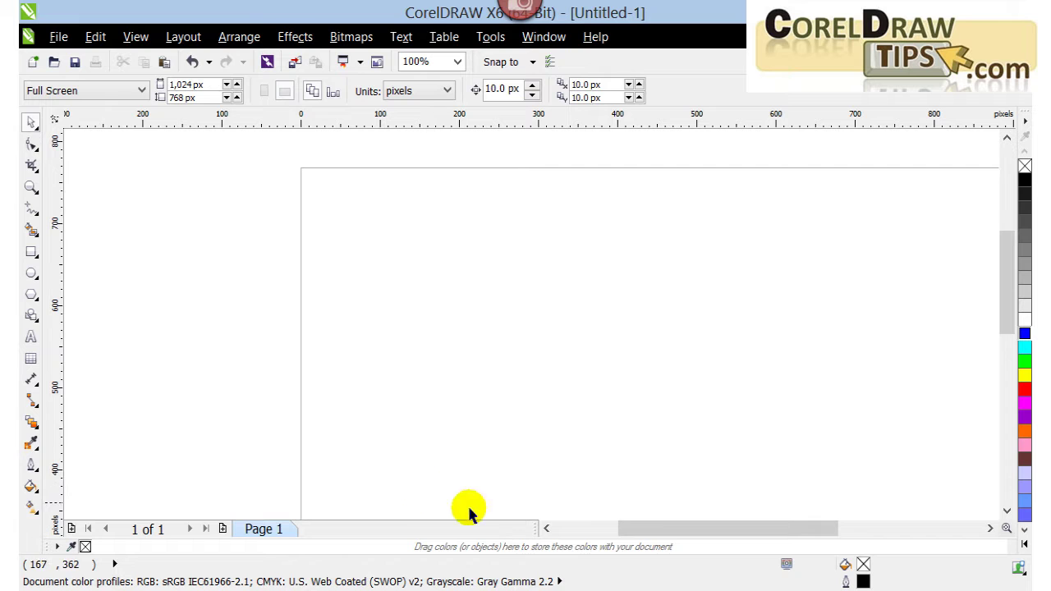
drag(626, 528, 661, 528)
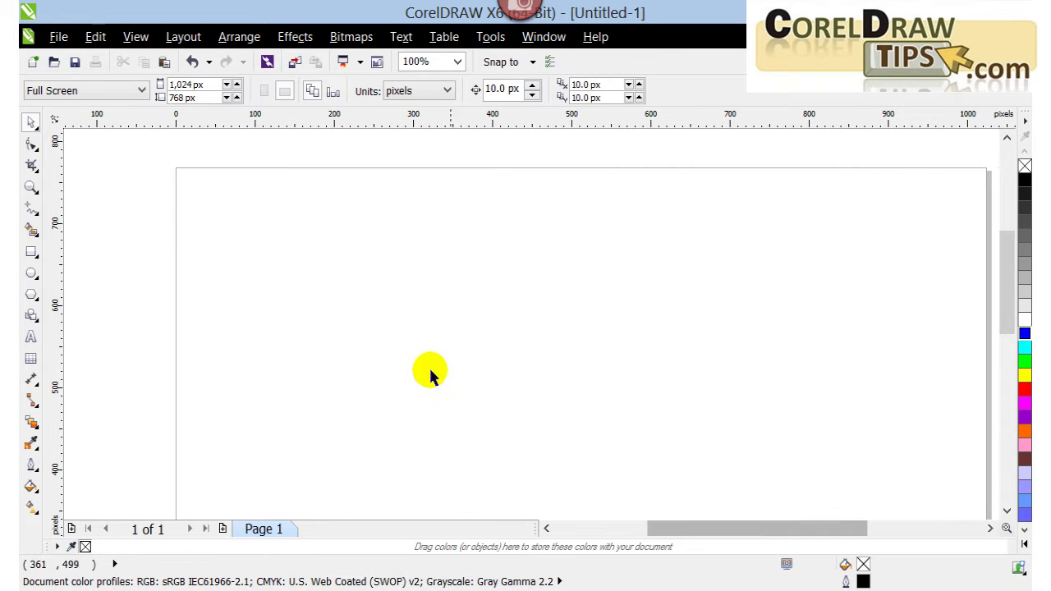
click(32, 62)
mouse_move(537, 151)
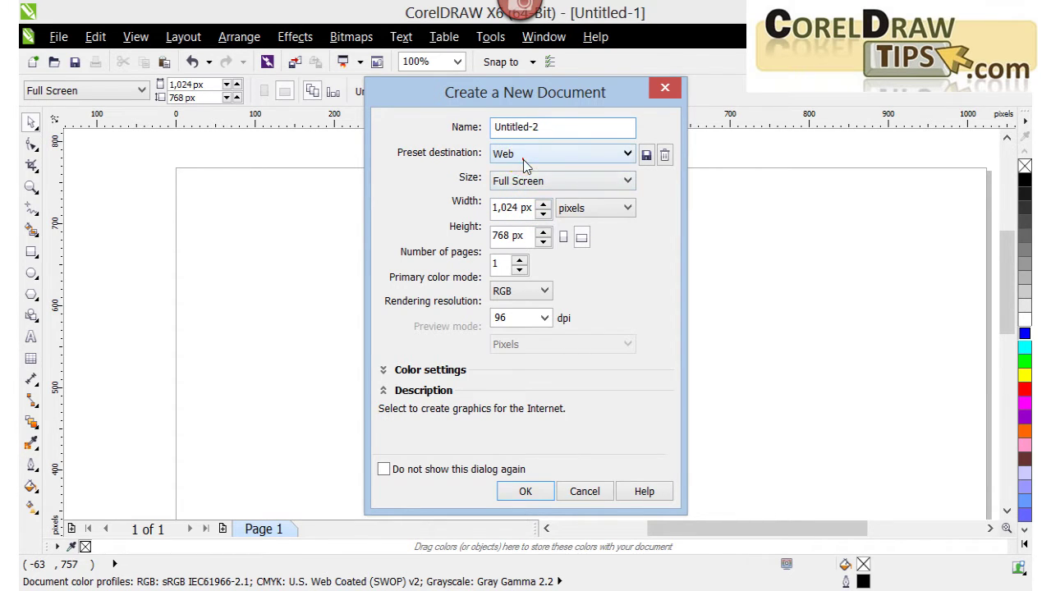
click(526, 160)
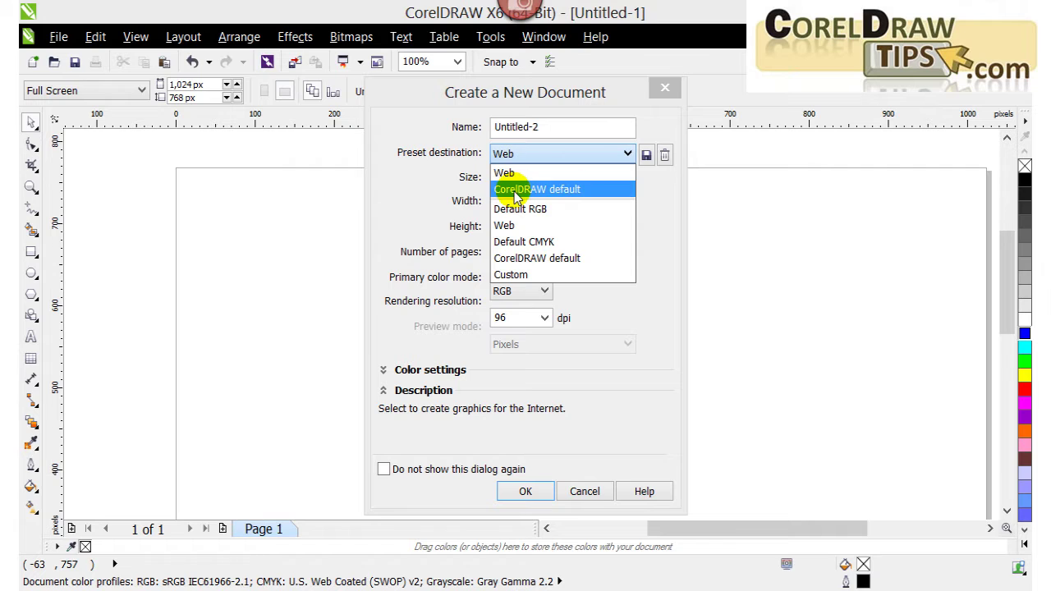
click(525, 192)
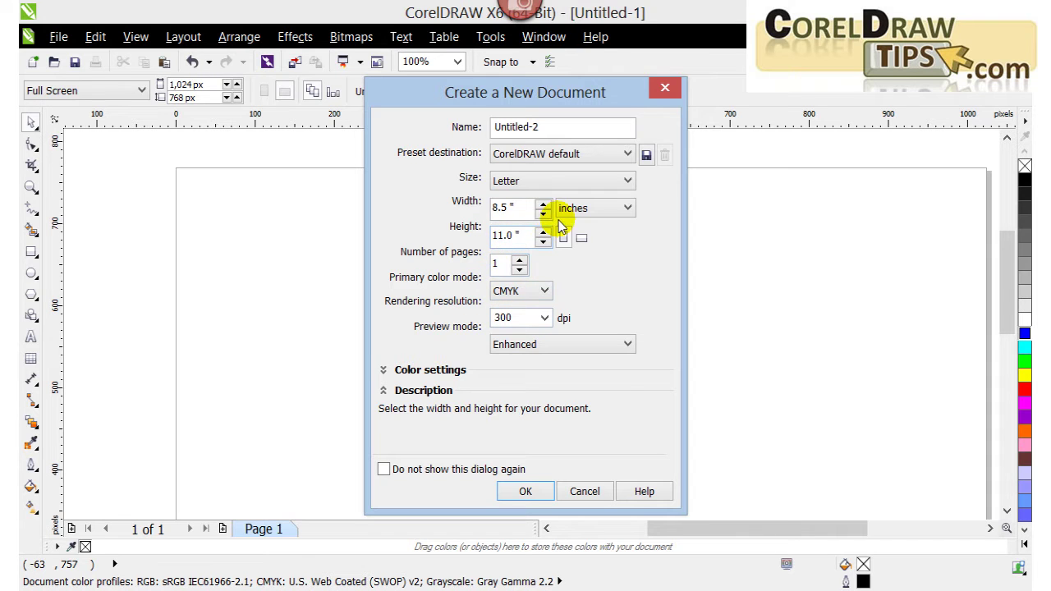
click(526, 491)
scroll(509, 193, up, 3)
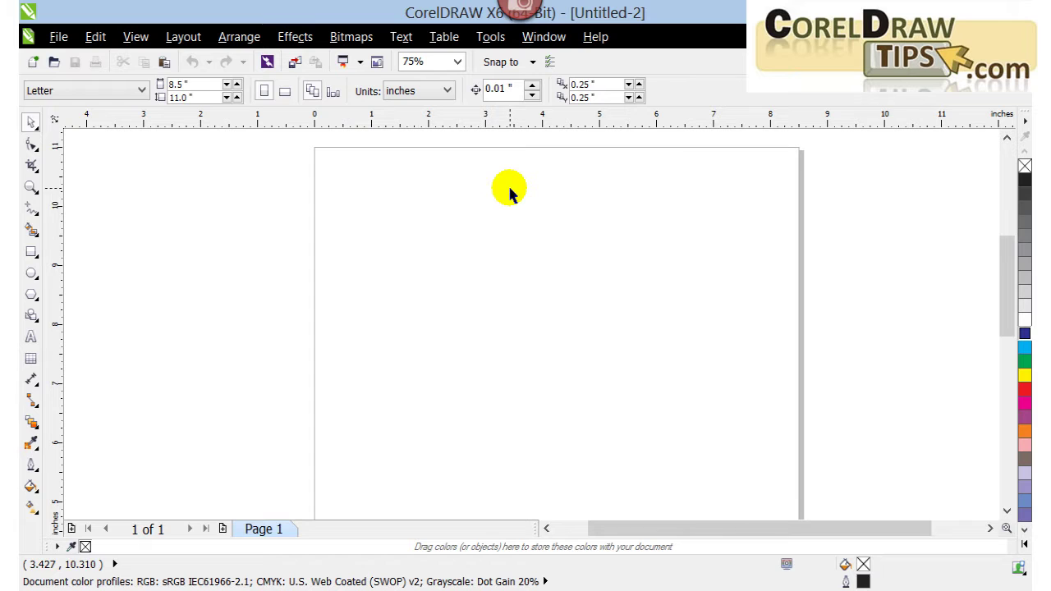
Draw a wide rectangle about 4.1 by 0.57 inches in the upper part of the page
click(32, 253)
drag(381, 214, 605, 247)
click(136, 195)
click(648, 250)
click(423, 357)
Add the artistic text "Back to tutorials" in 24 pt Arial below the rectangle
click(32, 337)
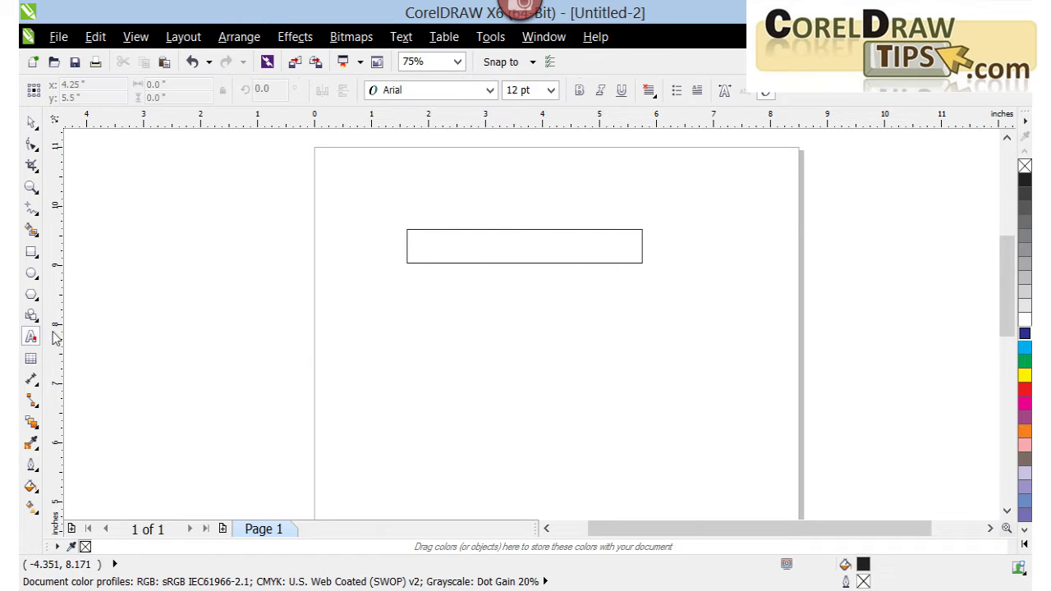
click(461, 333)
text(Back to tutorials)
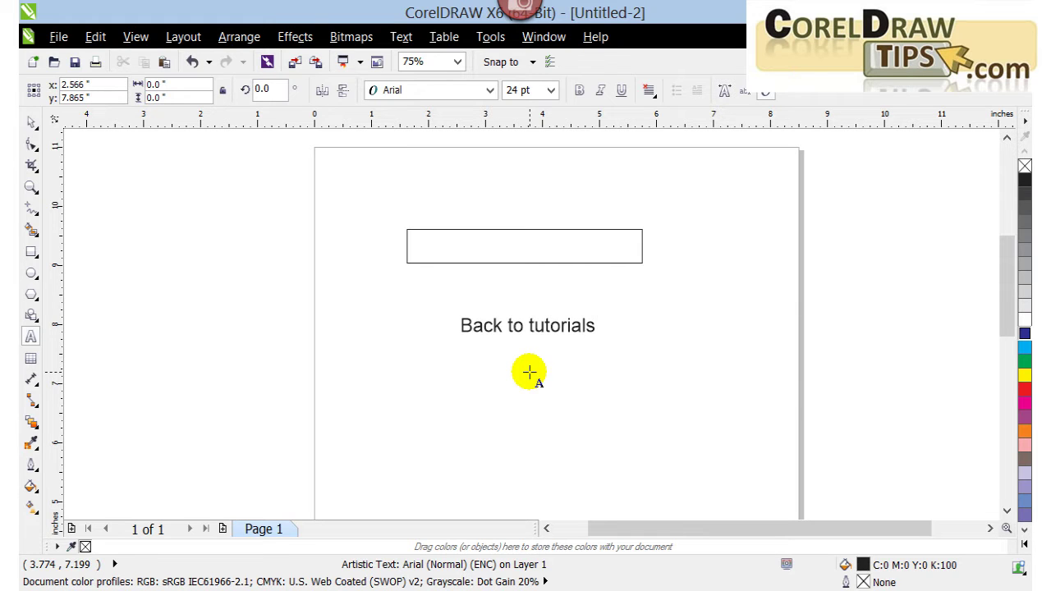
click(176, 335)
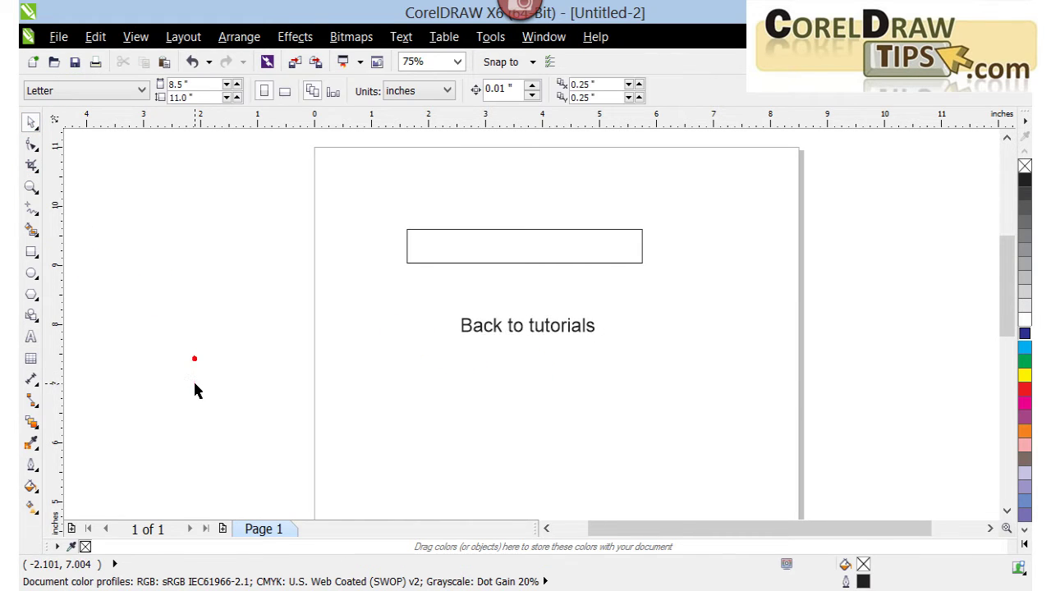
Move the text above the rectangle and shorten the rectangle to about 3.8 inches wide
drag(474, 337, 441, 192)
click(462, 260)
drag(645, 246, 627, 248)
click(564, 394)
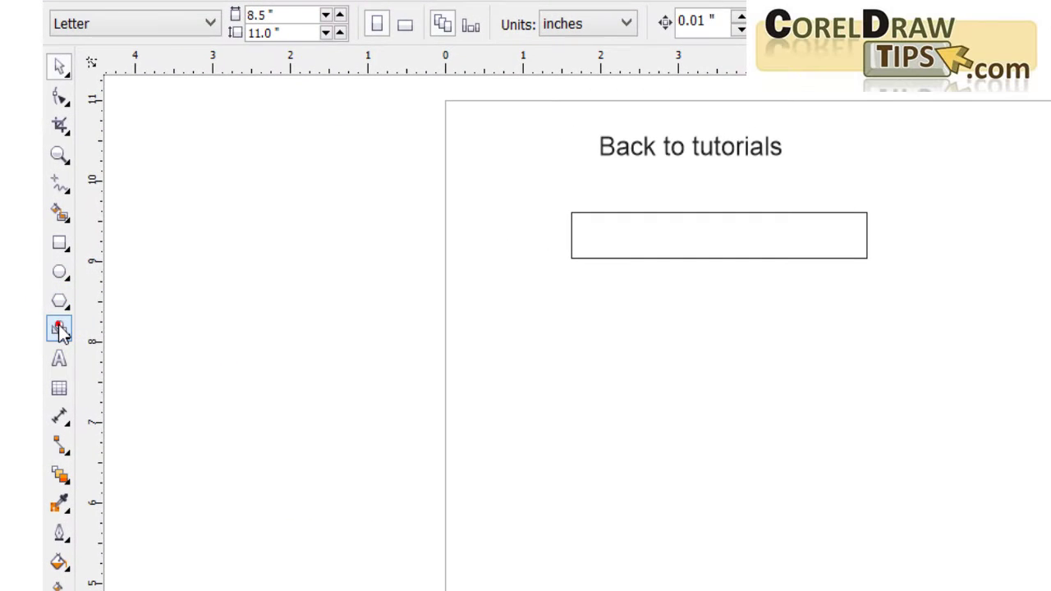
Draw a left-pointing arrow about 0.58 by 0.32 inches with the Arrow Shapes tool near the rectangle's left end
click(61, 332)
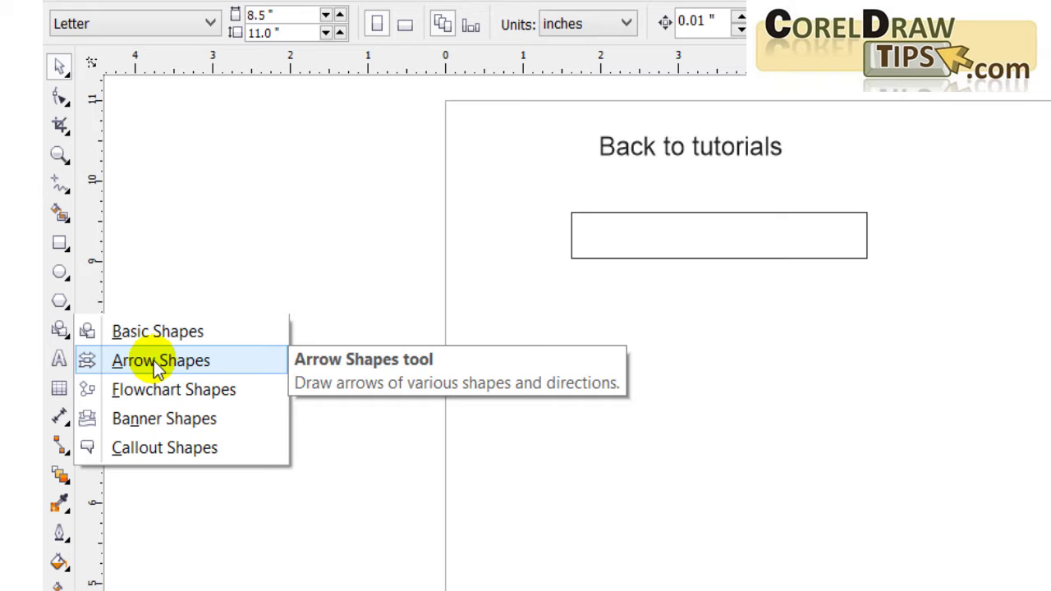
click(58, 332)
click(55, 332)
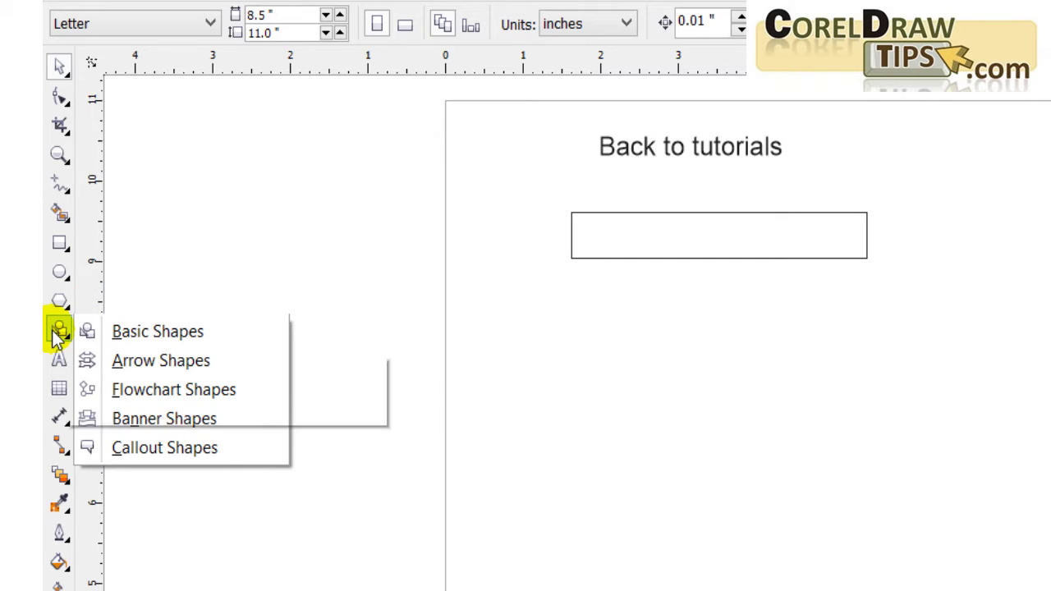
click(176, 368)
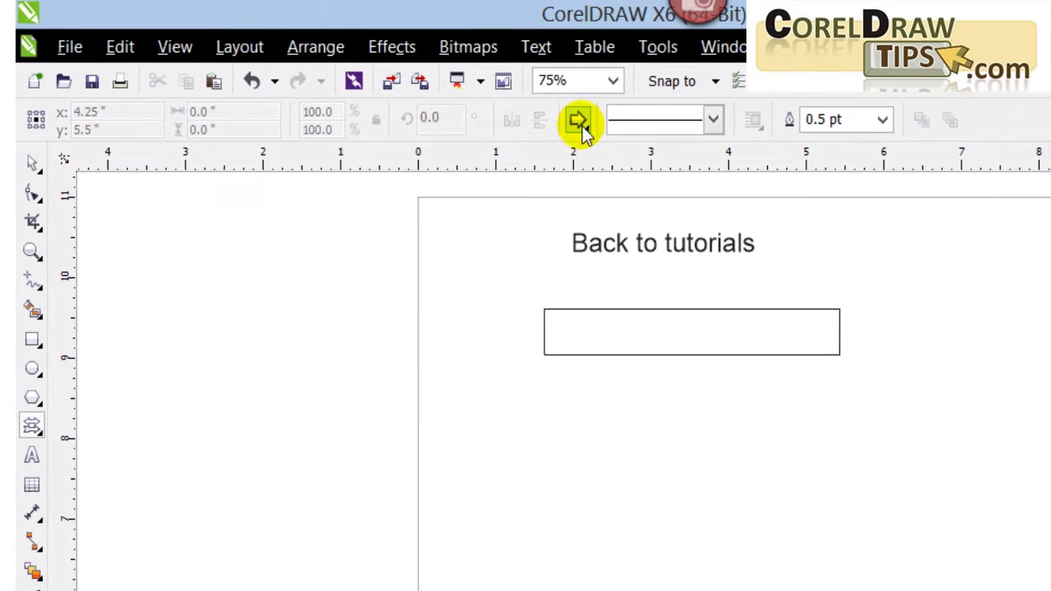
click(593, 67)
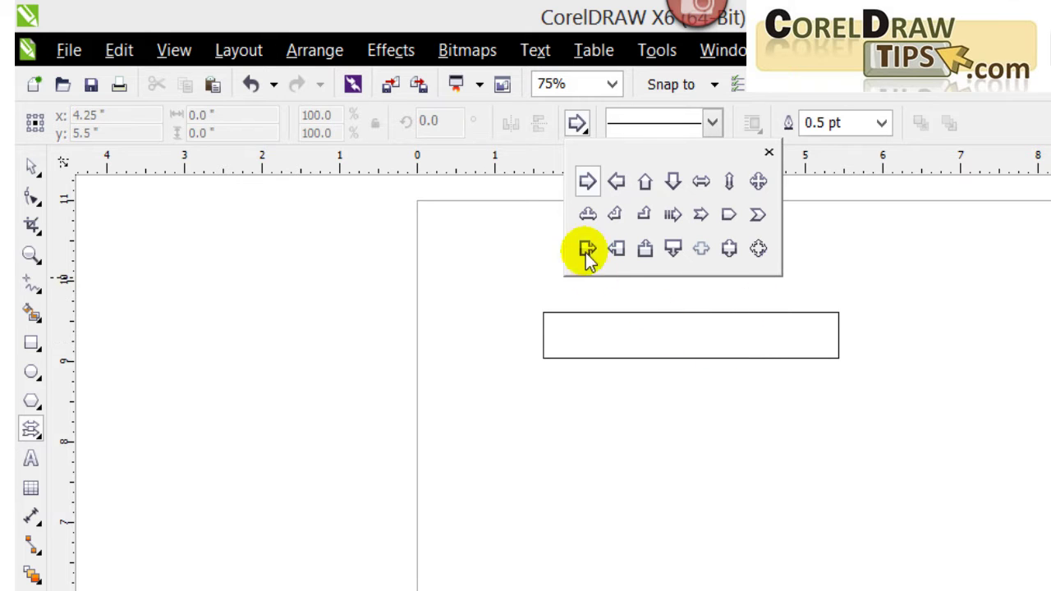
click(616, 181)
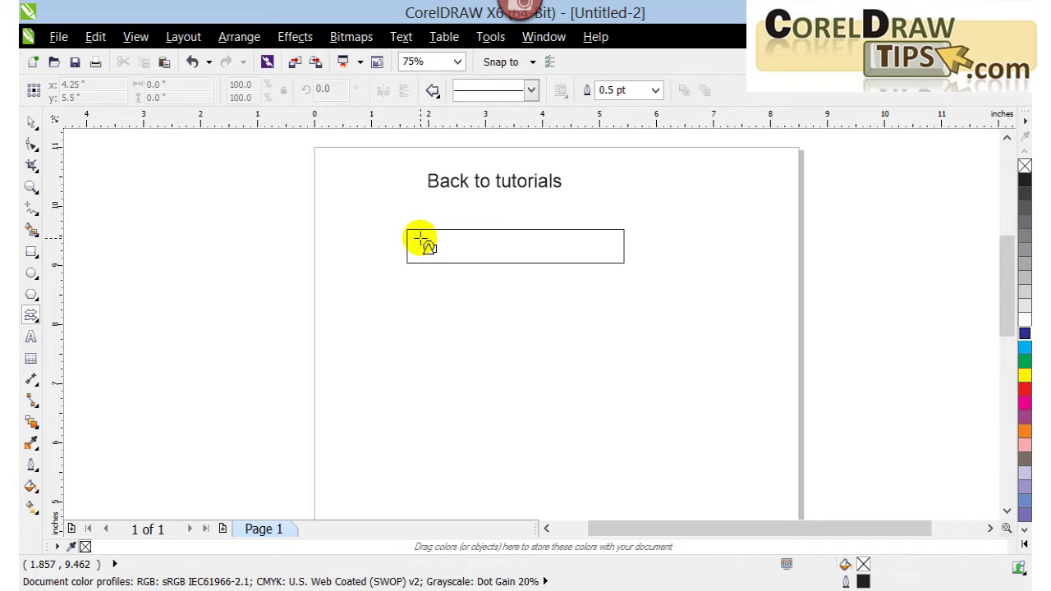
mouse_move(420, 238)
mouse_down()
mouse_move(454, 257)
mouse_move(429, 226)
mouse_up()
Place the arrow just to the left of the "Back to tutorials" text, level with it
click(31, 121)
click(182, 229)
drag(404, 185, 404, 184)
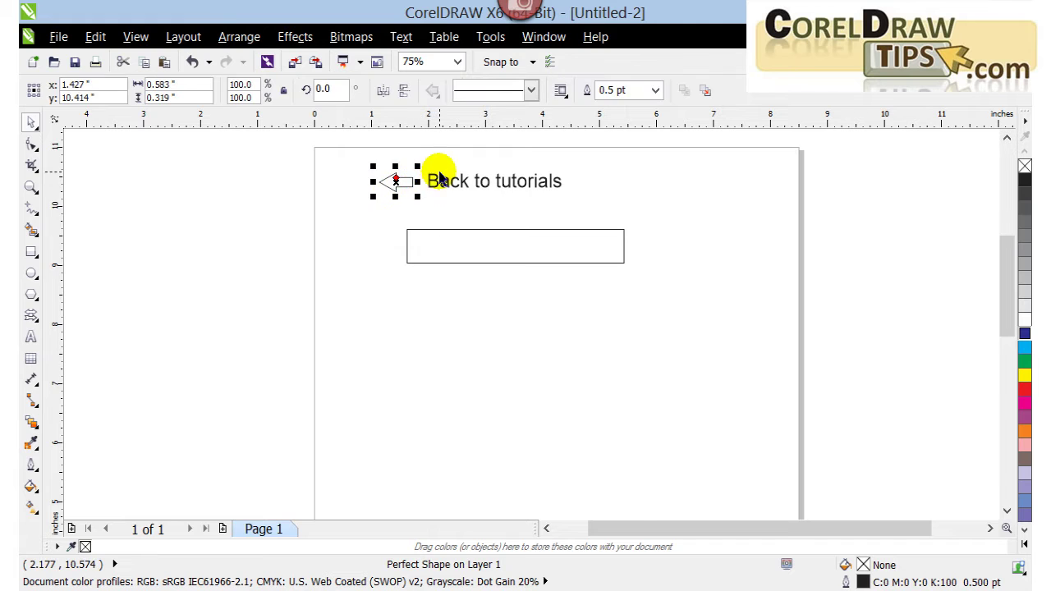
Center the rectangle roughly under the arrow and text, and resize it to about 3.64 by 0.69 inches
scroll(438, 173, up, 2)
click(299, 317)
drag(470, 325, 403, 338)
drag(746, 337, 701, 340)
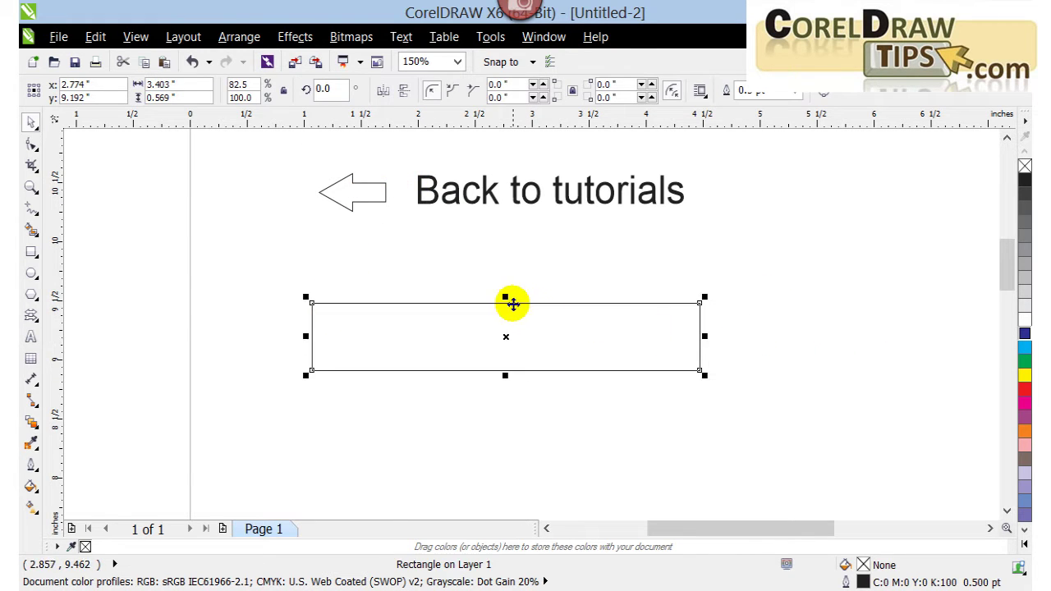
drag(506, 296, 505, 281)
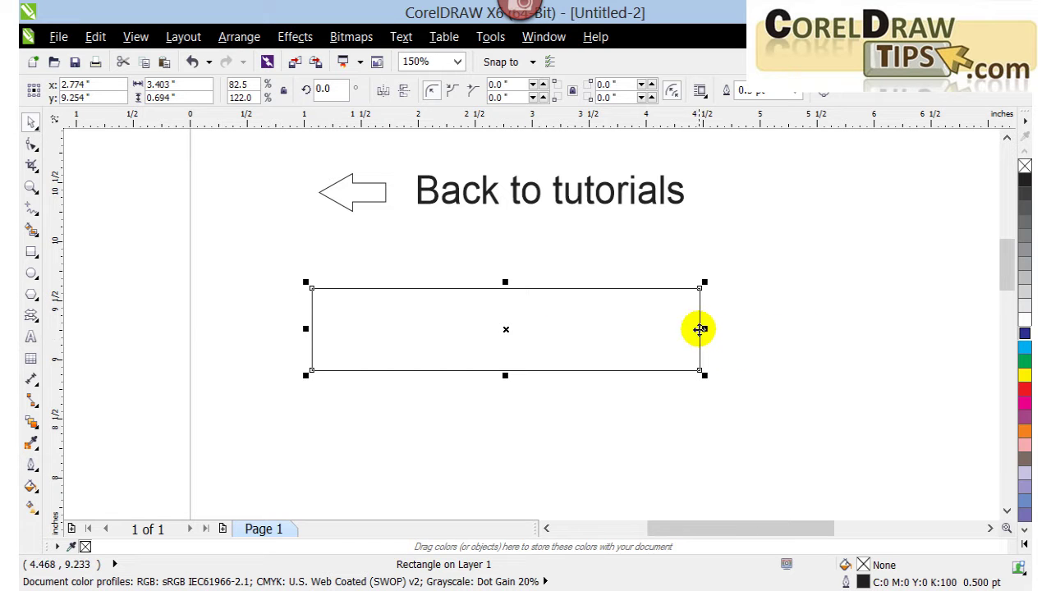
drag(708, 328, 735, 326)
click(818, 326)
drag(593, 336, 567, 332)
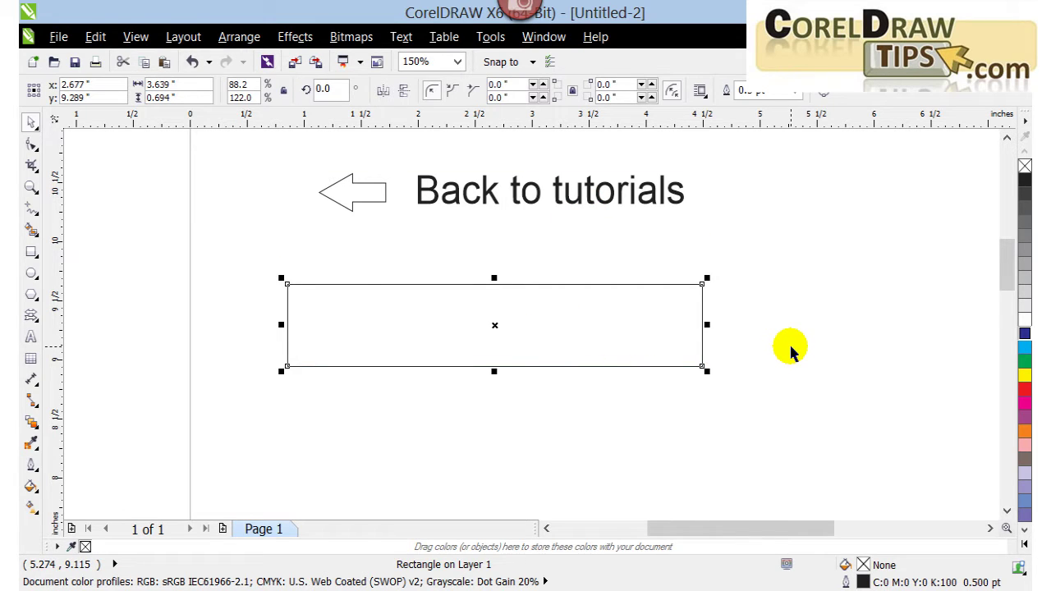
Fill the rectangle with white and place a duplicate of it directly below
click(1024, 322)
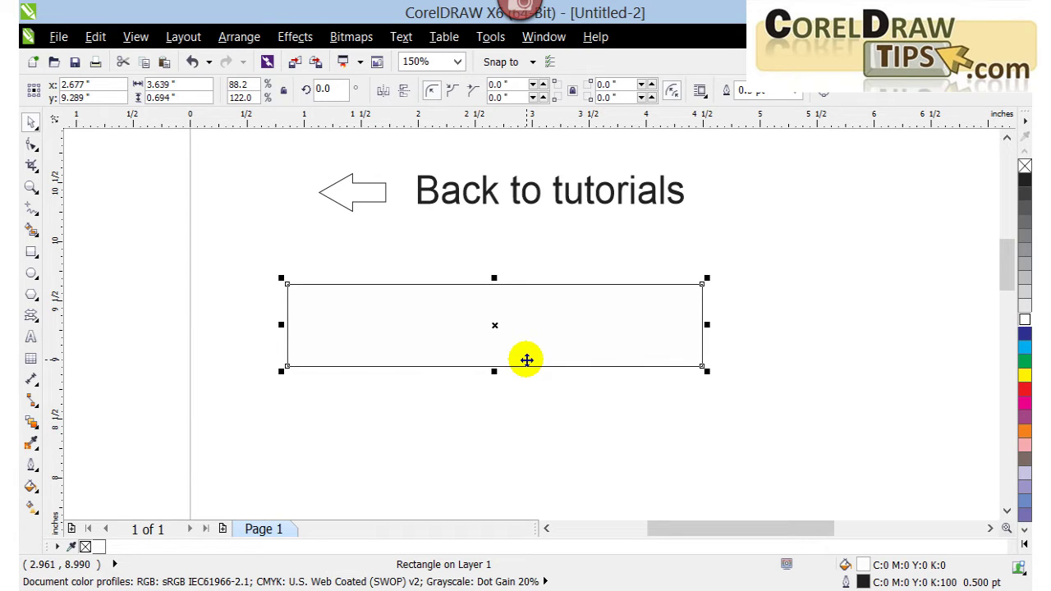
drag(527, 360, 526, 470)
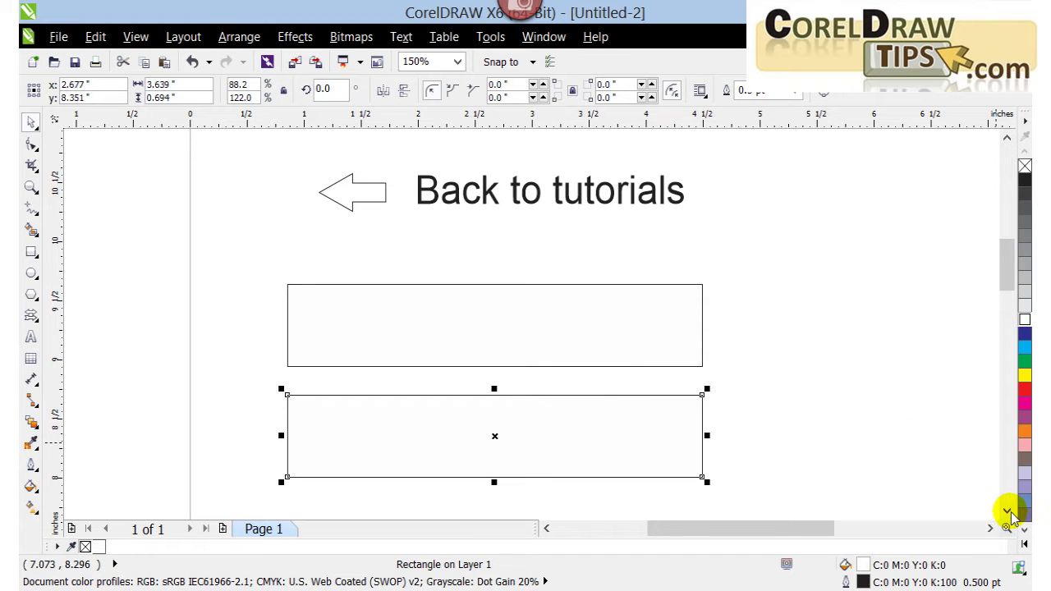
Draw a flat ellipse about 4.42 by 0.69 inches across the bottom edge of the duplicate rectangle
scroll(1017, 513, down, 2)
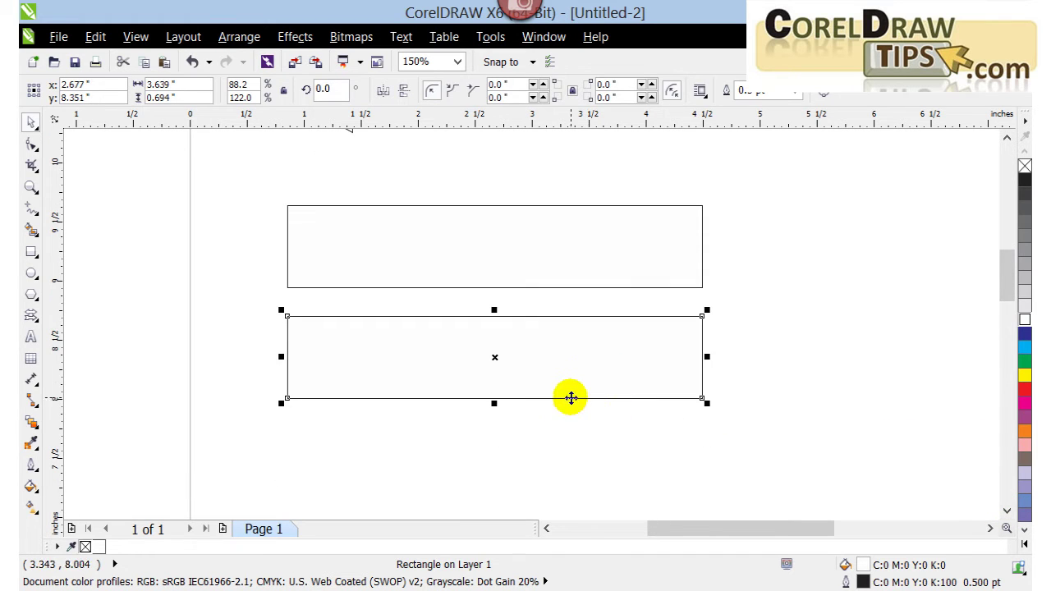
click(30, 274)
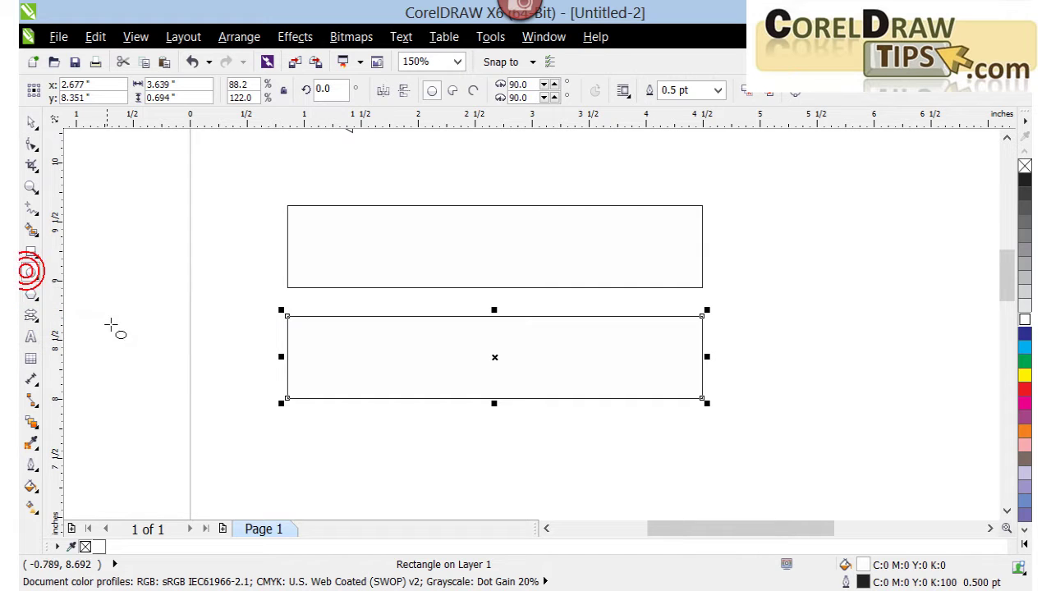
drag(251, 389, 756, 472)
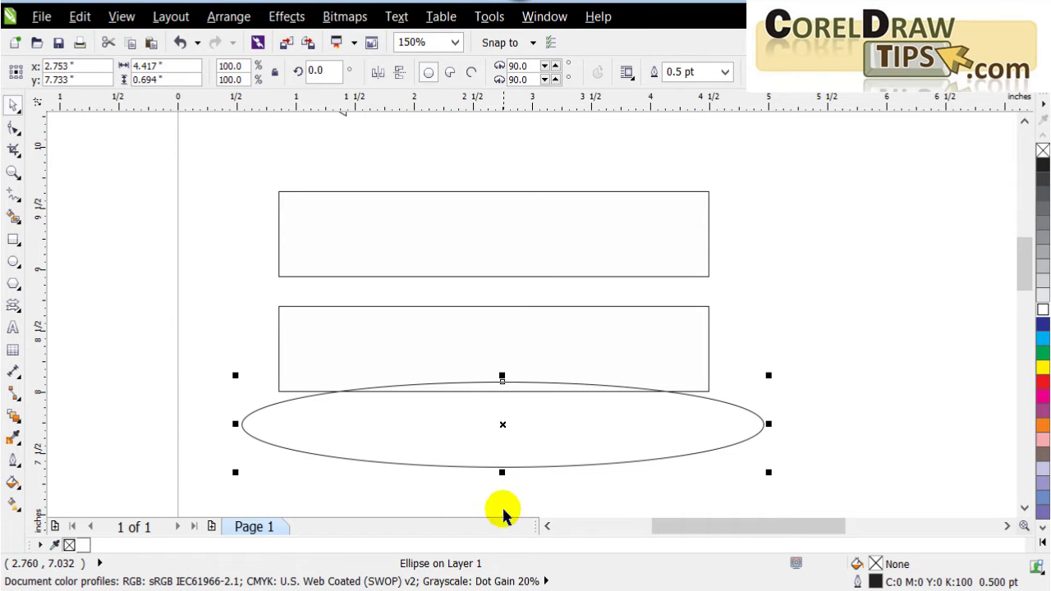
Raise the ellipse to overlap more of the lower rectangle and adjust its height to about 0.70 inches
drag(498, 467, 492, 455)
drag(497, 363, 499, 369)
drag(500, 364, 500, 369)
click(808, 358)
click(707, 426)
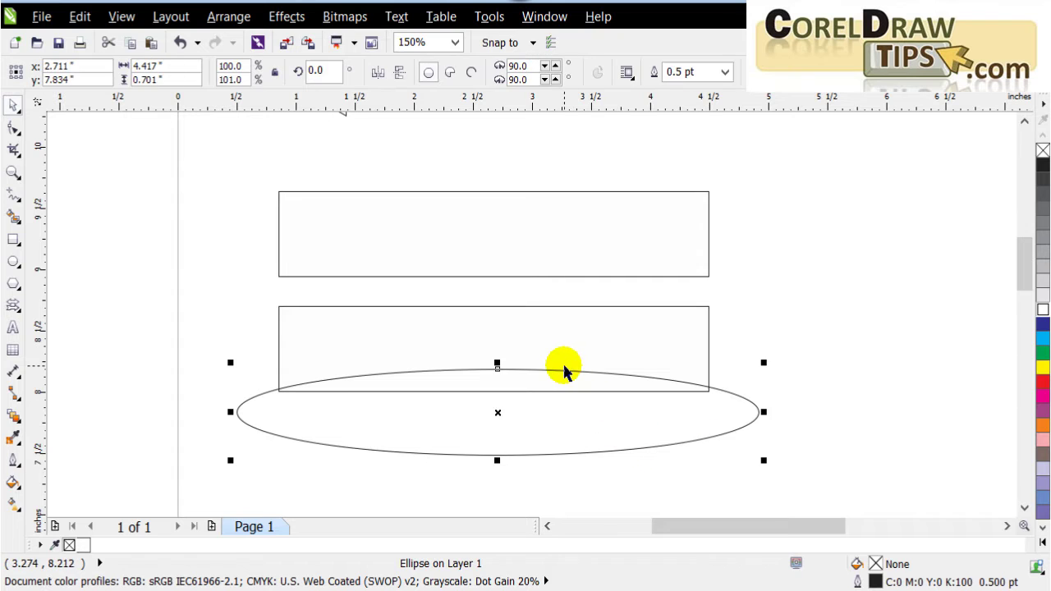
click(827, 359)
Select the ellipse and the lower rectangle, and align the ellipse's center horizontally with the rectangle's
click(660, 423)
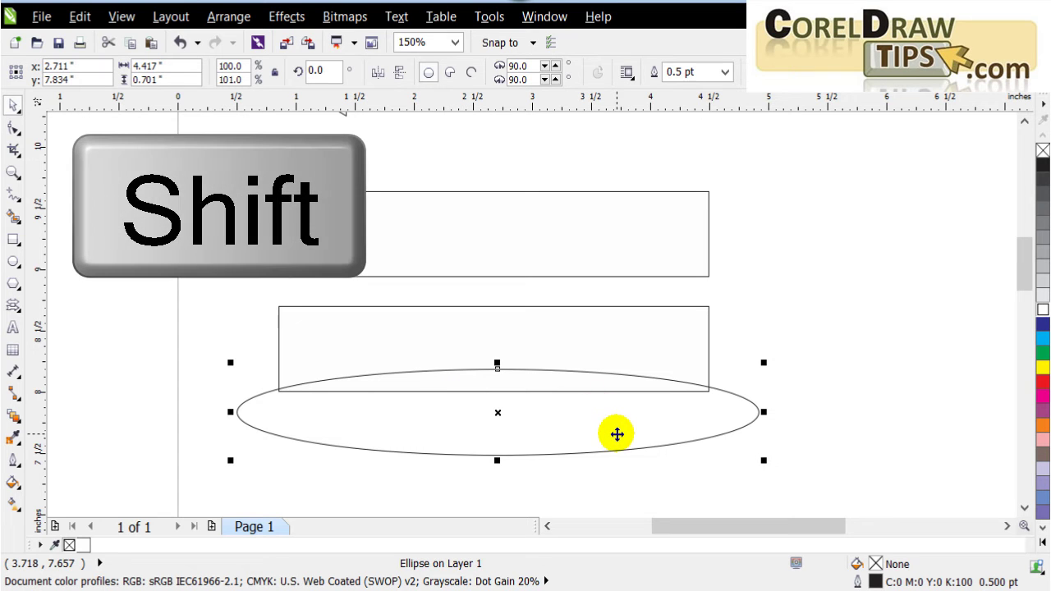
shift+click(289, 315)
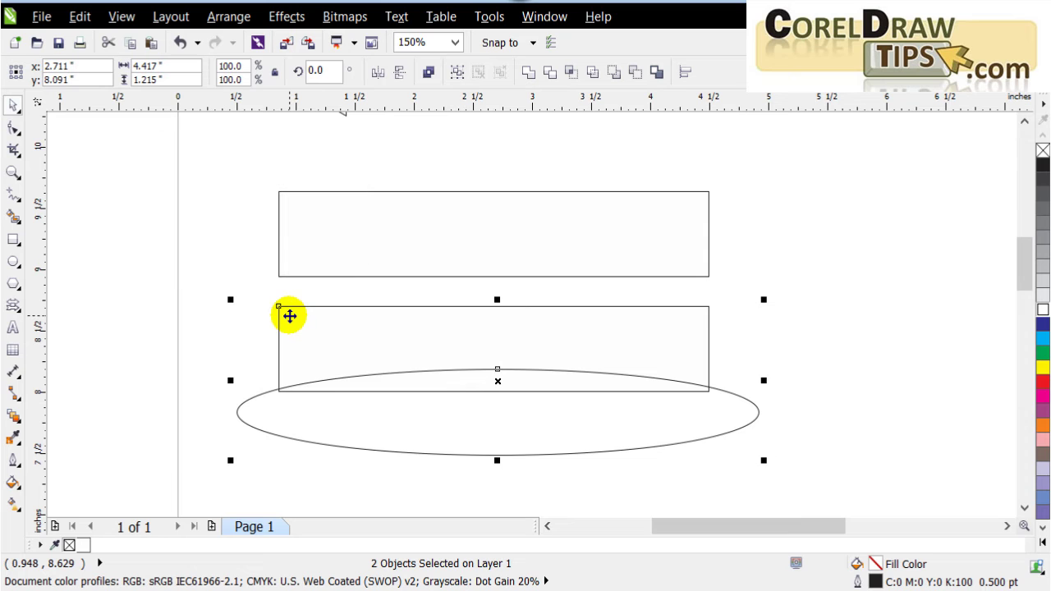
key(c)
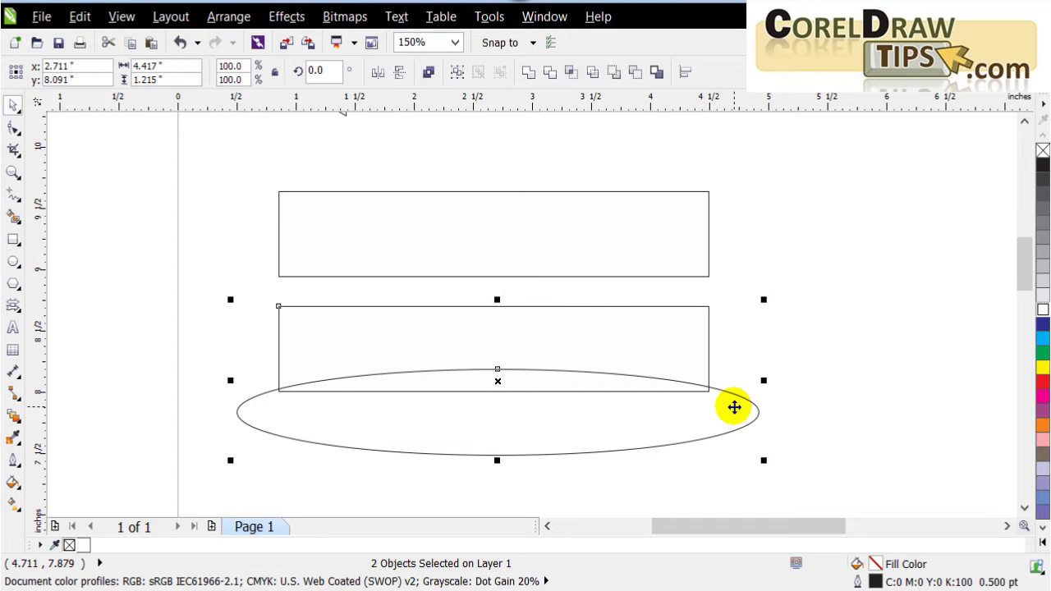
key(c)
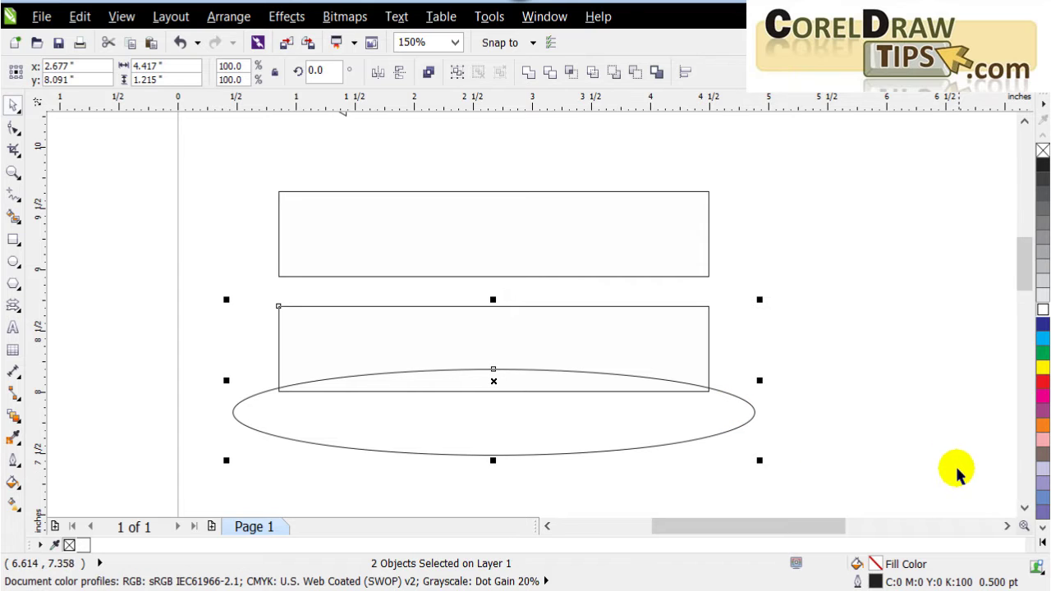
Try creating the curved shape by applying Smart Fill to the lower rectangle's area above the ellipse
click(891, 404)
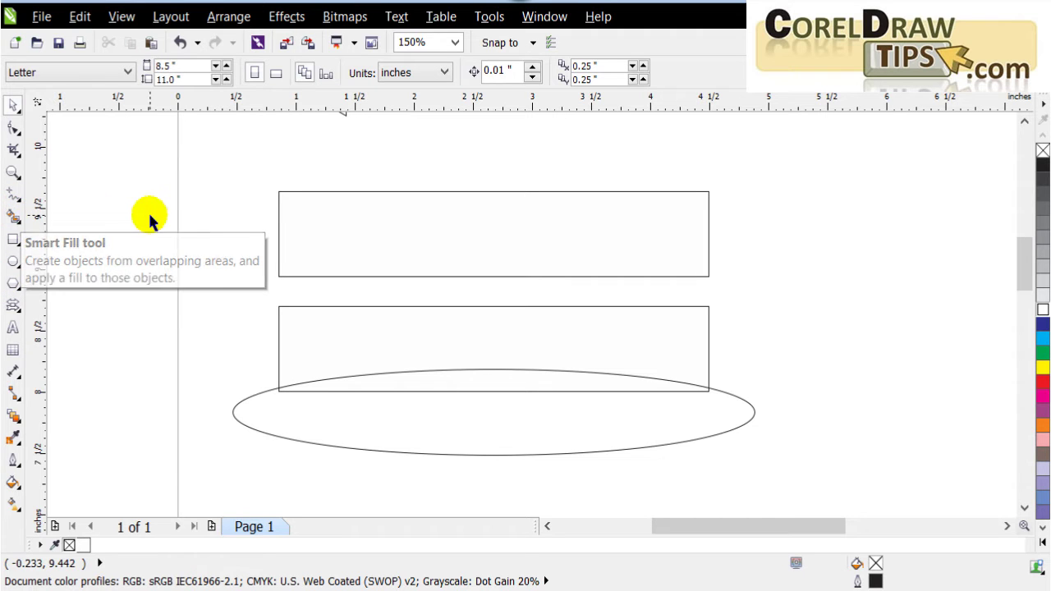
click(13, 216)
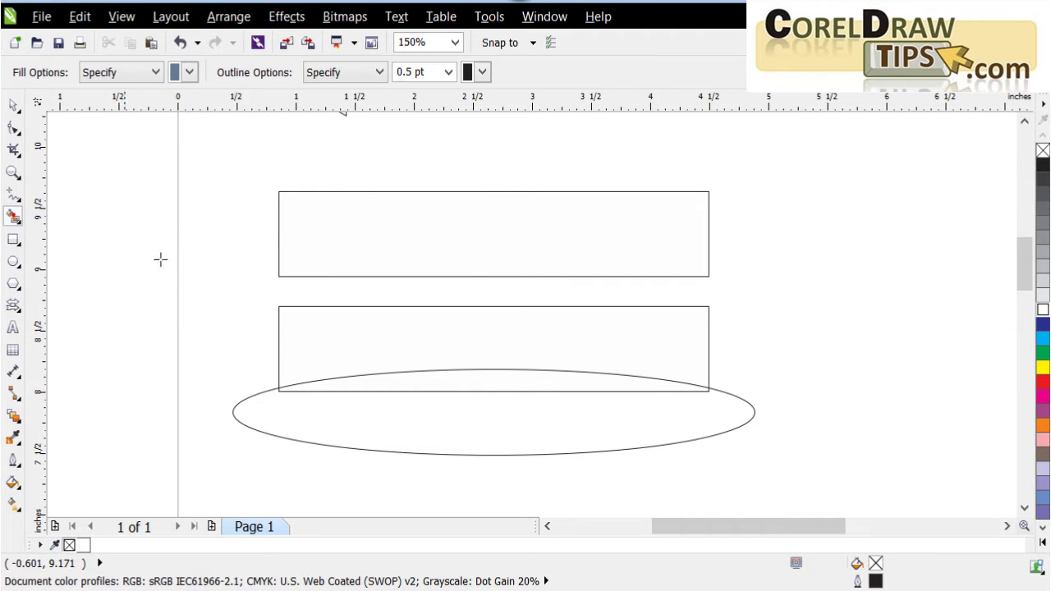
click(325, 324)
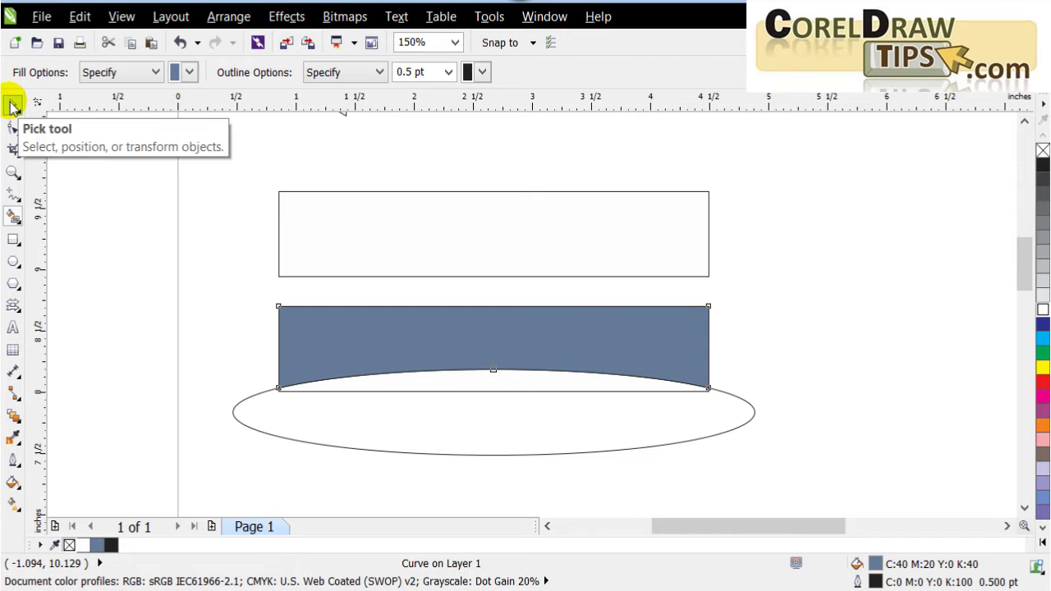
click(13, 105)
key(ctrl+z)
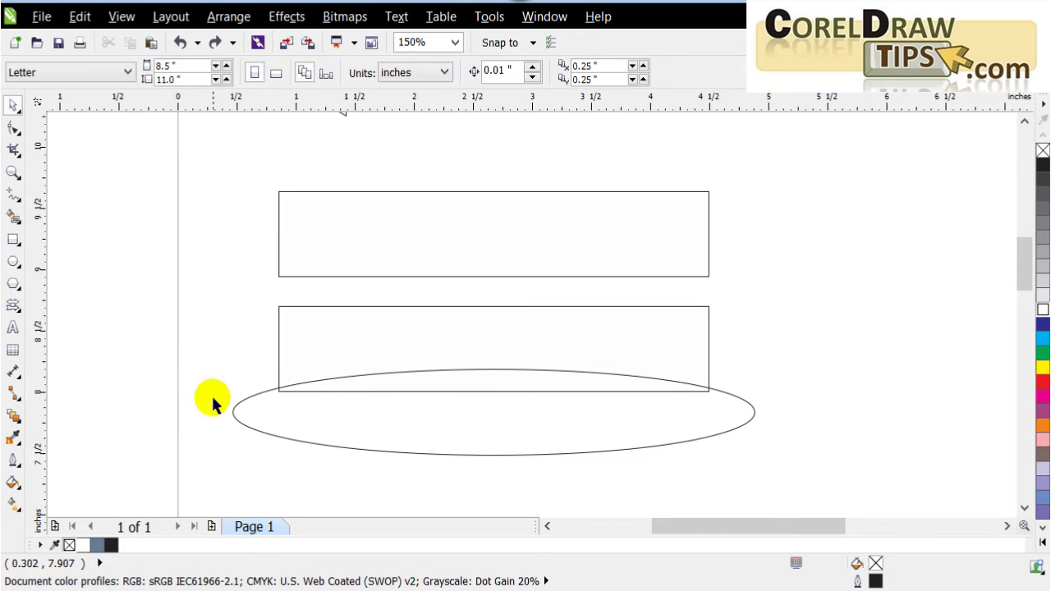
Cut the ellipse's overlap out of the lower rectangle with Simplify, and delete the ellipse
click(278, 340)
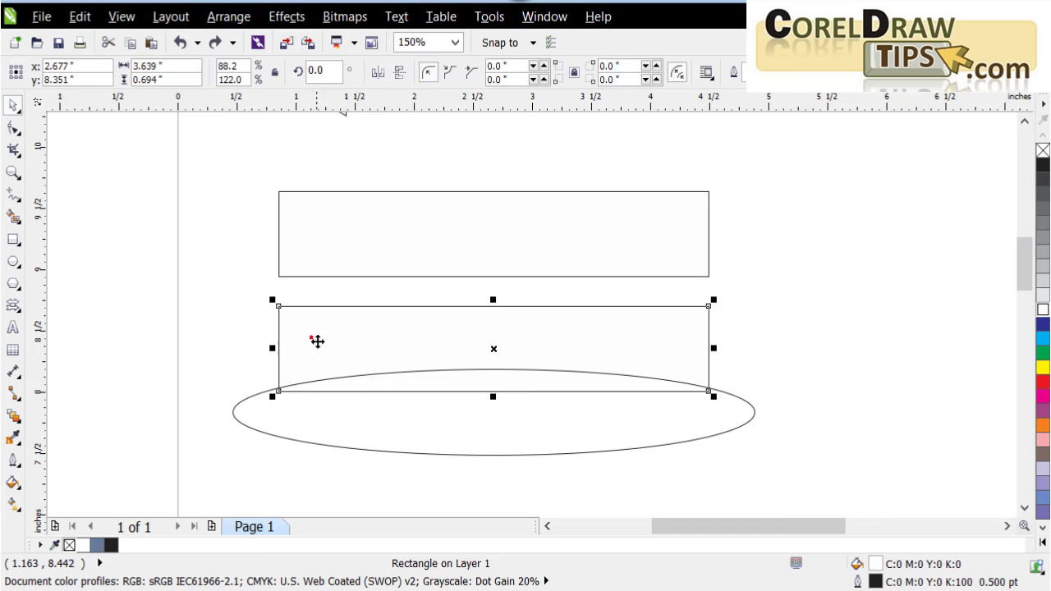
shift+click(311, 423)
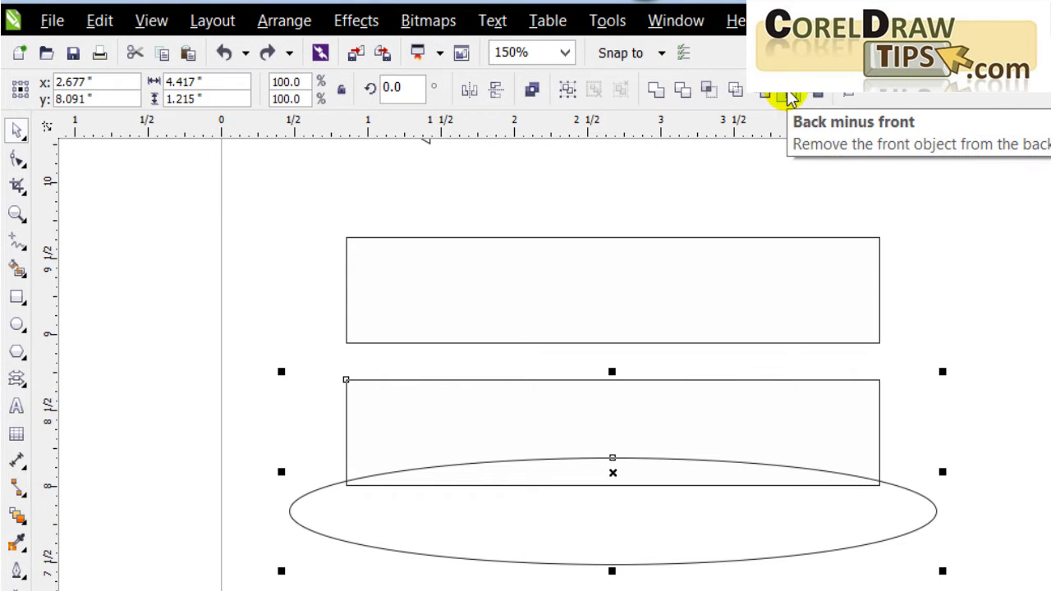
click(738, 97)
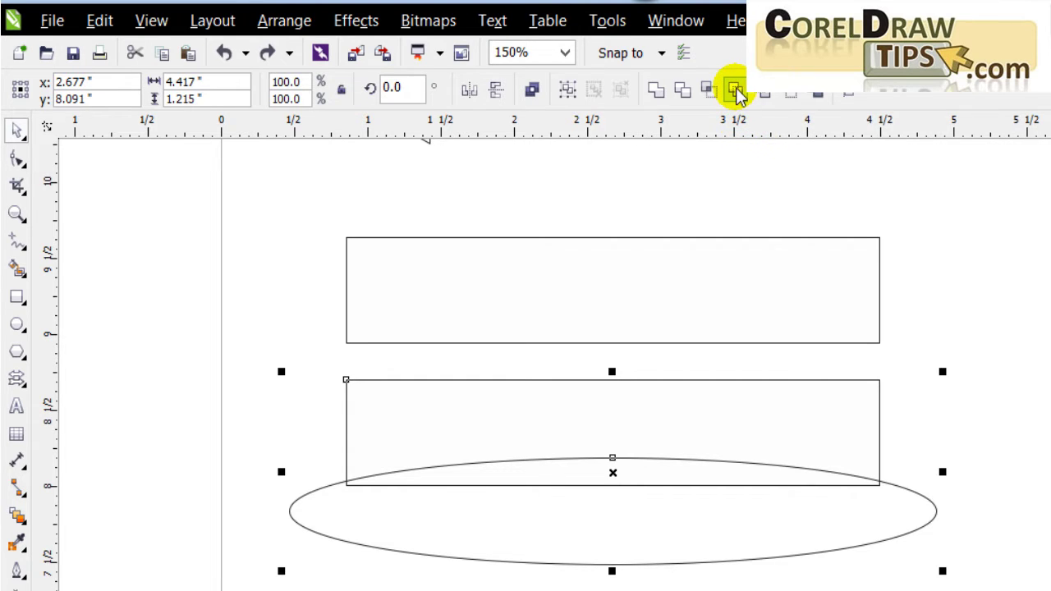
click(738, 95)
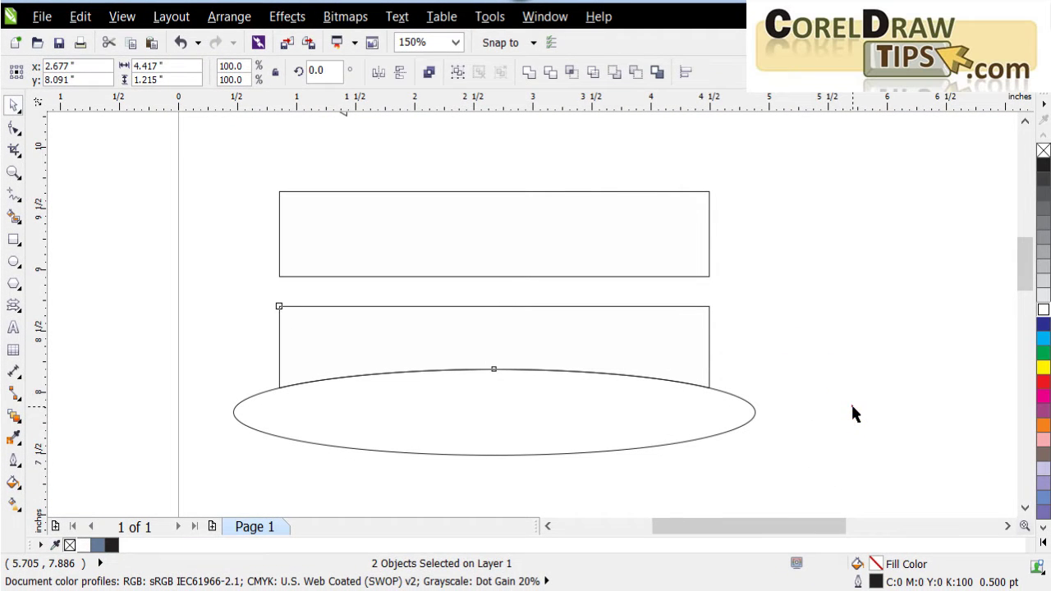
click(851, 407)
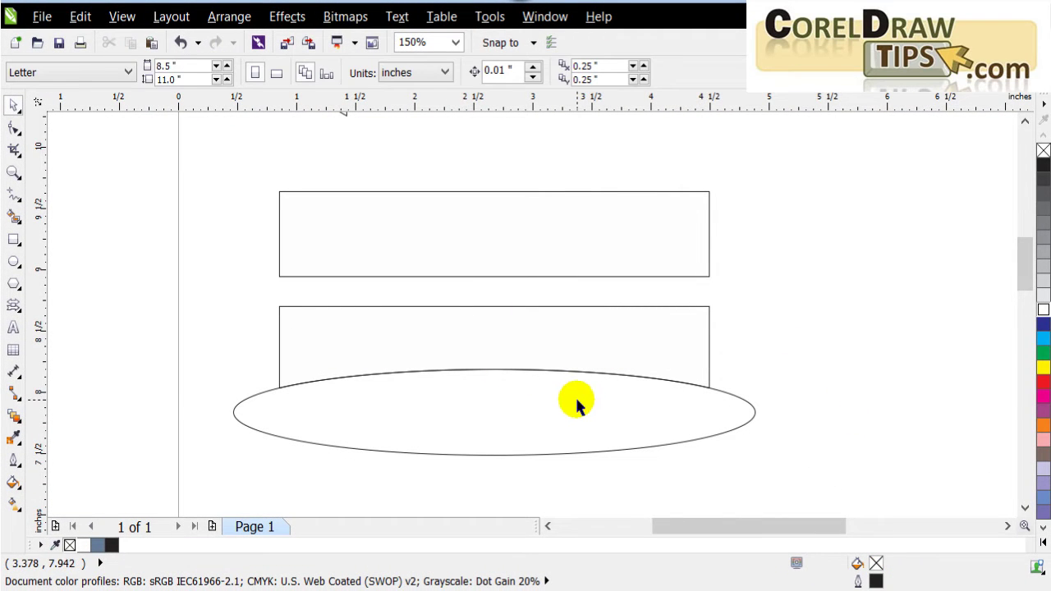
click(577, 404)
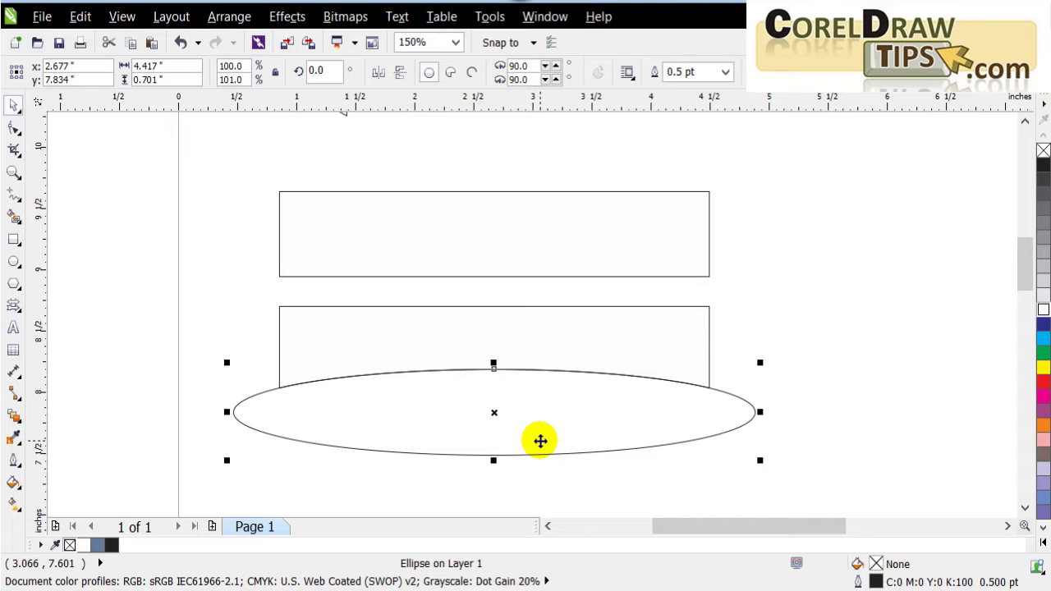
key(Delete)
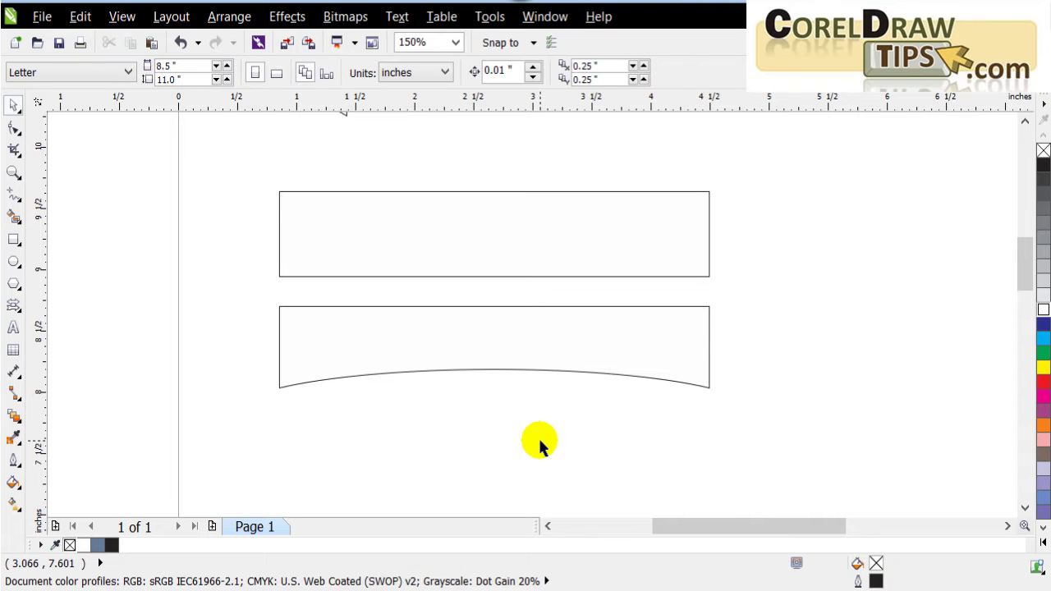
Add a drop shadow to the curved shape, offset straight down by about 0.087 inches
click(547, 348)
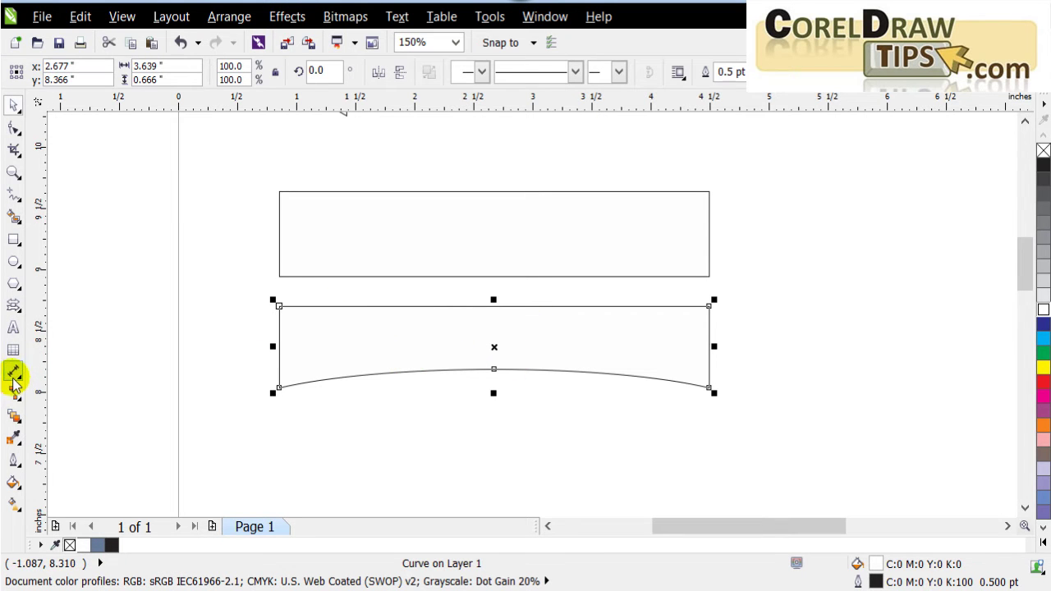
click(15, 418)
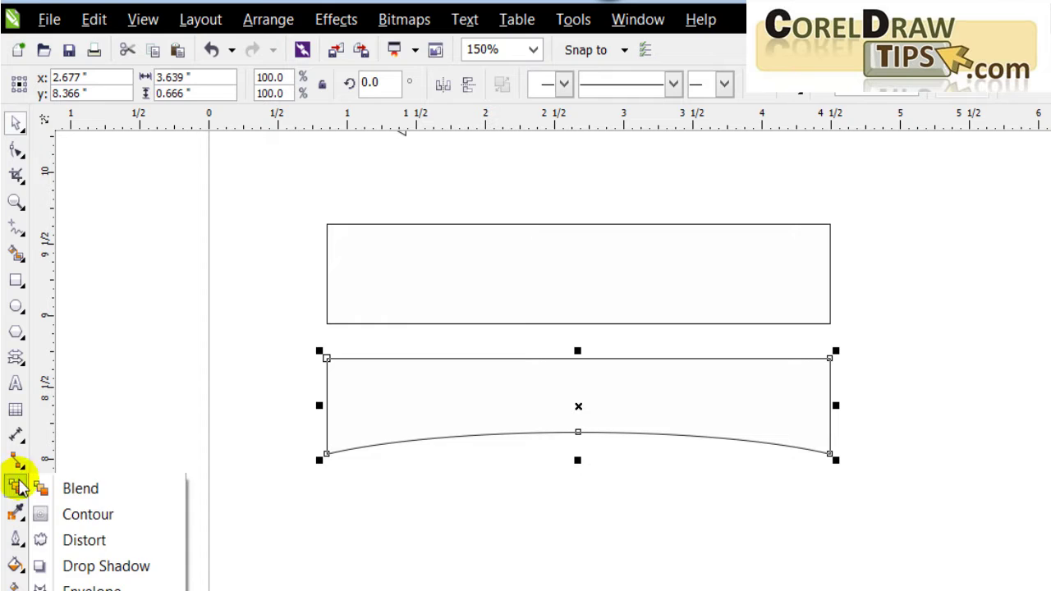
click(107, 566)
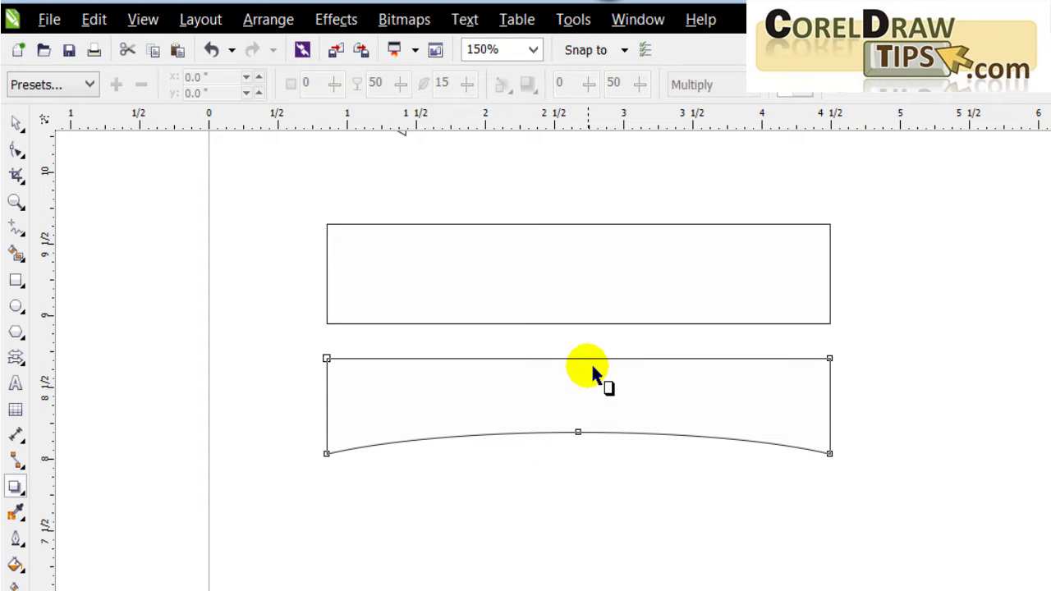
drag(586, 384, 578, 469)
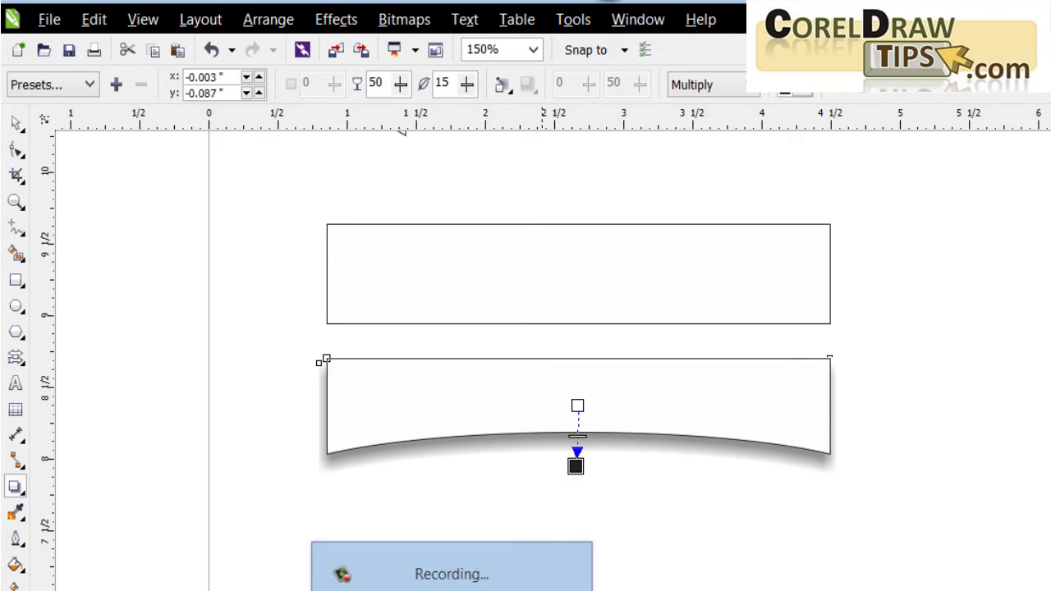
click(15, 123)
click(535, 506)
Set the drop shadow's feathering to 10
click(492, 452)
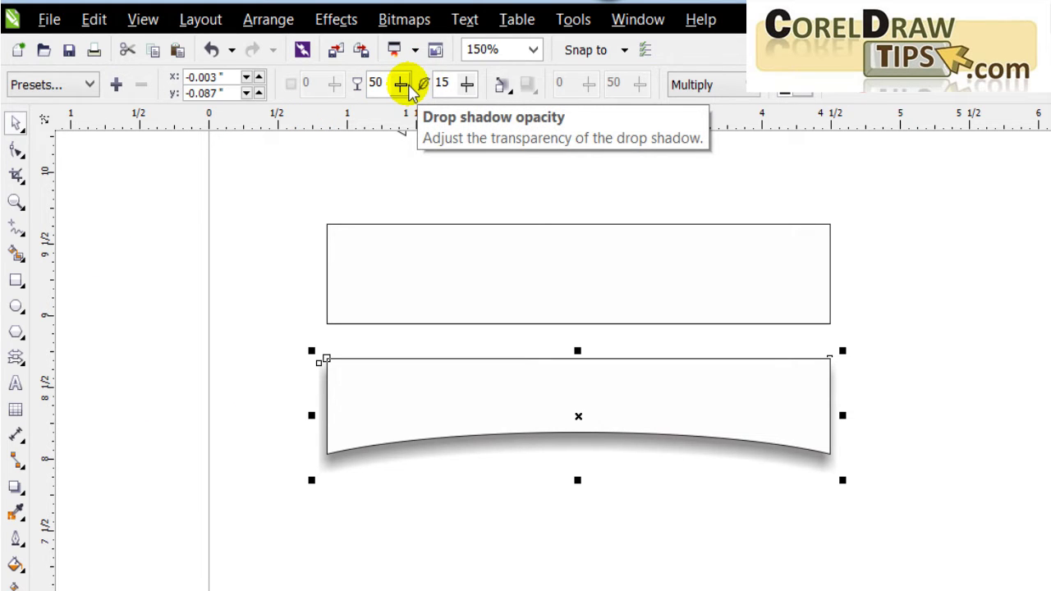
click(466, 86)
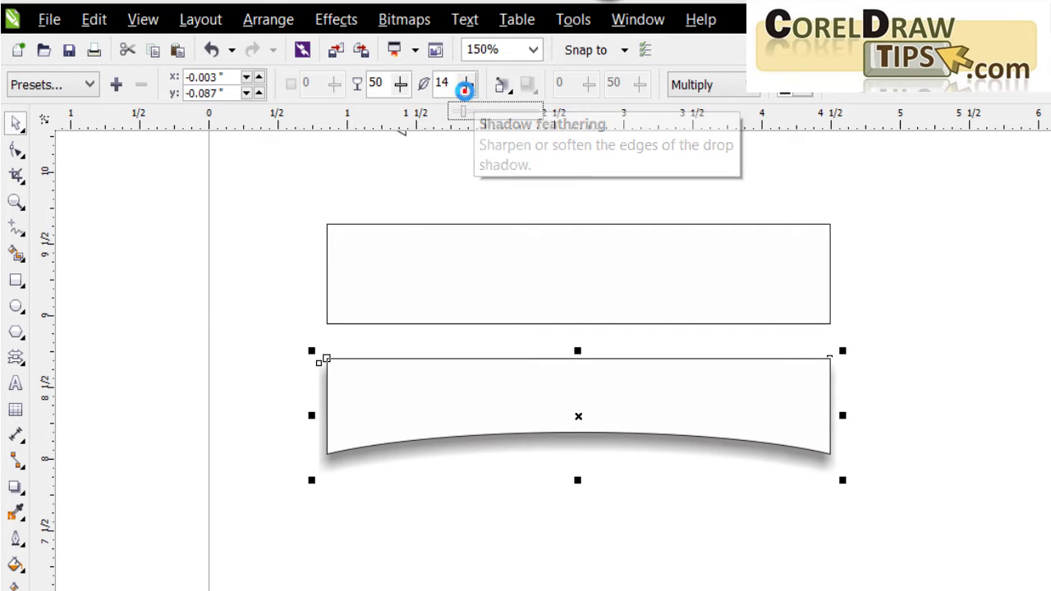
drag(463, 115, 461, 115)
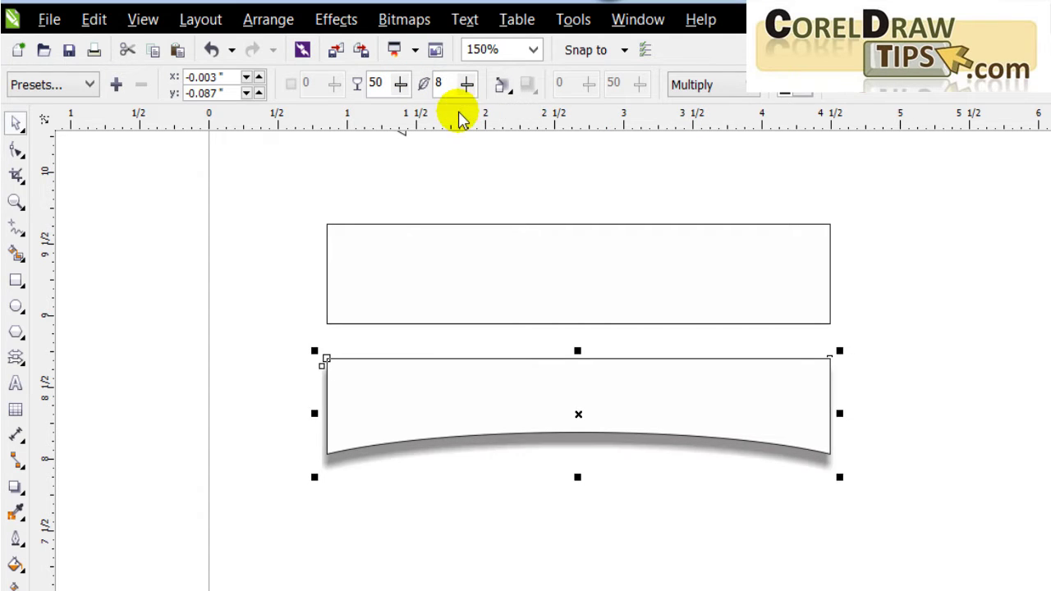
click(466, 85)
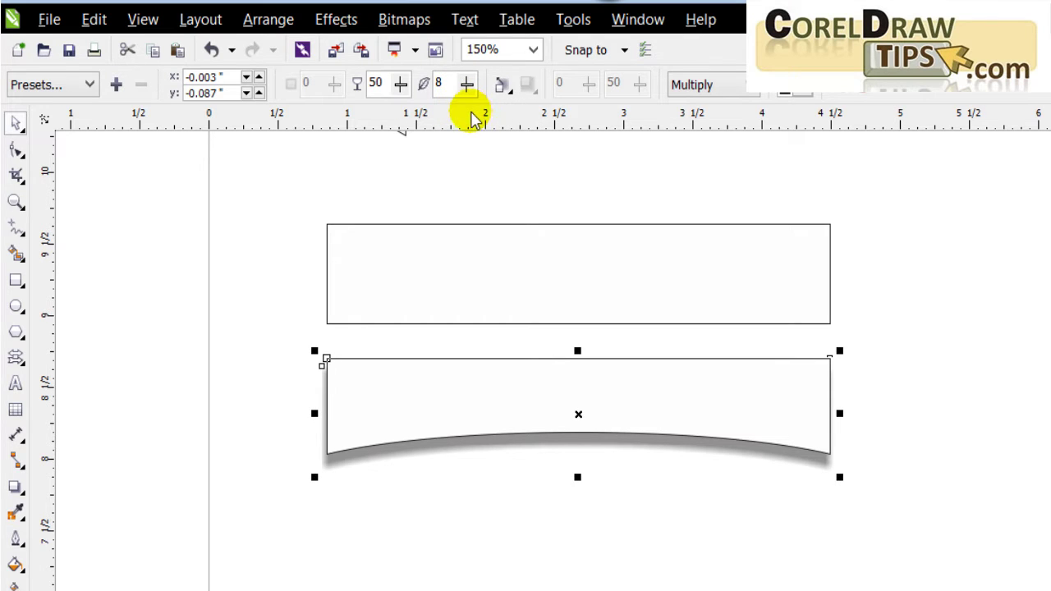
double_click(450, 84)
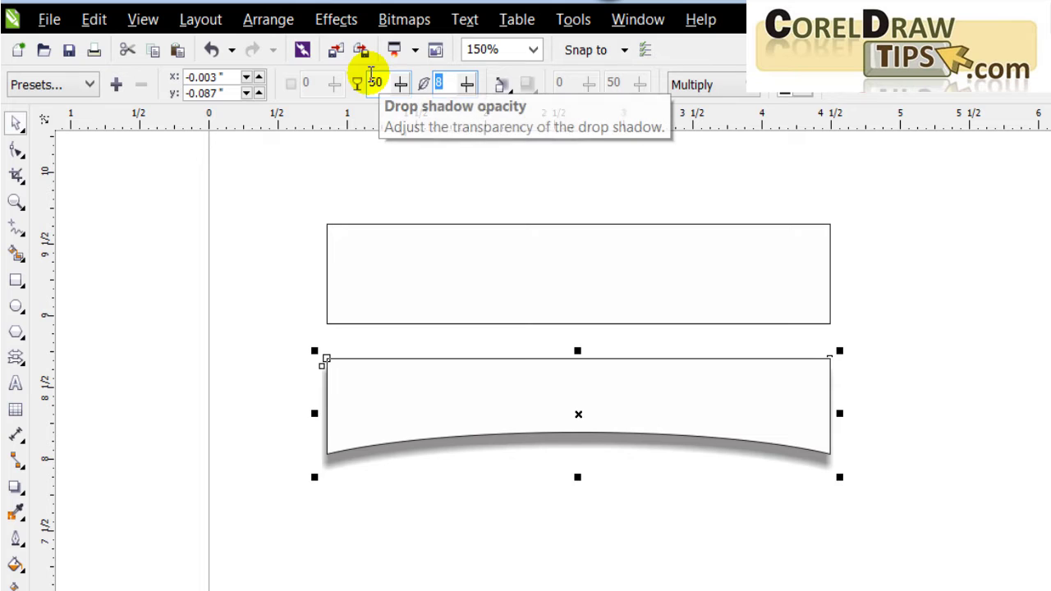
text(10)
click(526, 418)
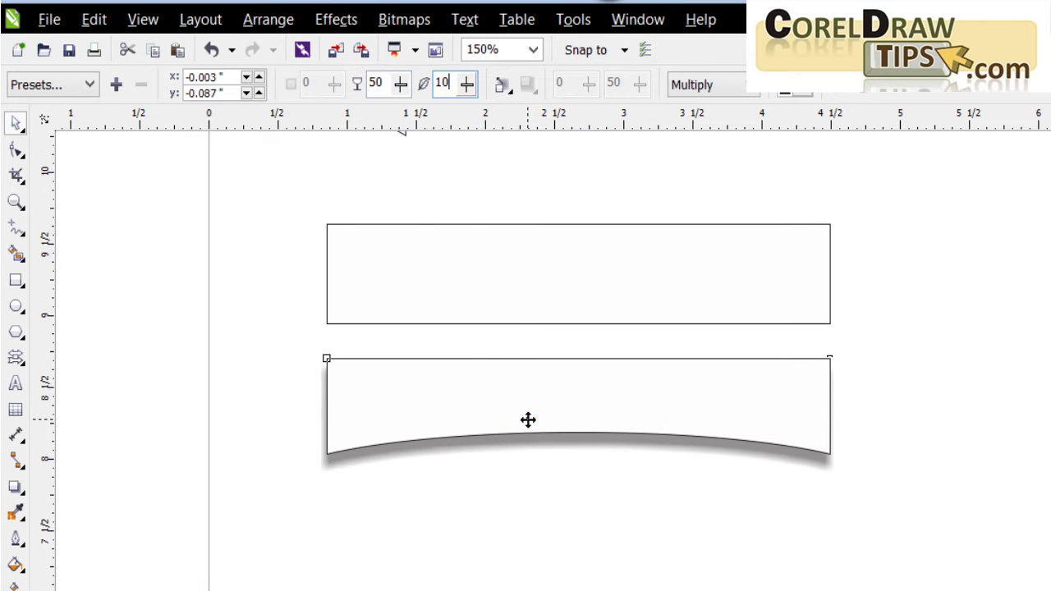
Set the drop shadow's opacity to 30
click(398, 84)
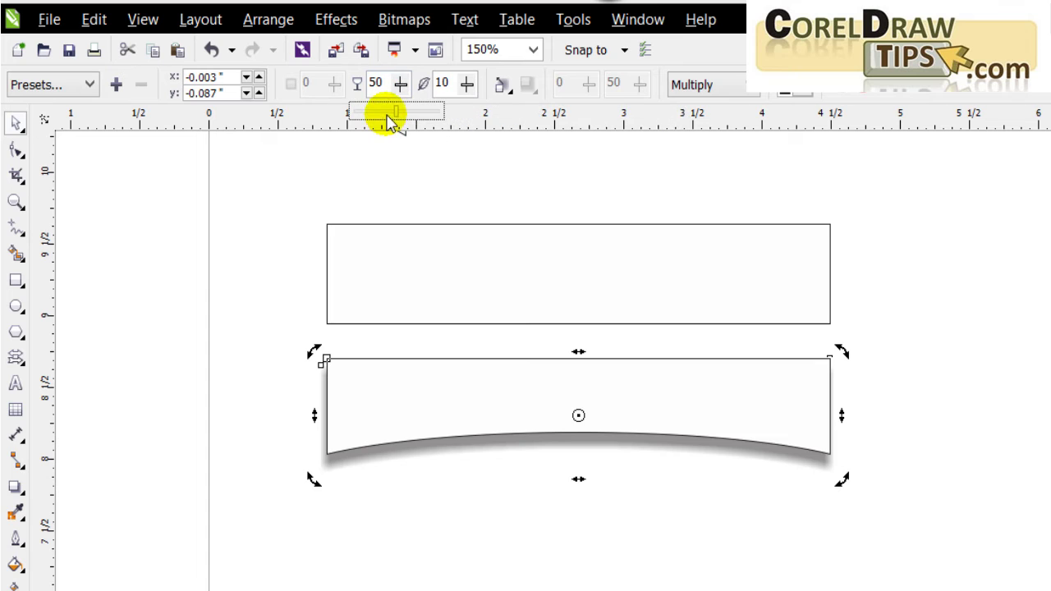
drag(392, 120, 386, 115)
click(401, 84)
click(400, 115)
click(387, 85)
text(30)
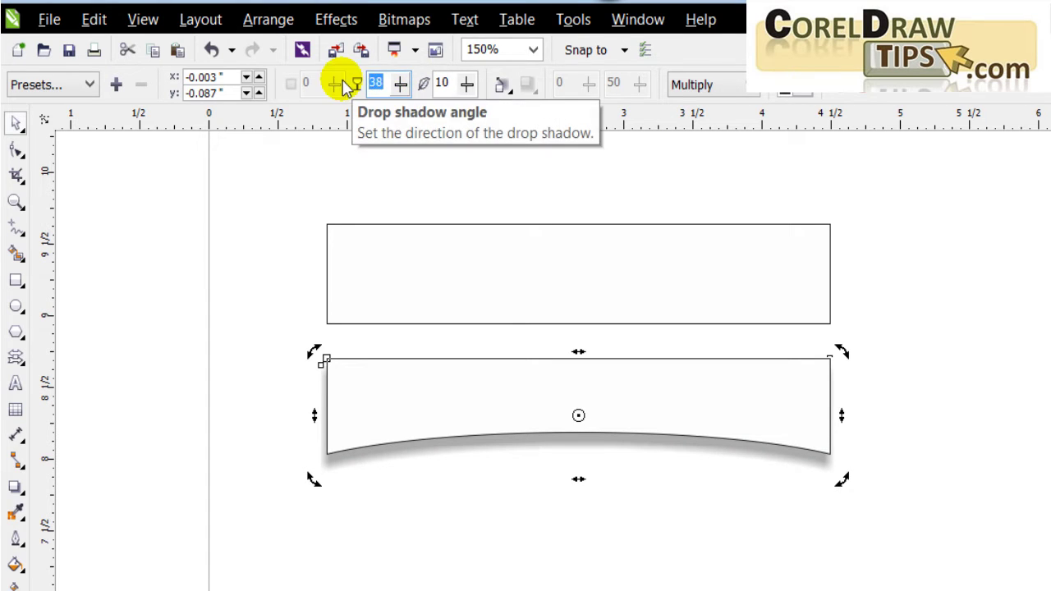
key(Return)
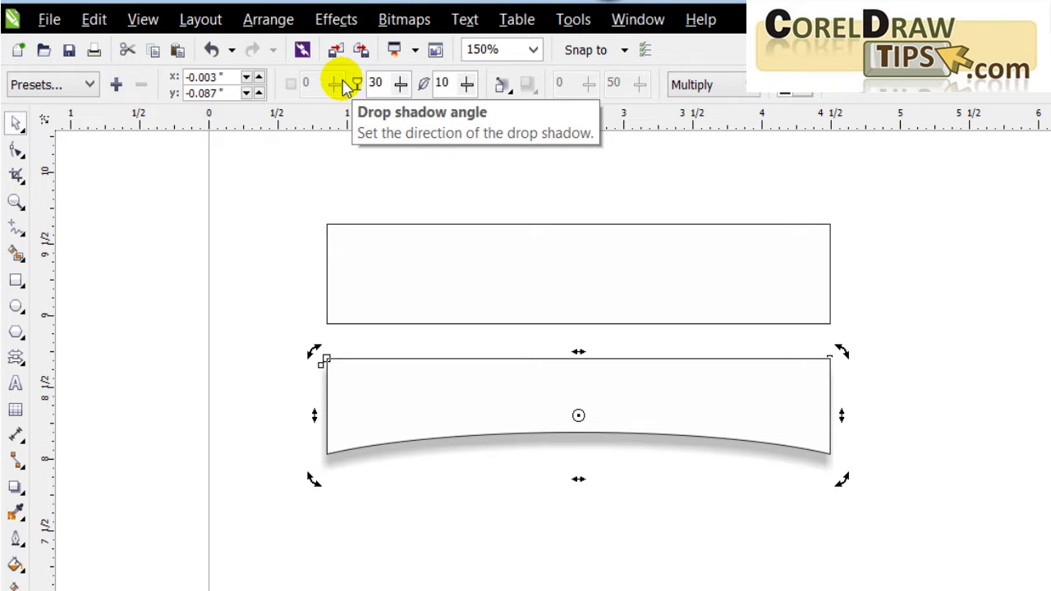
click(976, 299)
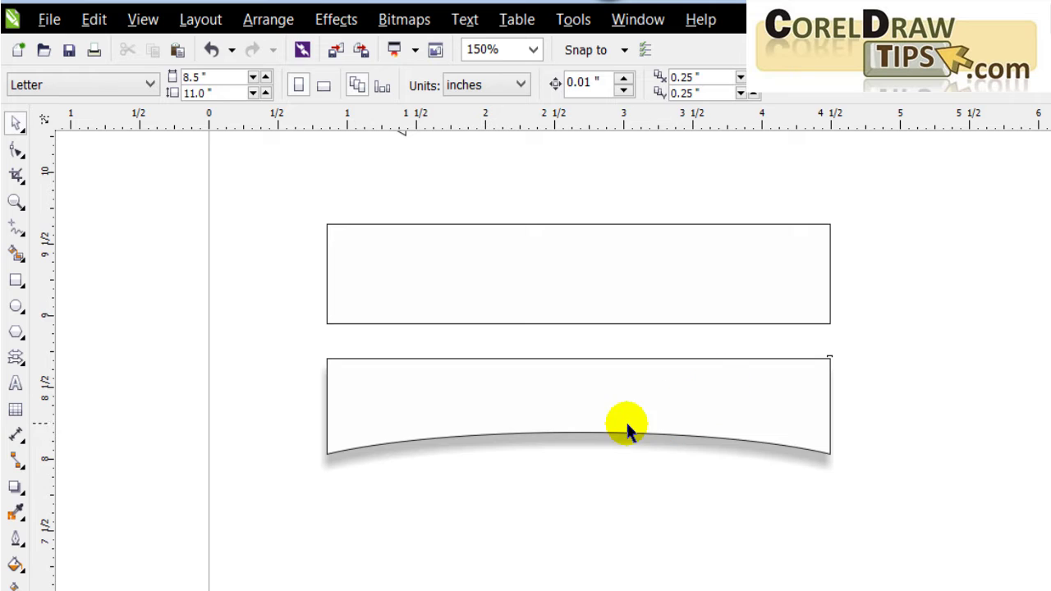
click(613, 393)
click(388, 465)
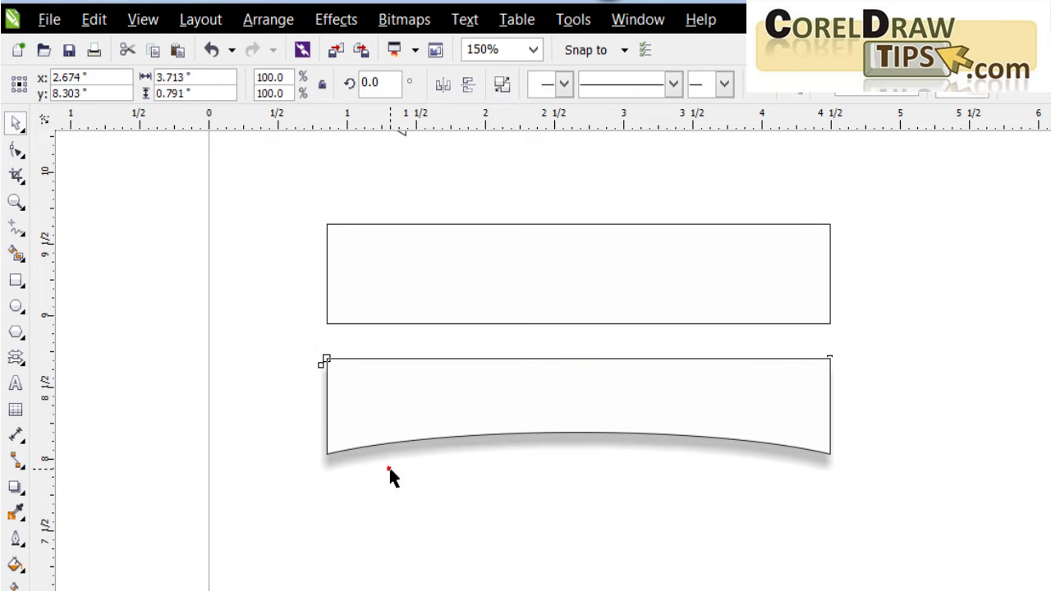
click(254, 413)
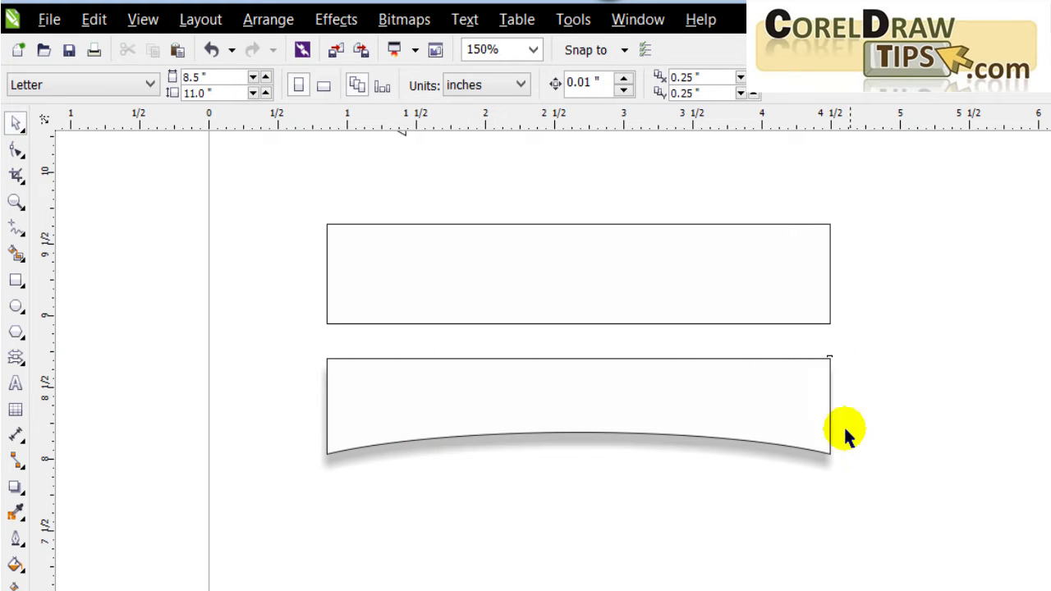
click(581, 425)
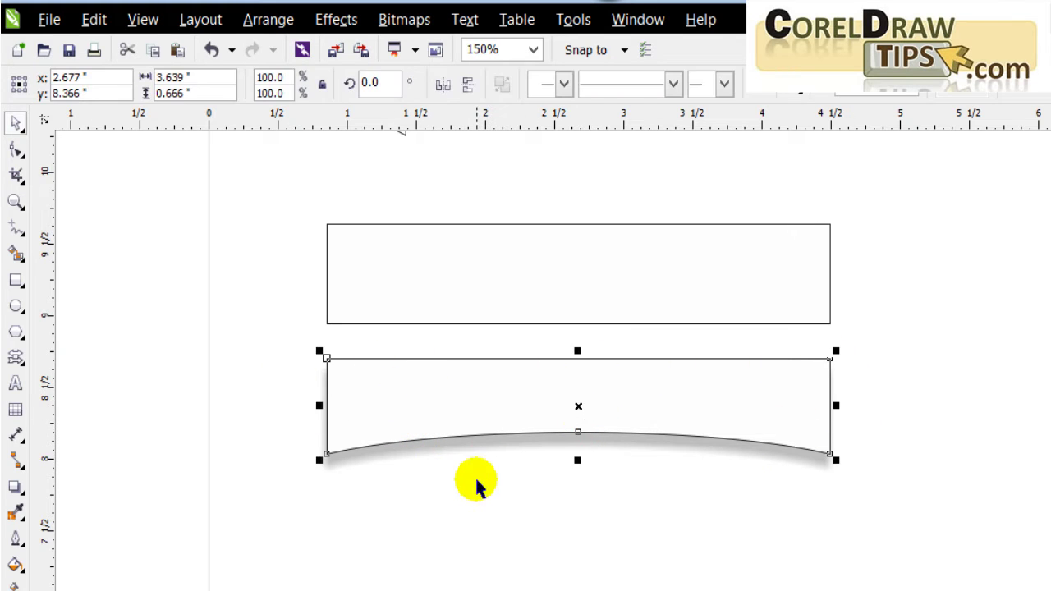
click(510, 499)
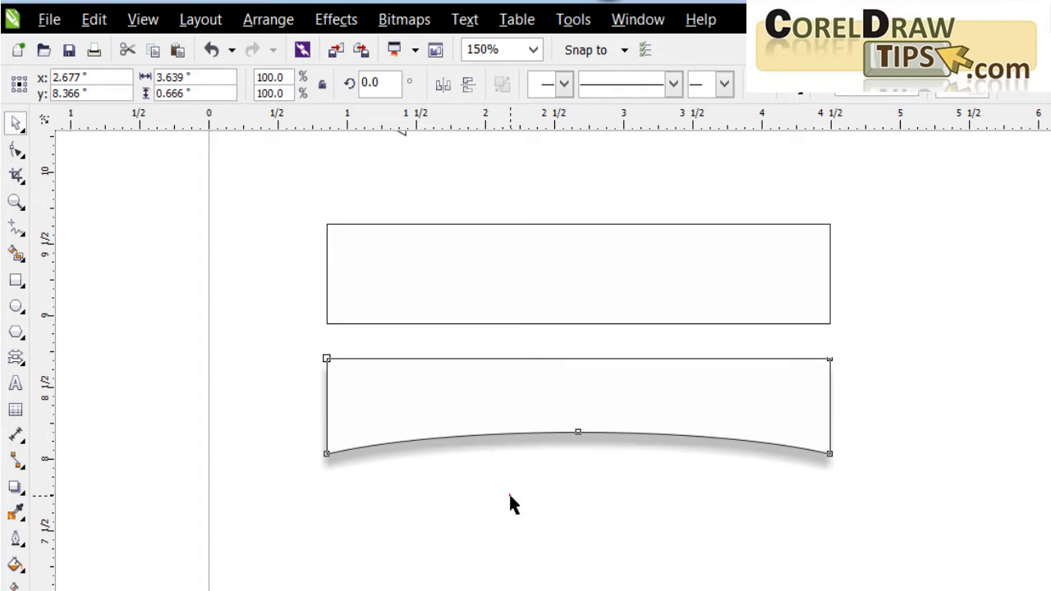
click(433, 458)
click(302, 434)
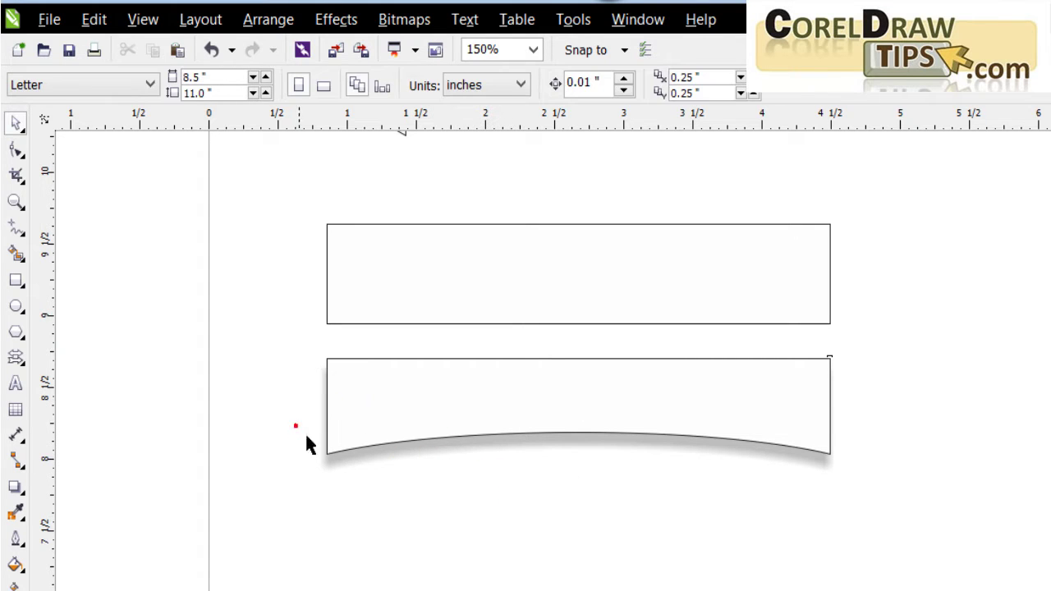
Break the drop shadow group apart and delete the curved shape, keeping only its shadow
click(354, 458)
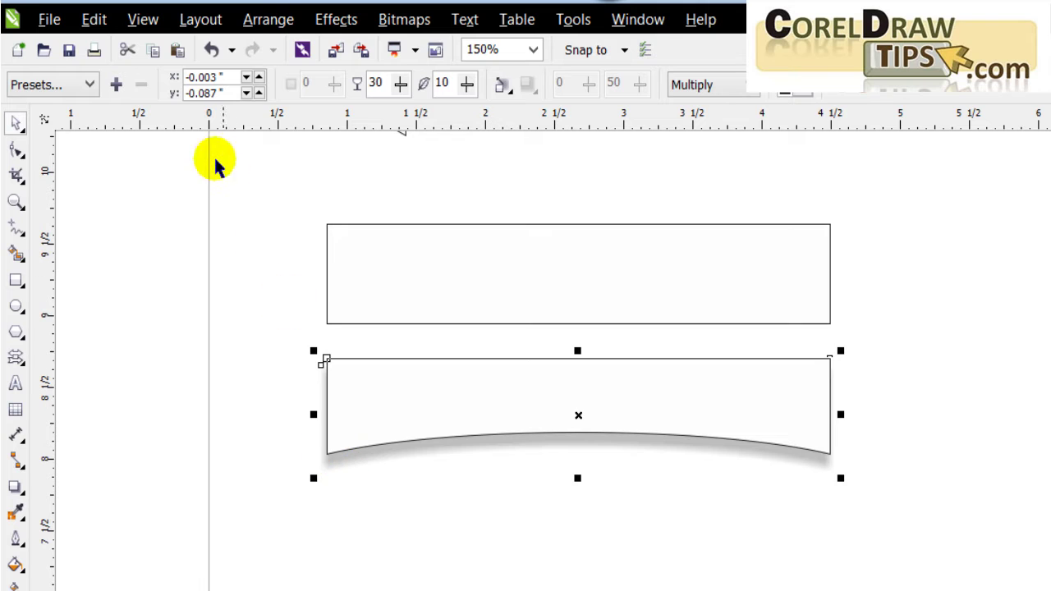
click(256, 19)
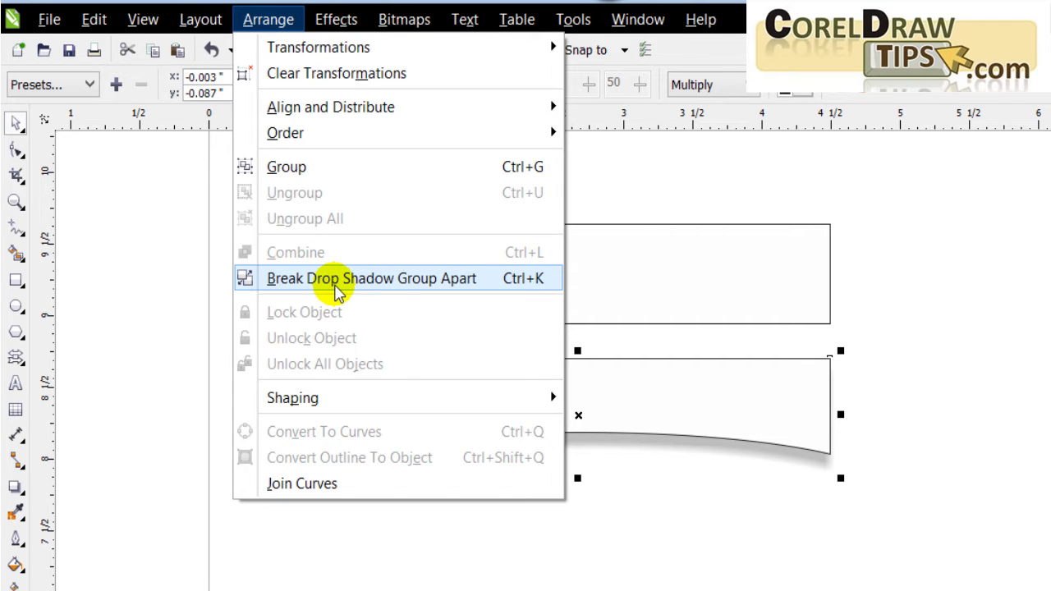
click(335, 291)
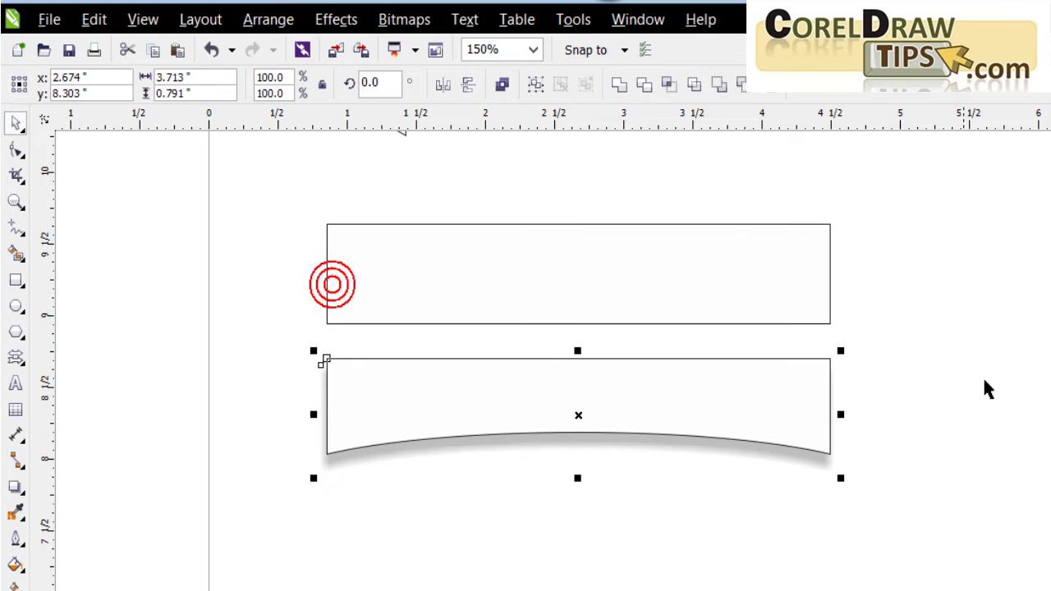
click(986, 408)
drag(753, 430, 926, 378)
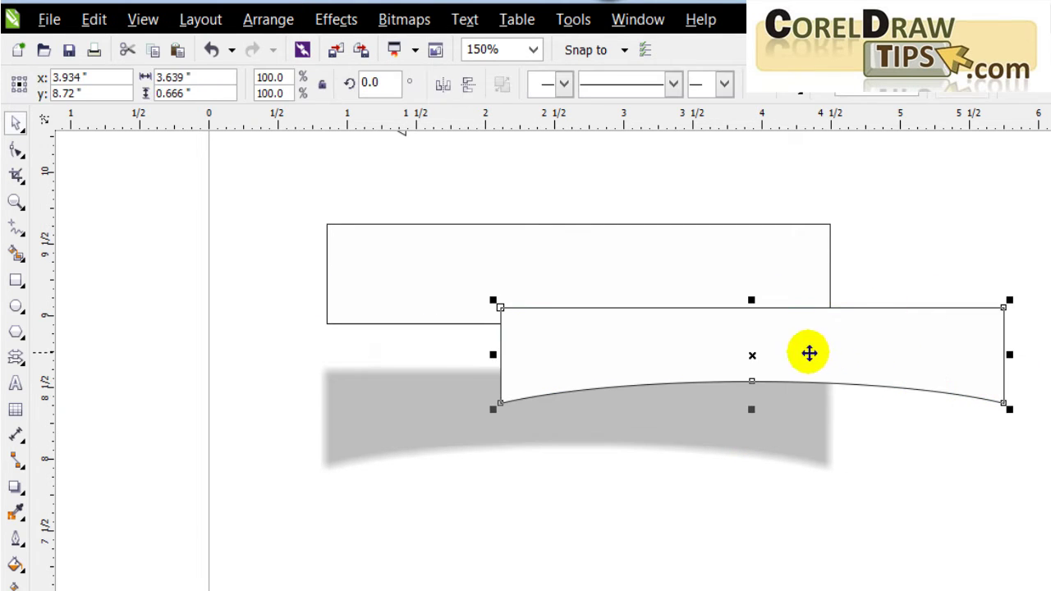
key(Delete)
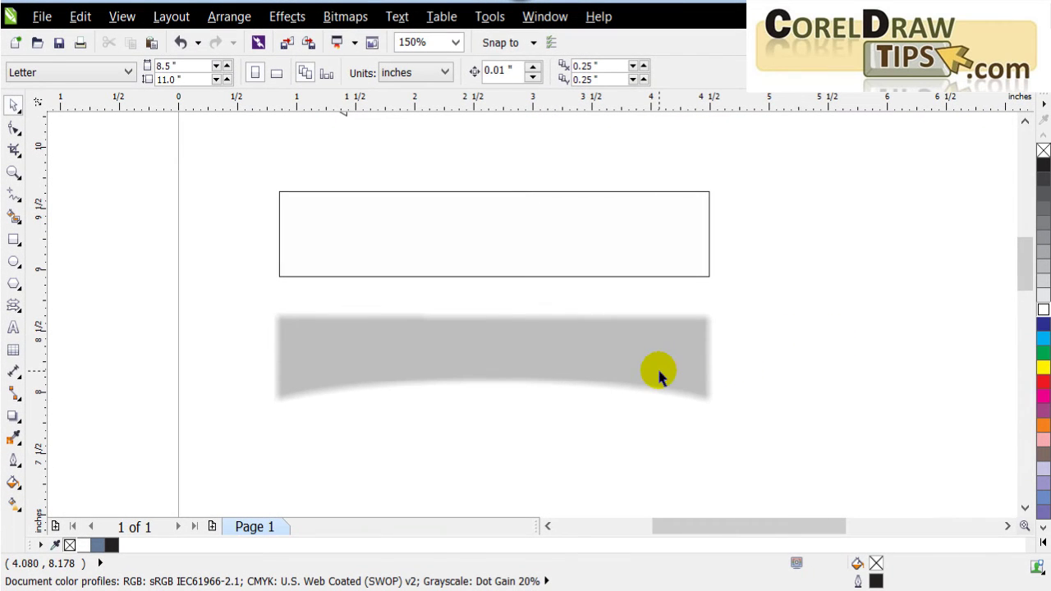
Move the shadow up over the white rectangle so its curved lower edge extends below the rectangle
click(657, 374)
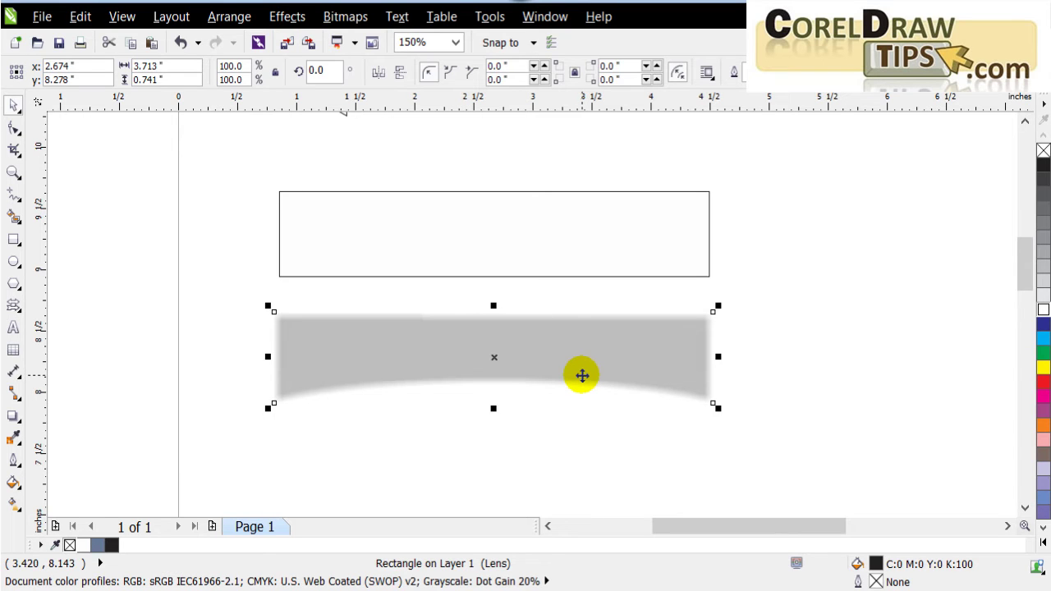
drag(581, 370, 578, 253)
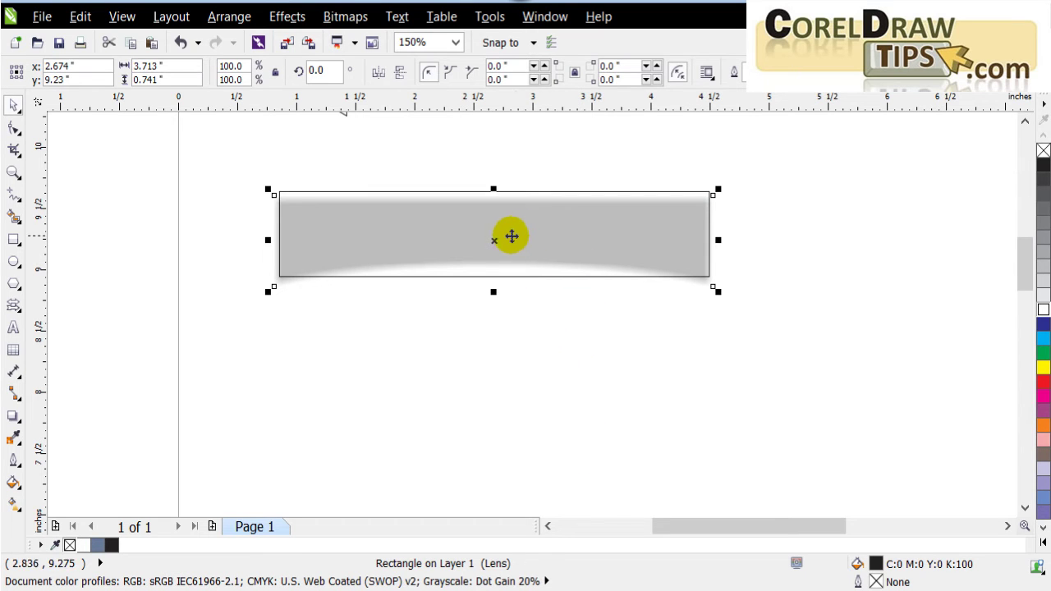
drag(496, 243, 495, 261)
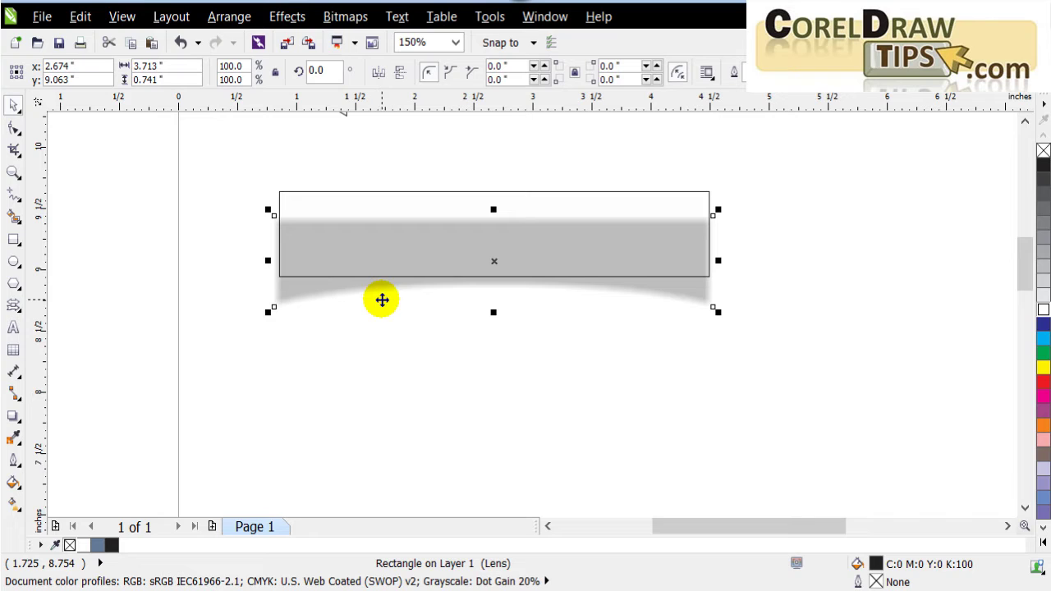
Try to change the stacking order by bringing the shadow to the front of the page
click(341, 193)
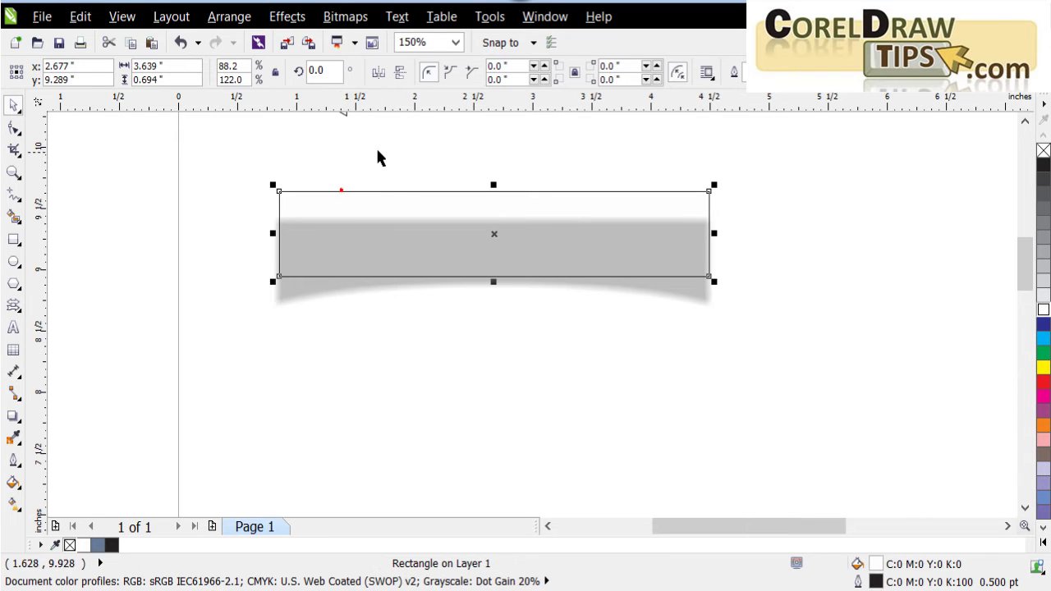
click(310, 307)
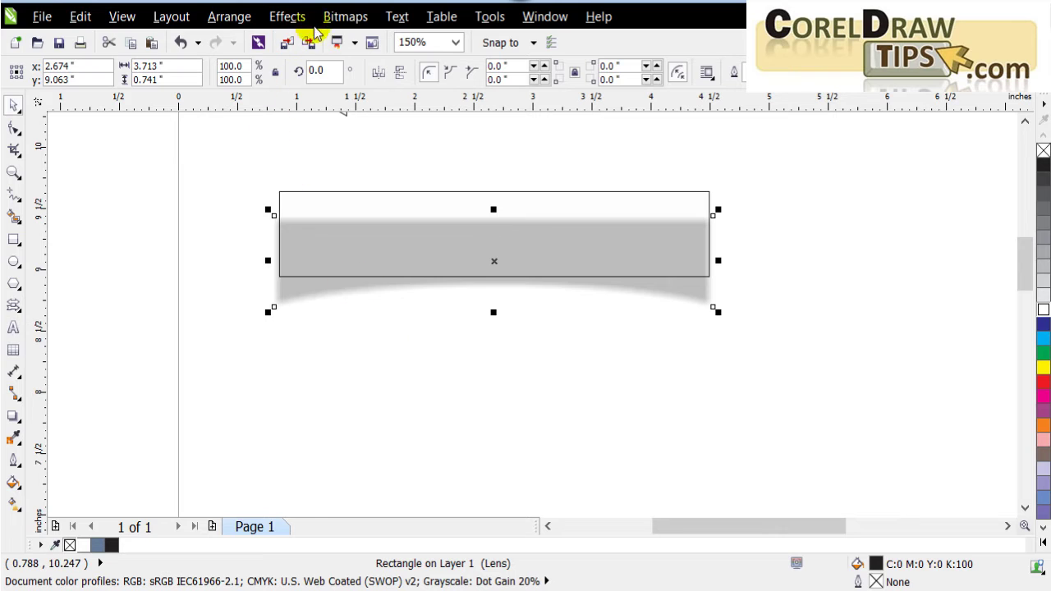
click(230, 16)
mouse_move(246, 113)
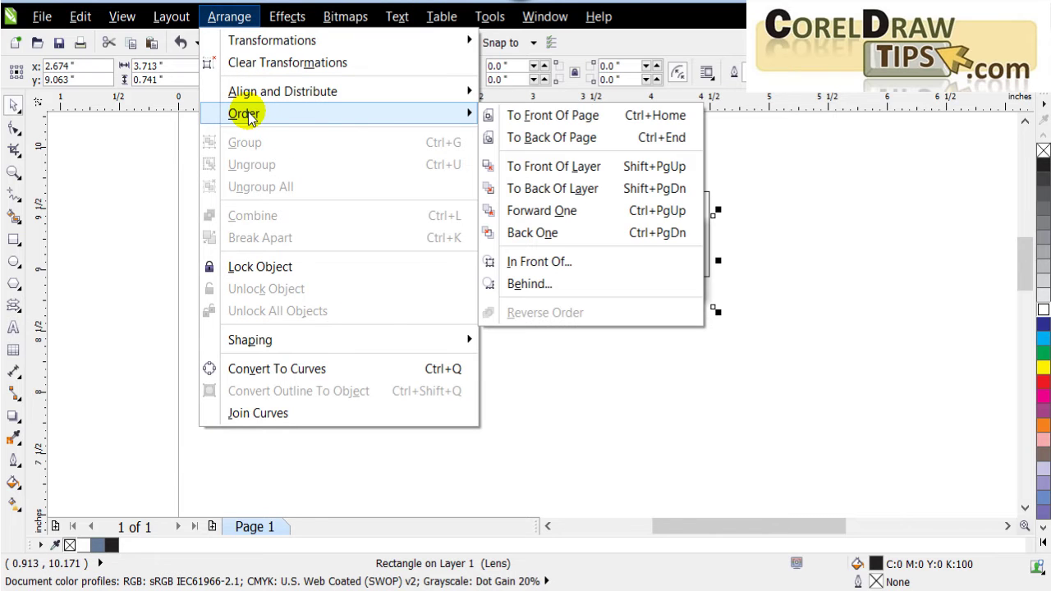
click(615, 119)
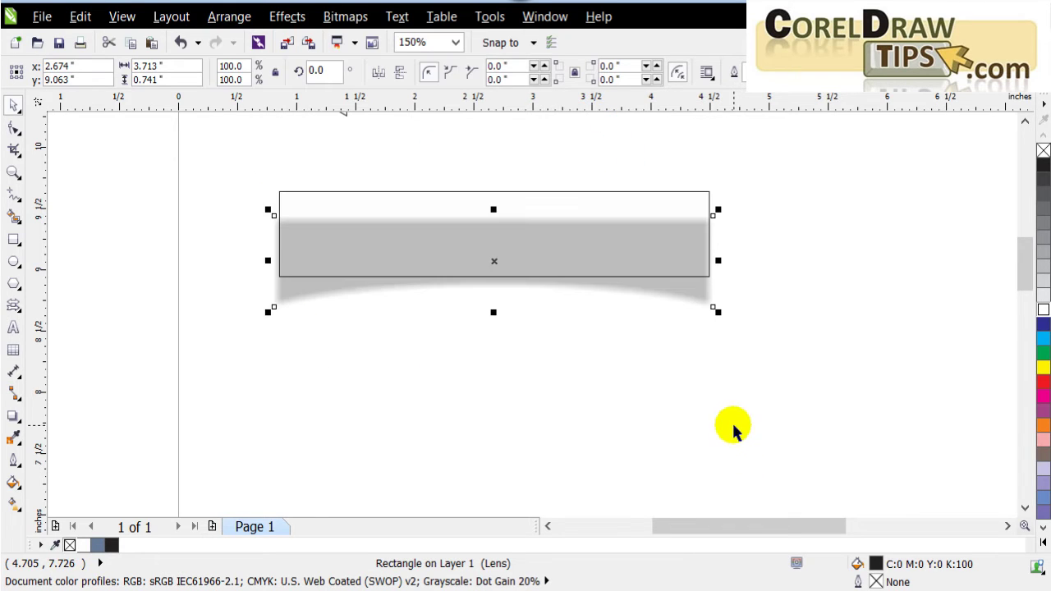
click(733, 427)
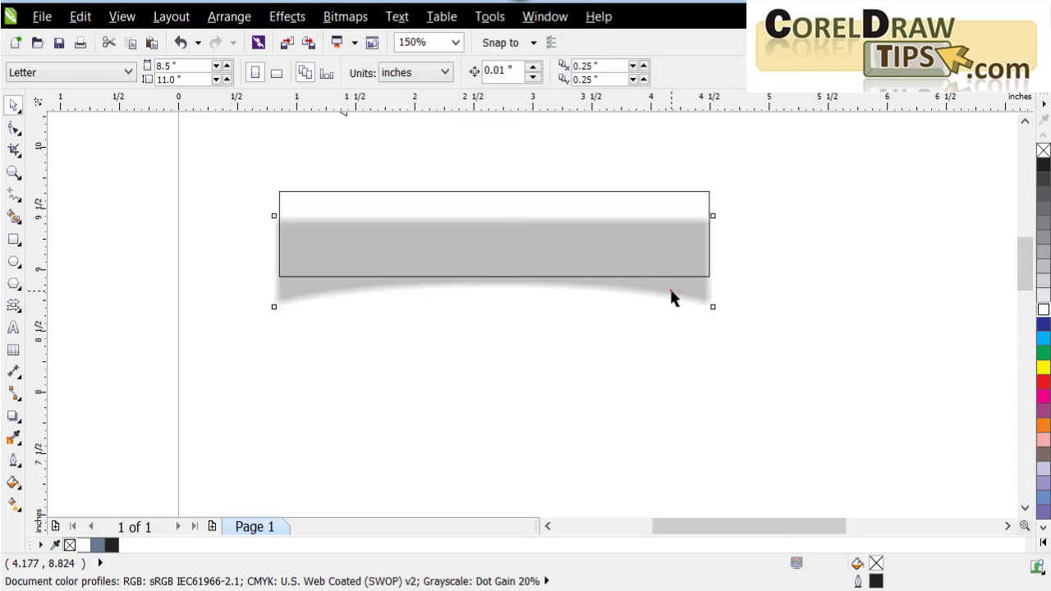
Bring the white rectangle to the front of the page so it covers the shadow
click(452, 258)
click(415, 206)
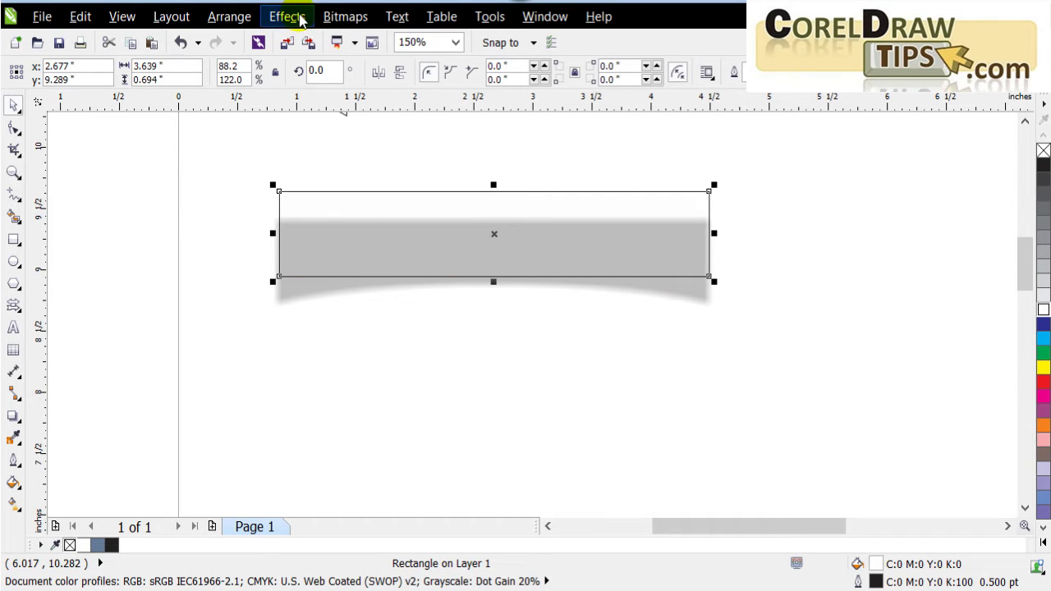
click(246, 17)
mouse_move(289, 115)
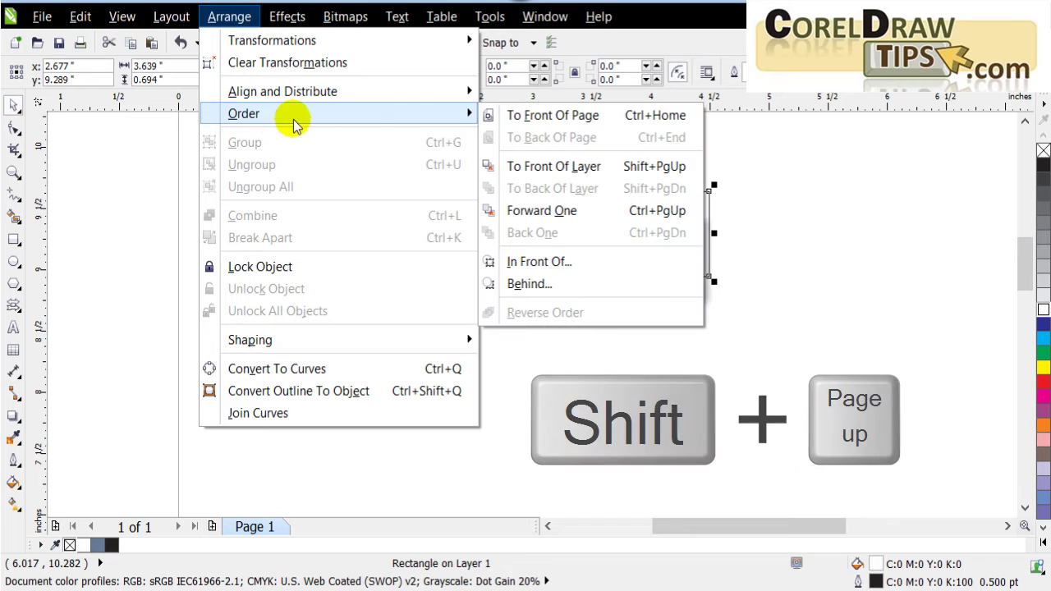
click(574, 117)
click(855, 244)
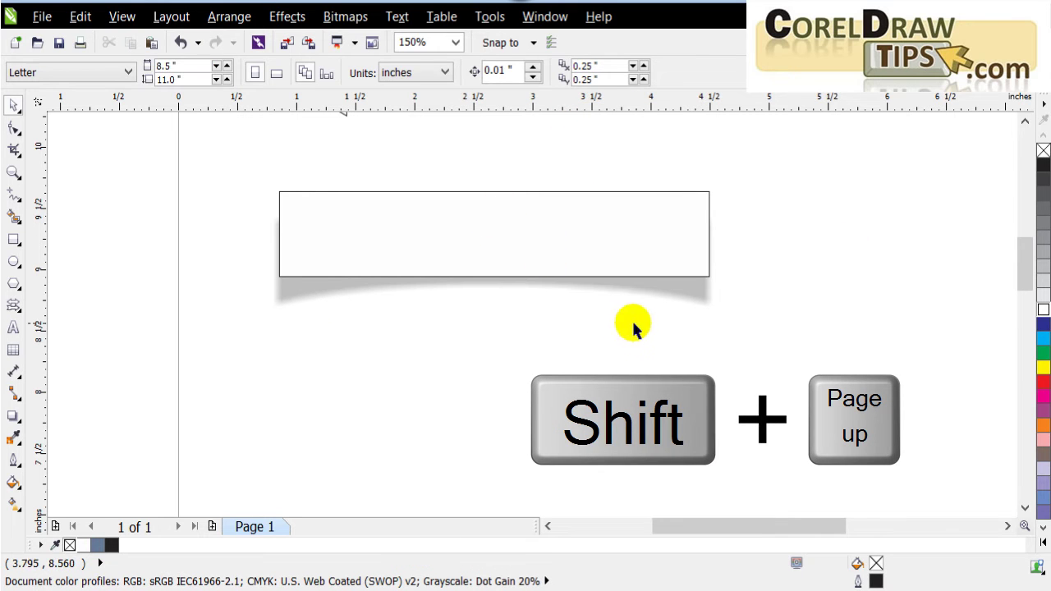
Remove the rectangle's outline and move the shadow up so mainly its lower corners show beneath the rectangle
click(700, 301)
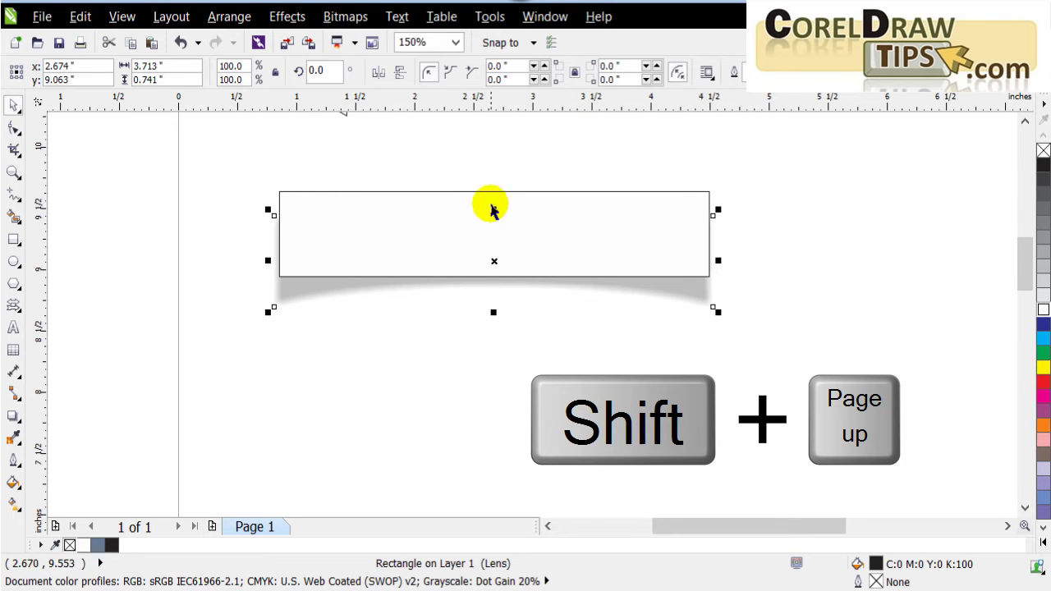
click(748, 248)
click(652, 244)
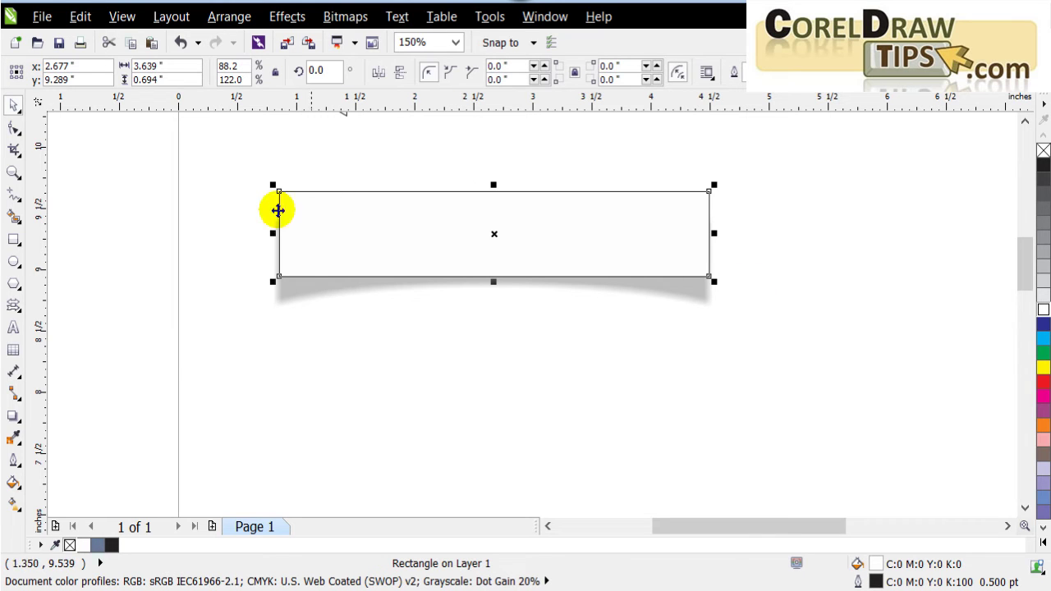
right_click(1043, 151)
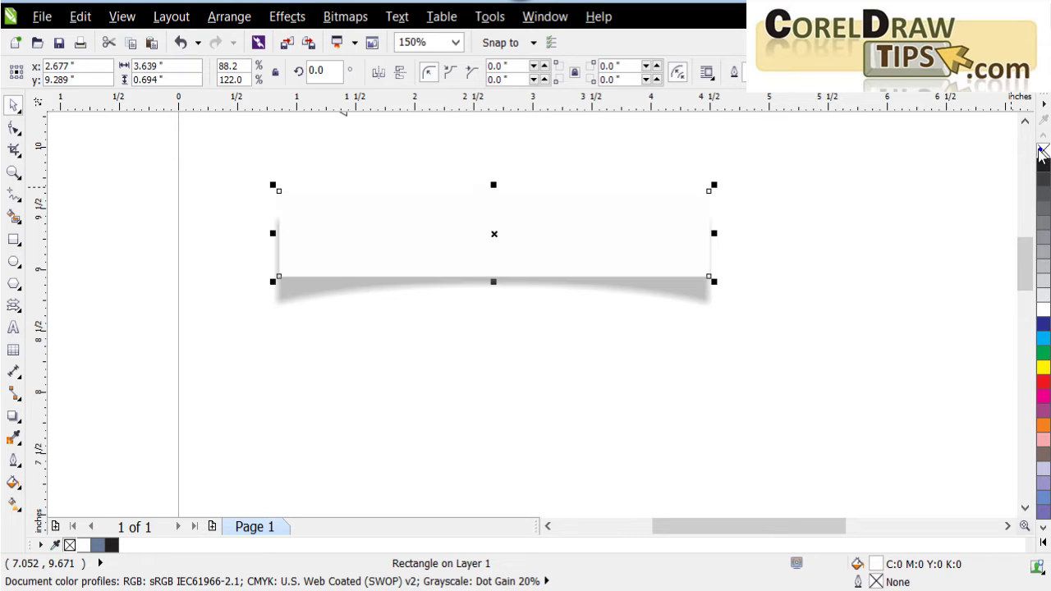
click(826, 222)
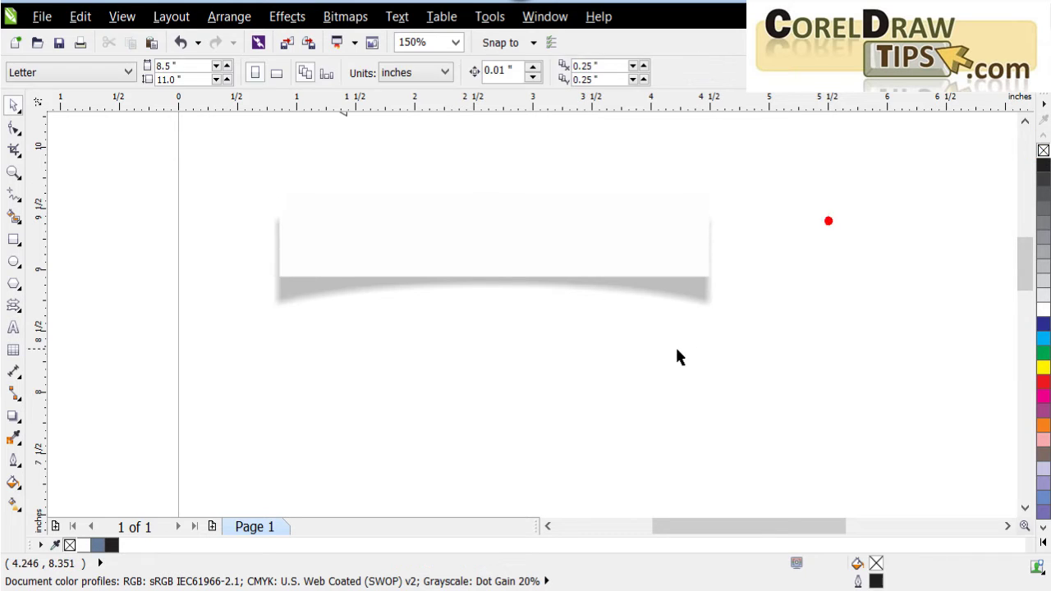
click(669, 300)
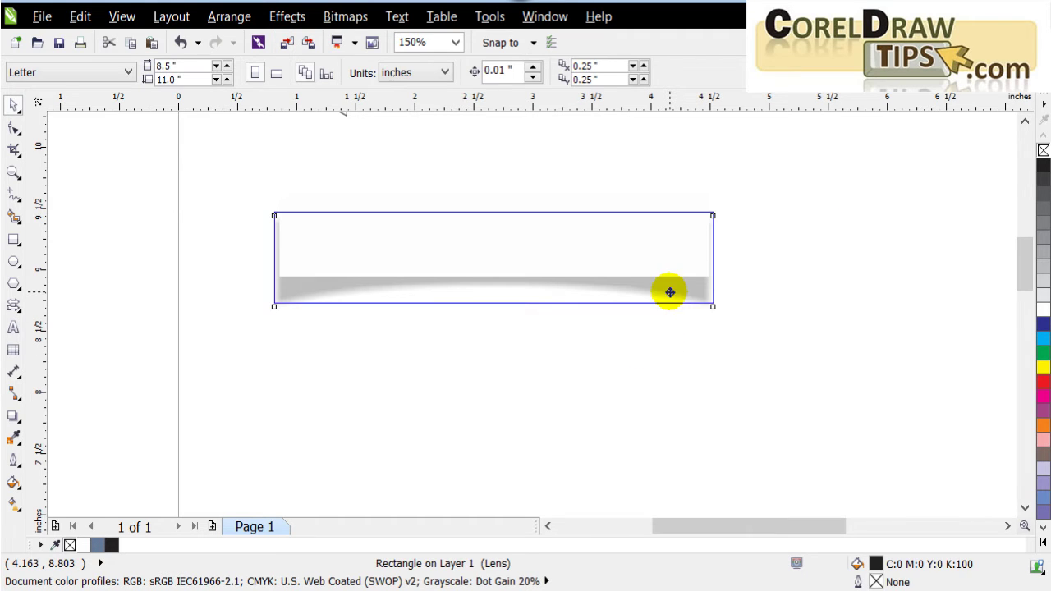
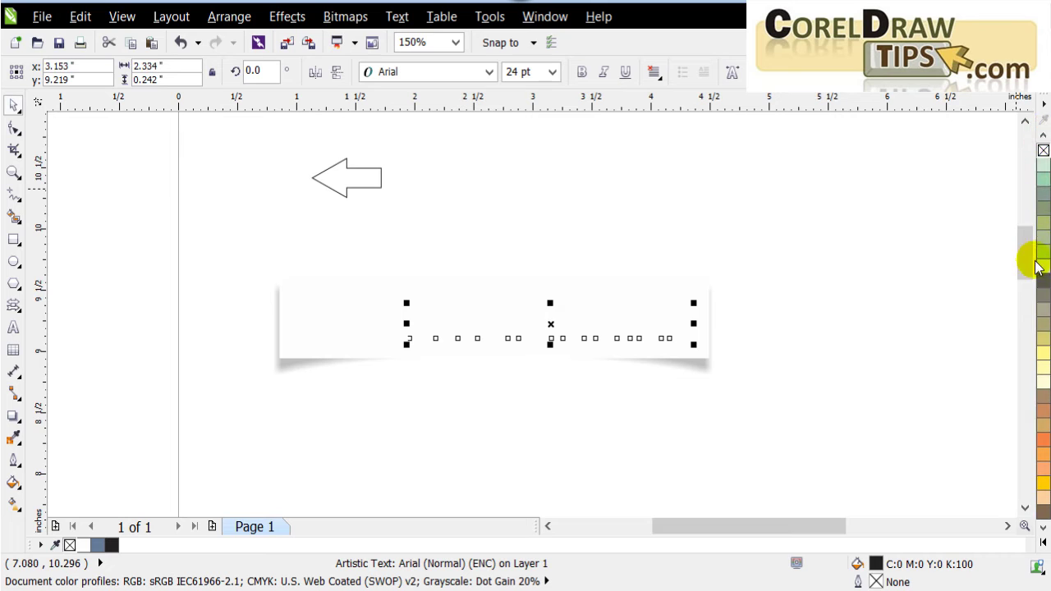
Fill the button's text with the dark green shade C82 M23 Y100 K10
click(1044, 253)
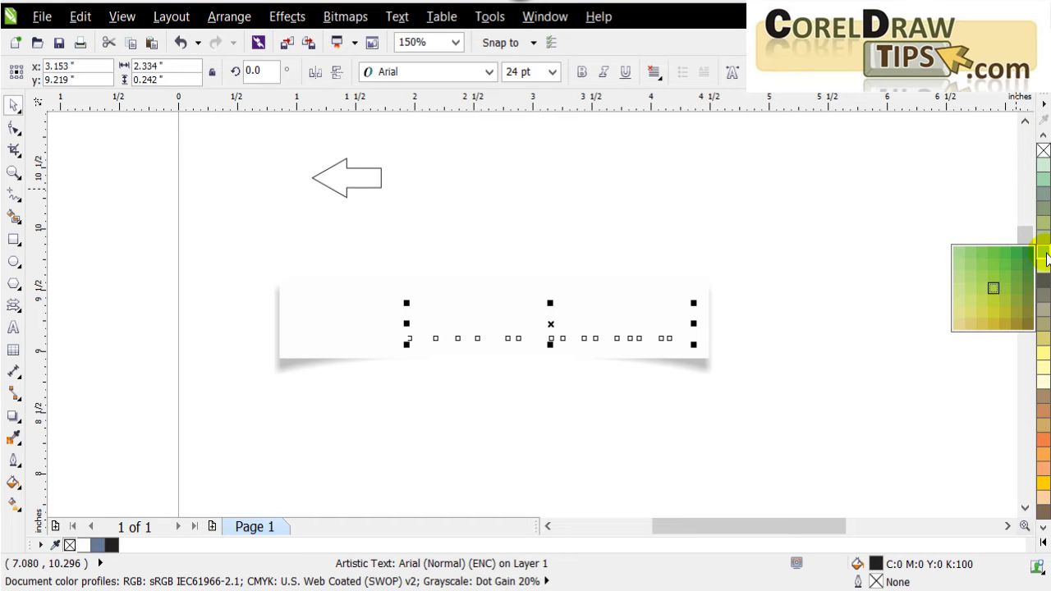
click(1030, 259)
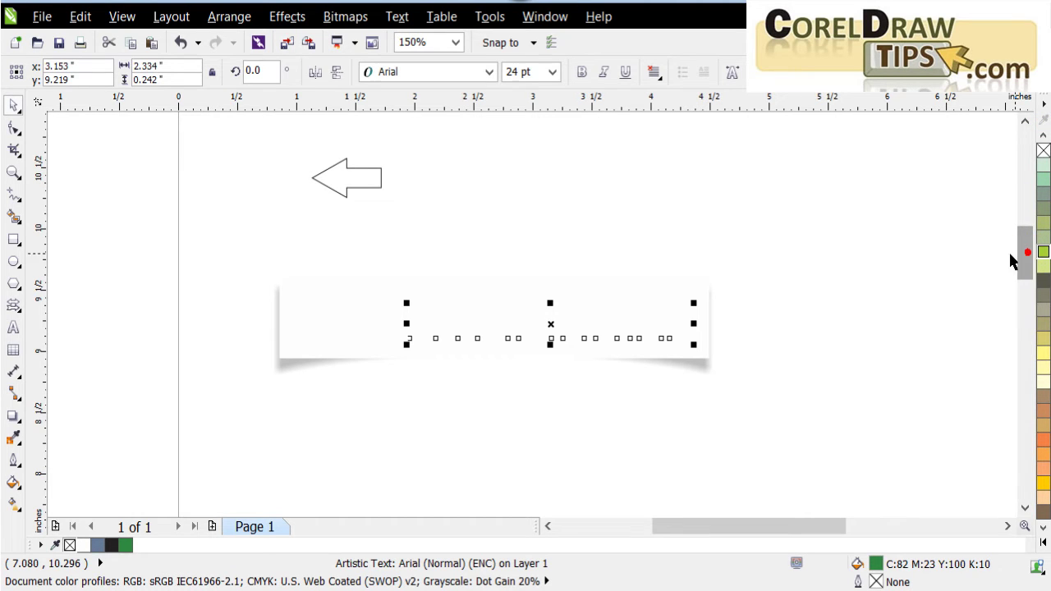
click(906, 287)
Bring the "Back to tutorials" text to the front of the page, above the white rectangle
click(640, 328)
drag(859, 239, 284, 349)
key(shift+Page_Up)
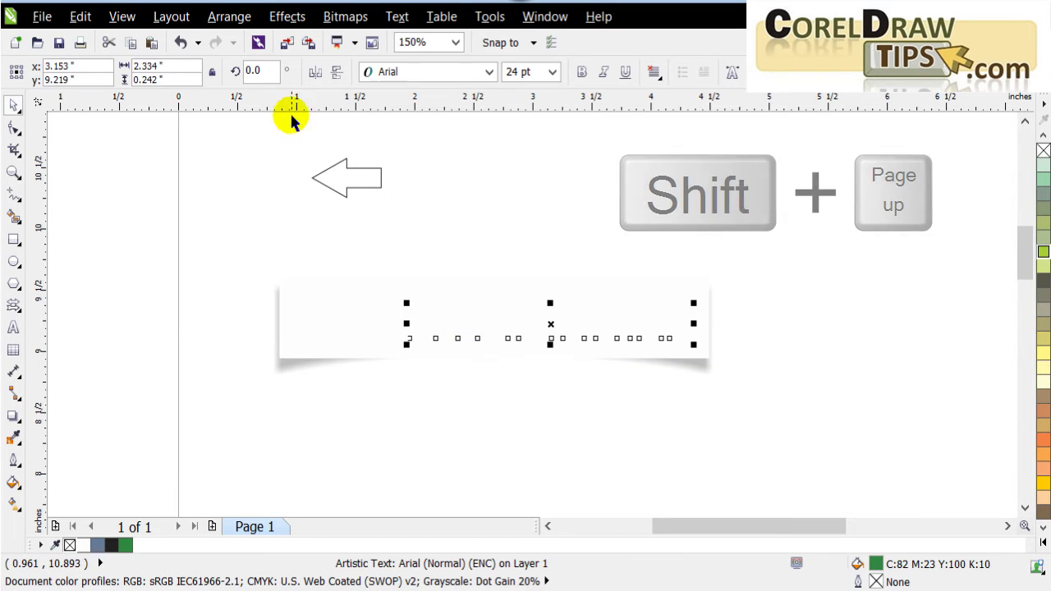
click(241, 20)
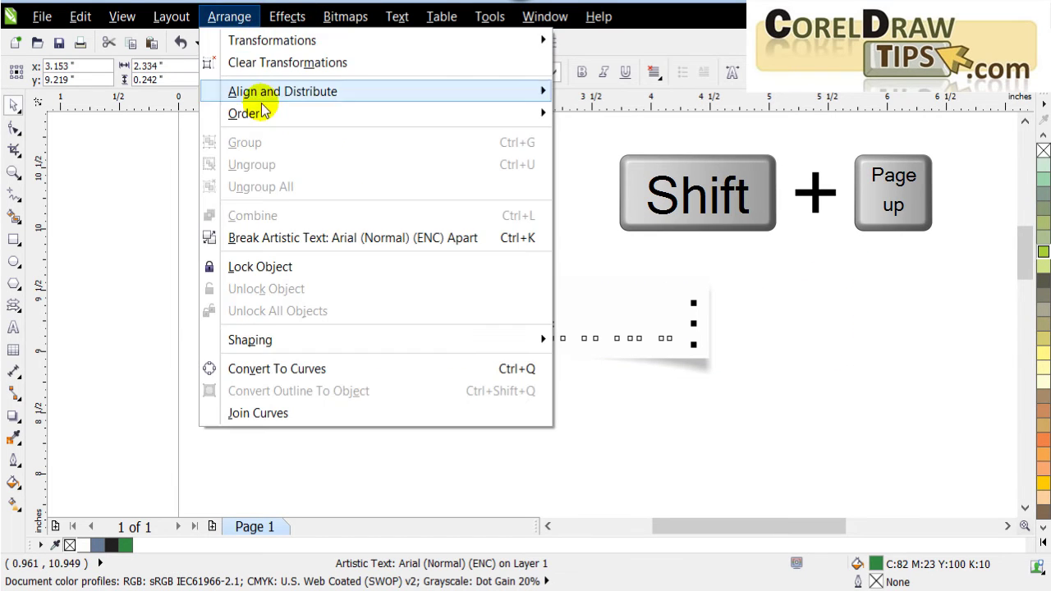
mouse_move(274, 115)
click(628, 117)
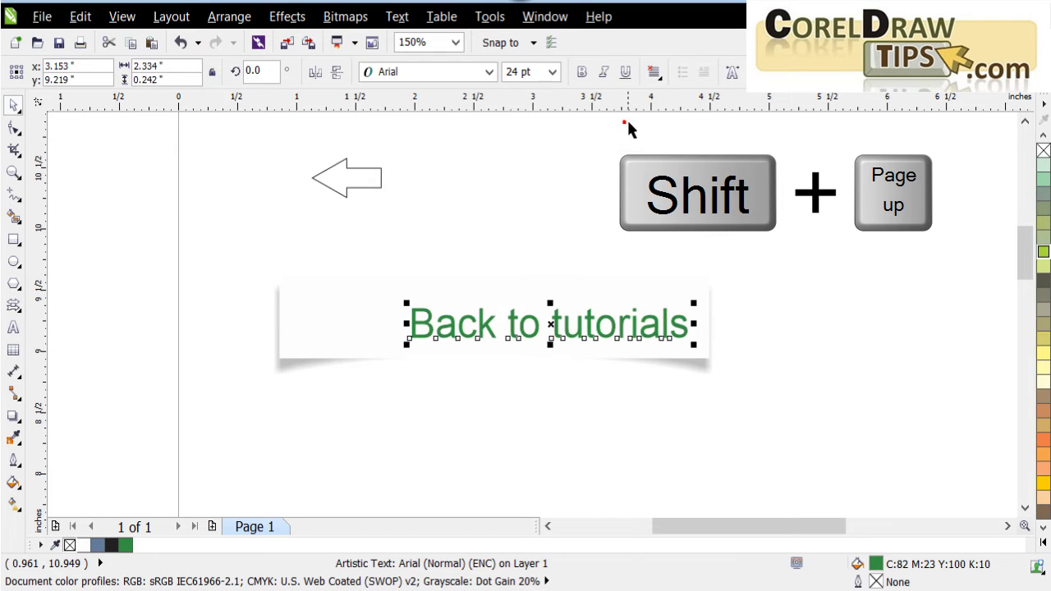
click(807, 361)
Move the arrow onto the button to the left of the text and bring it to the front
click(354, 187)
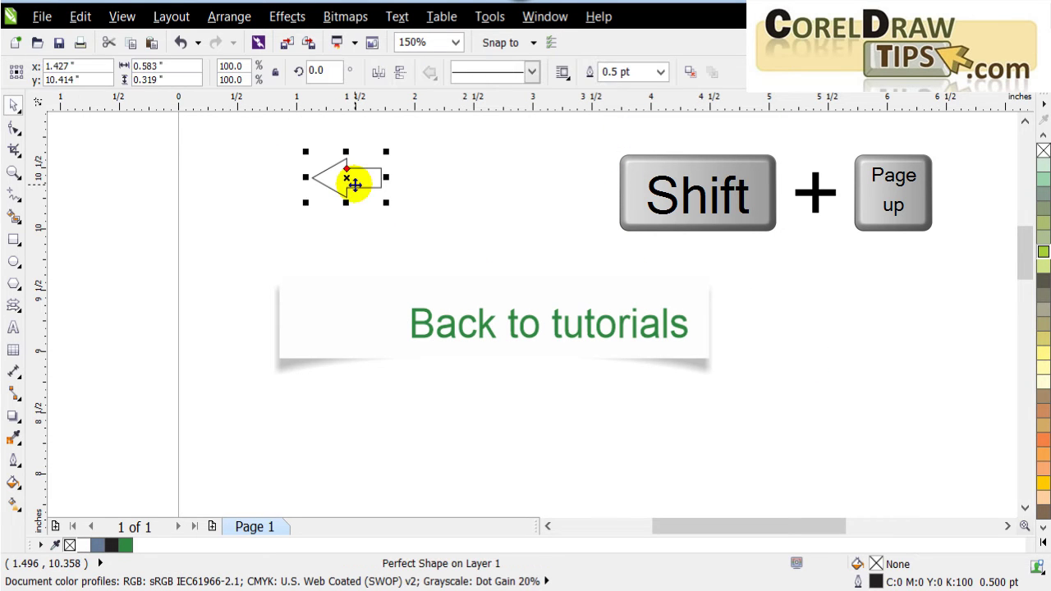
drag(326, 310, 350, 332)
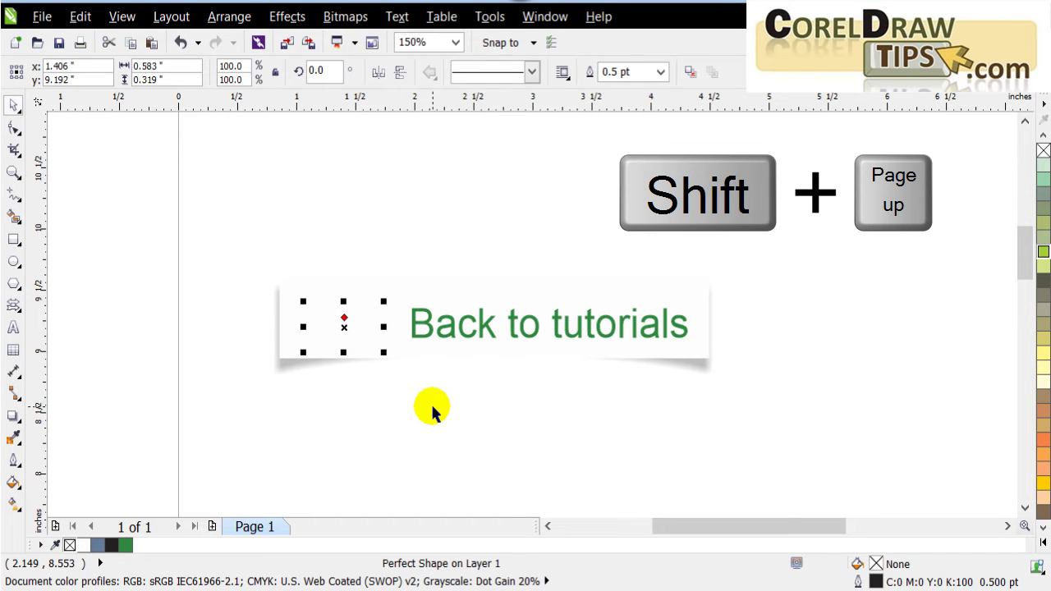
key(shift+Page_Up)
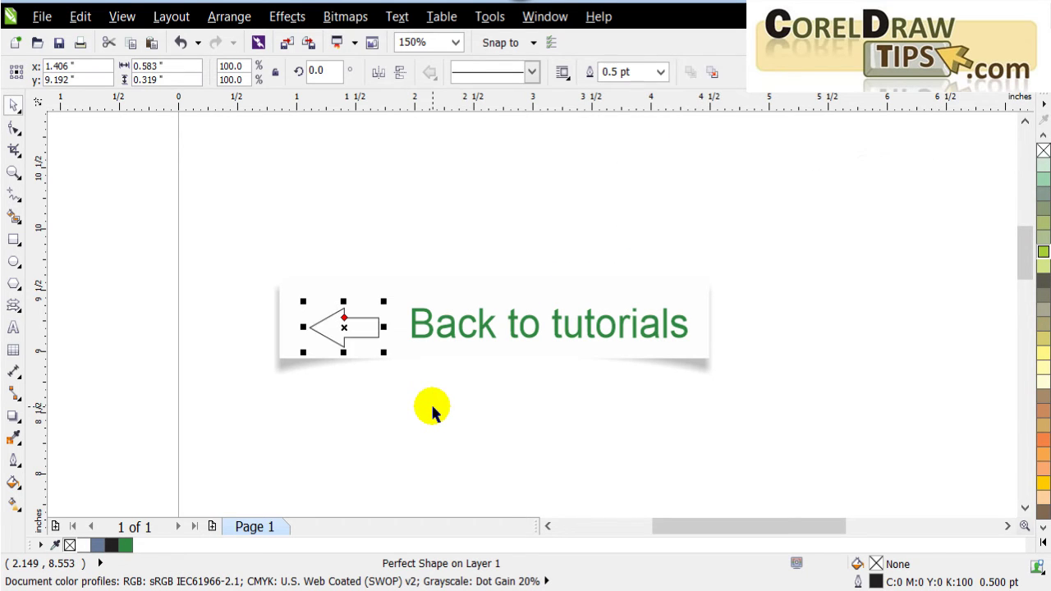
click(950, 326)
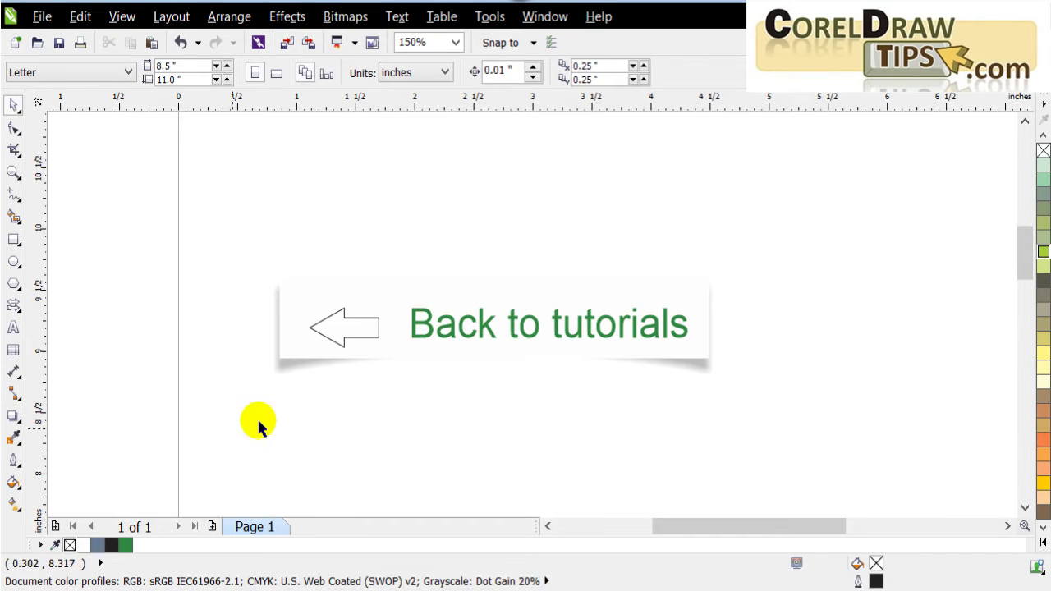
Sample the green of the "Back to tutorials" text with the Color Eyedropper and fill the arrow with it
scroll(375, 312, up, 2)
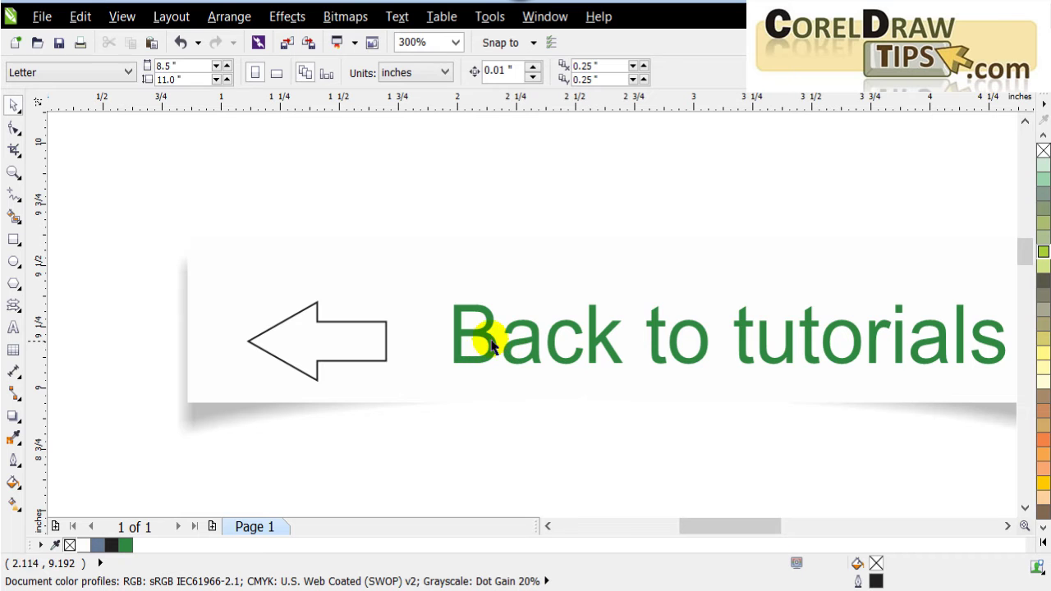
click(468, 345)
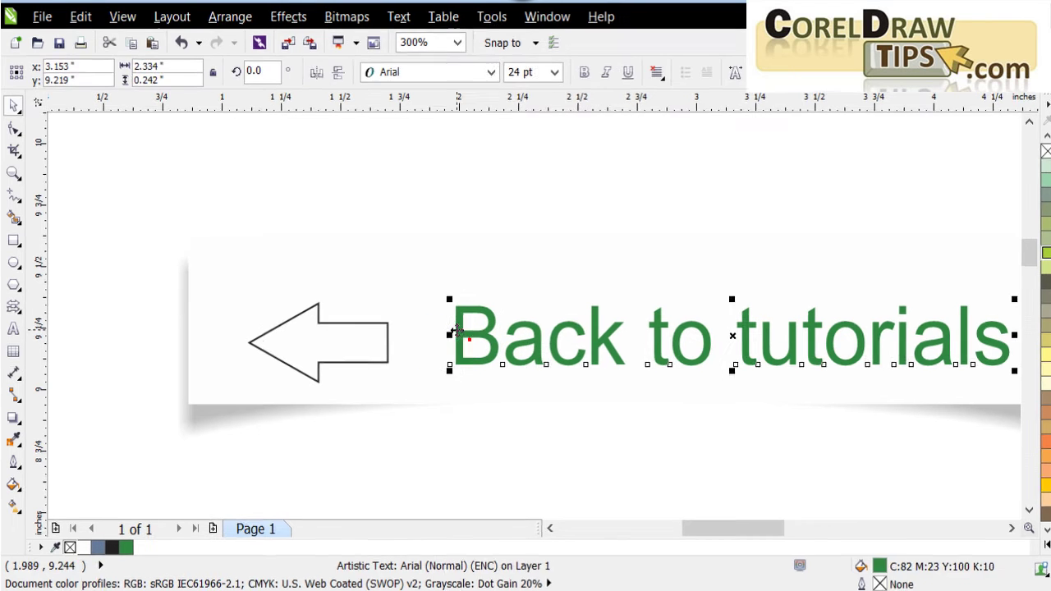
click(78, 395)
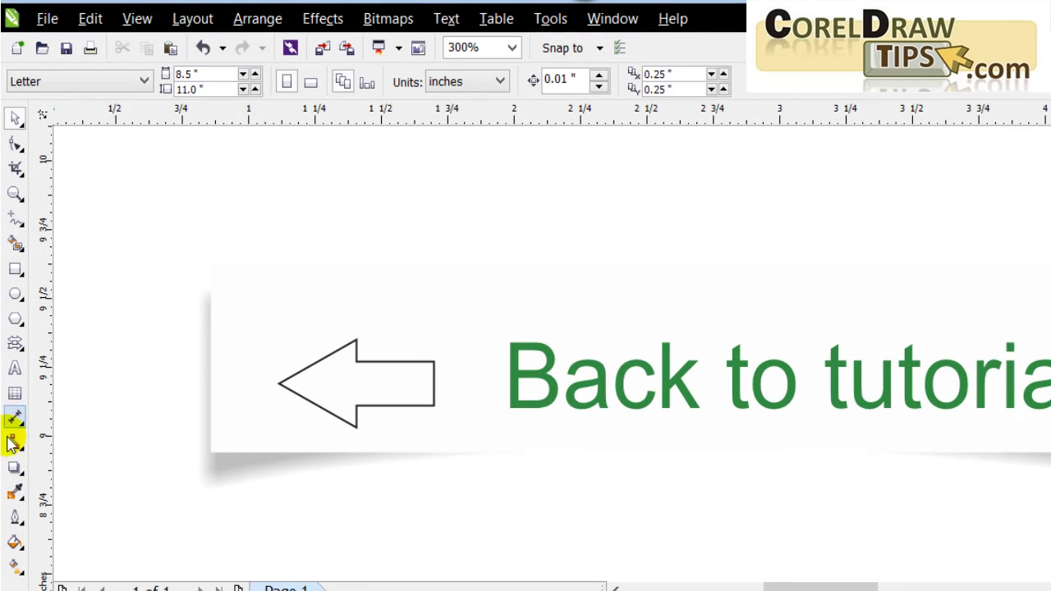
click(12, 492)
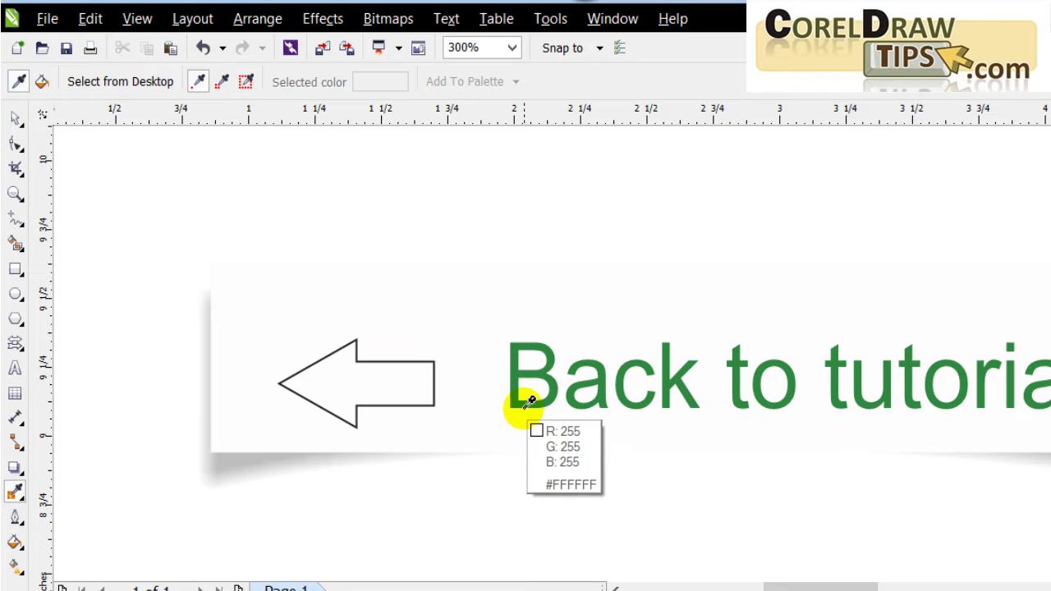
click(511, 372)
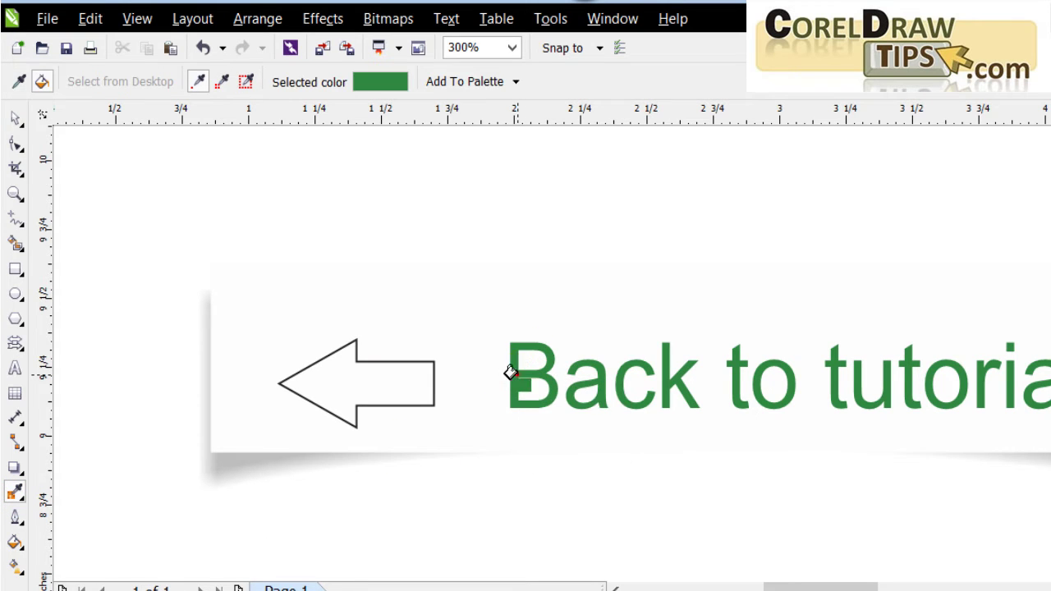
click(413, 374)
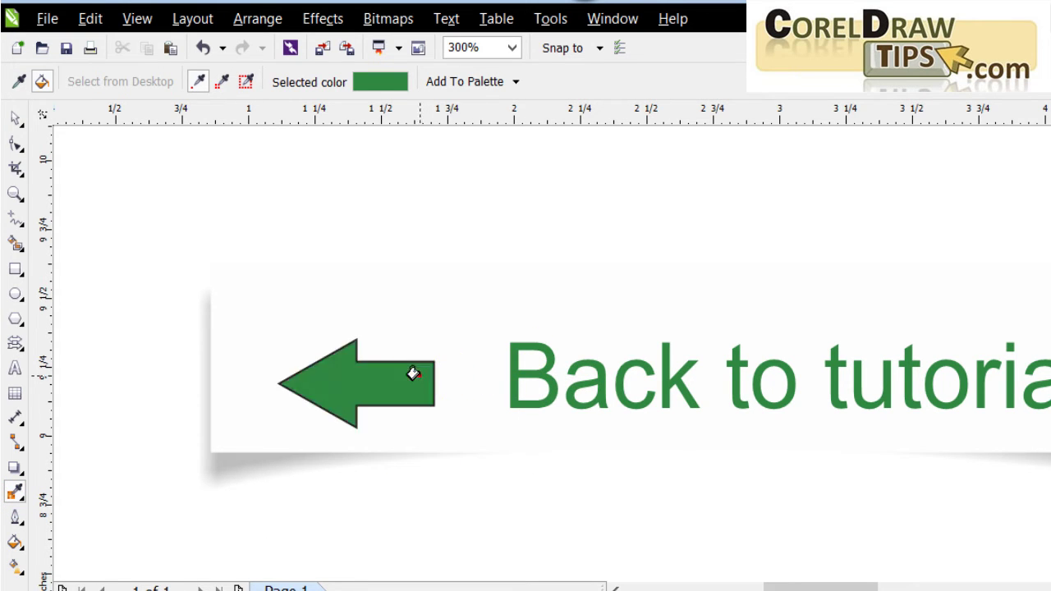
Remove the outline from the green arrow and deselect it
click(16, 118)
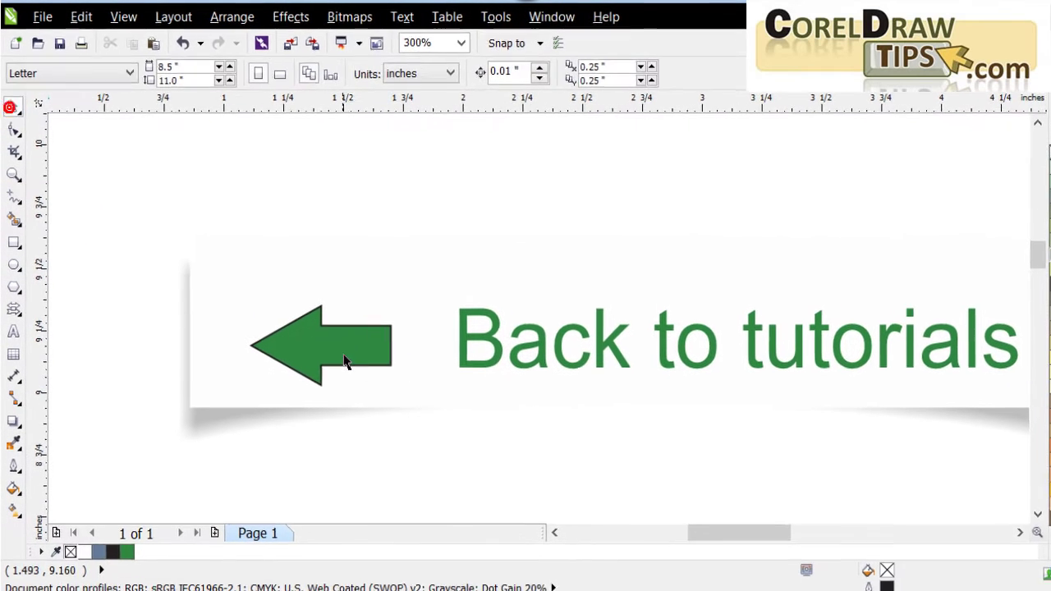
click(386, 393)
right_click(1043, 151)
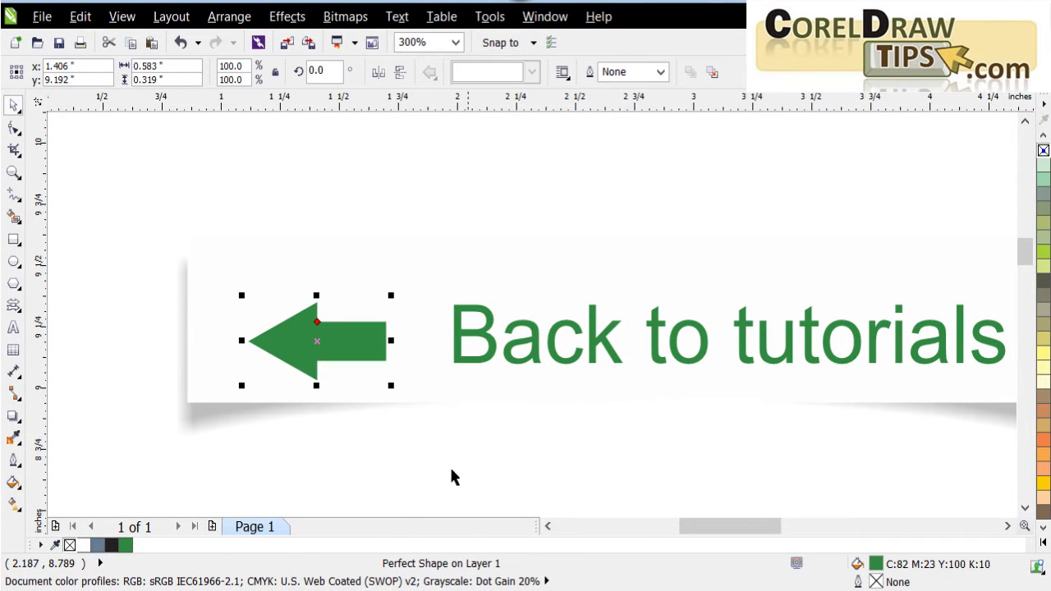
click(416, 479)
scroll(416, 479, down, 2)
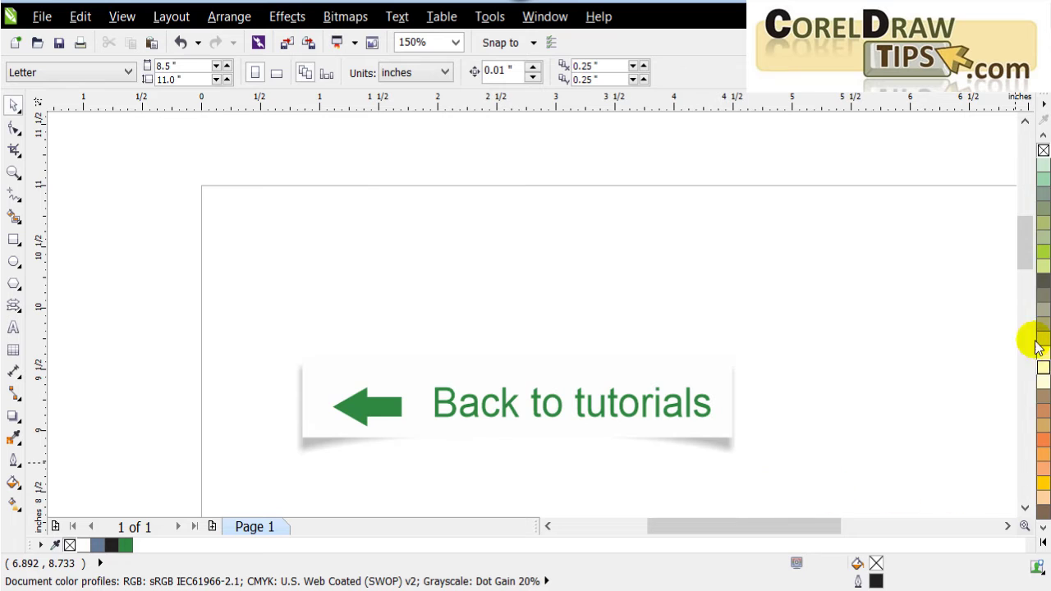
Stretch the top edge of the shadow rectangle behind the button upward, making the shadow about 0.86 inches high
scroll(1024, 254, down, 2)
scroll(815, 210, up, 2)
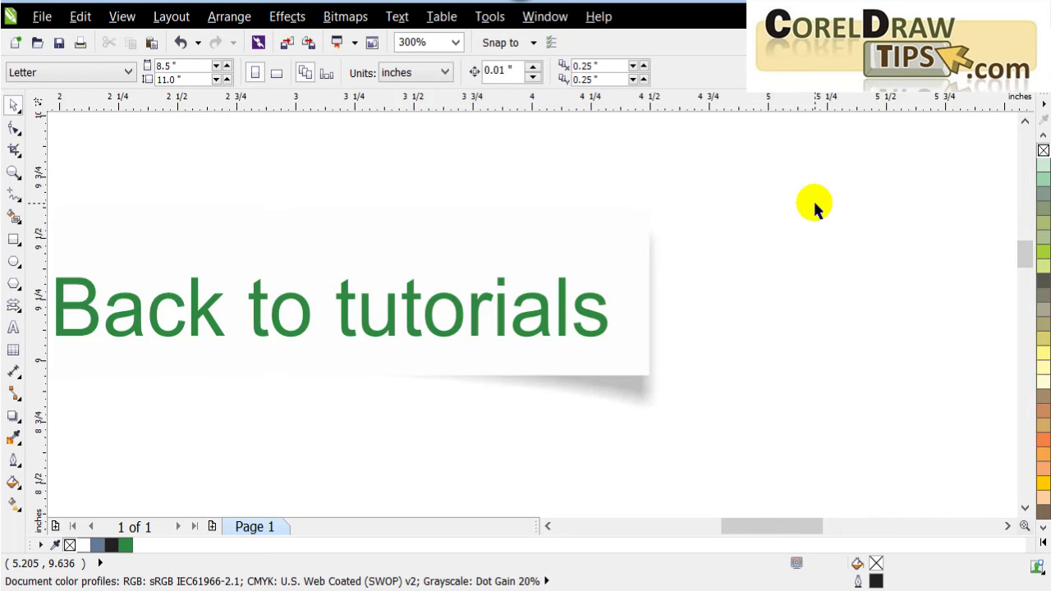
scroll(815, 209, down, 2)
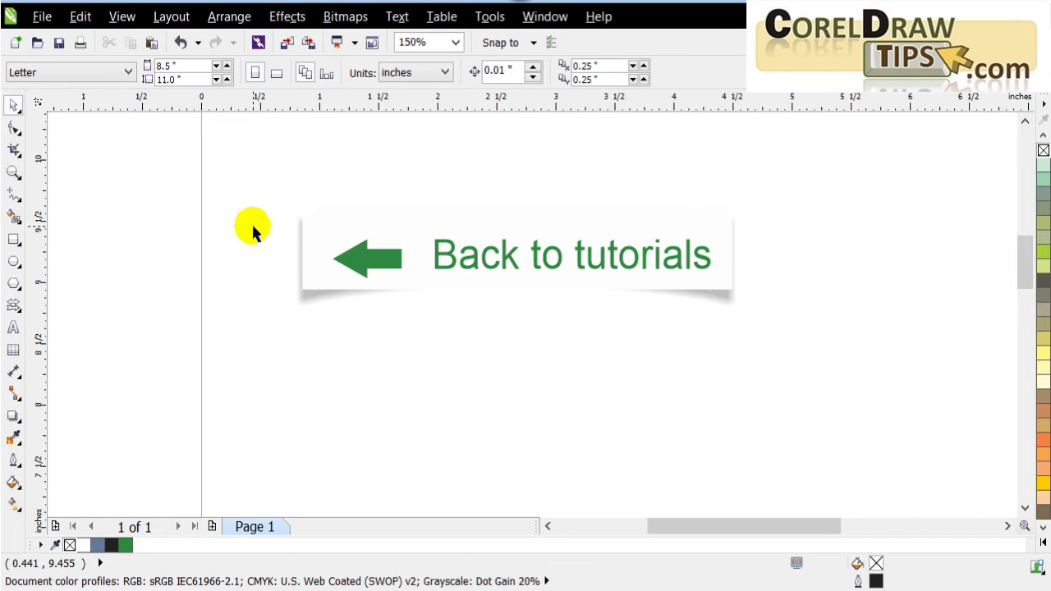
click(311, 300)
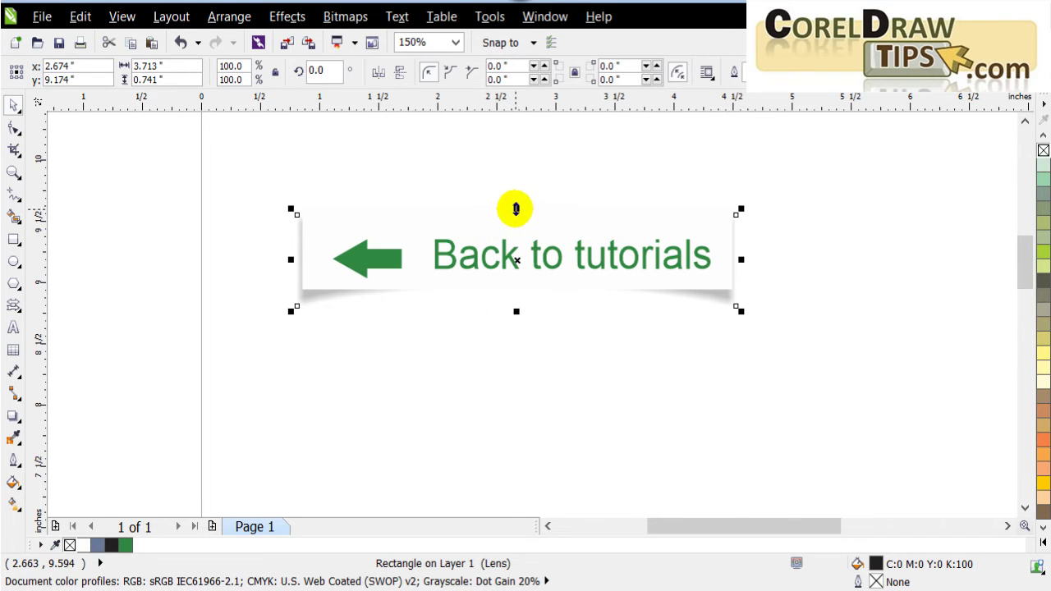
drag(515, 207, 517, 194)
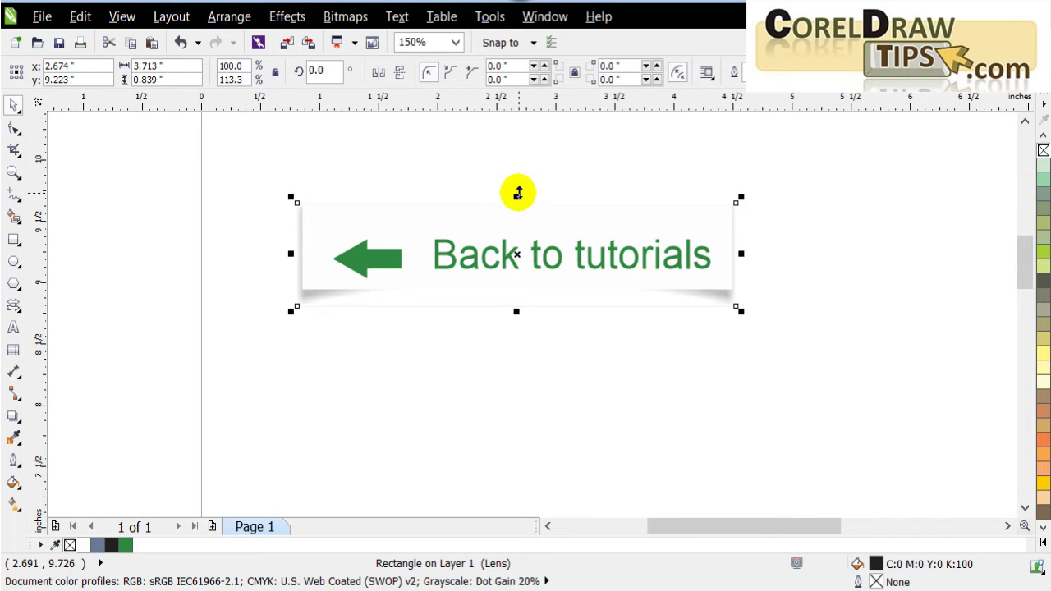
drag(519, 192, 520, 193)
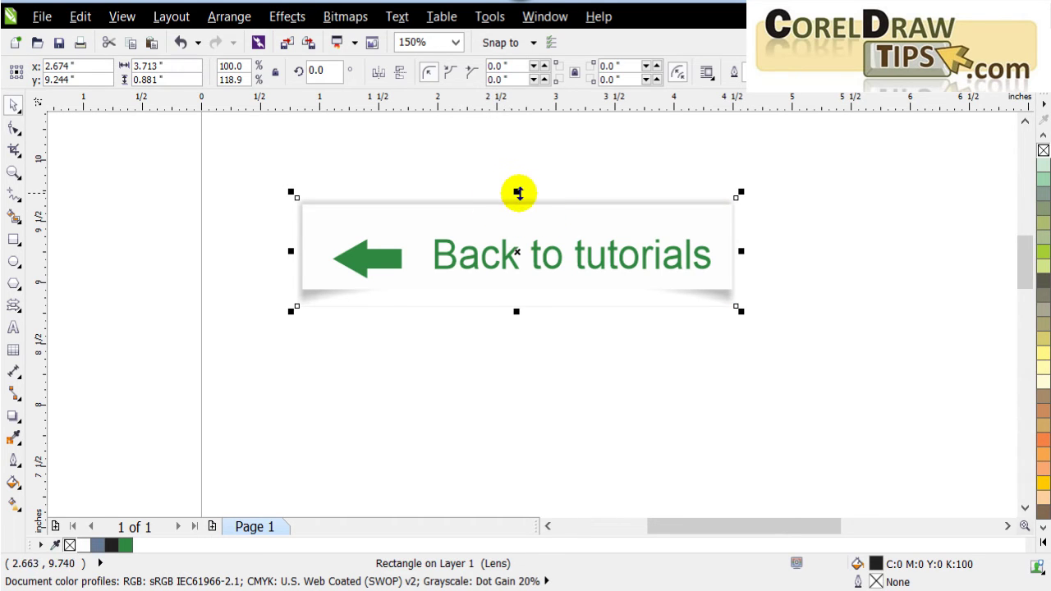
drag(521, 195, 521, 197)
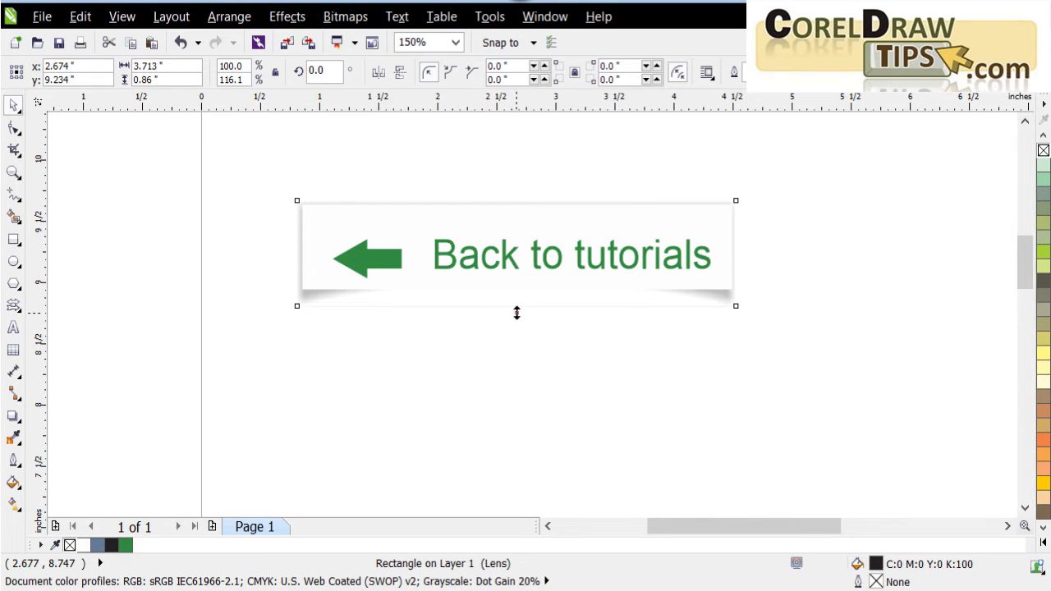
Extend the bottom edge of the shadow rectangle downward to a height of about 0.91 inches and deselect it
drag(517, 313, 517, 318)
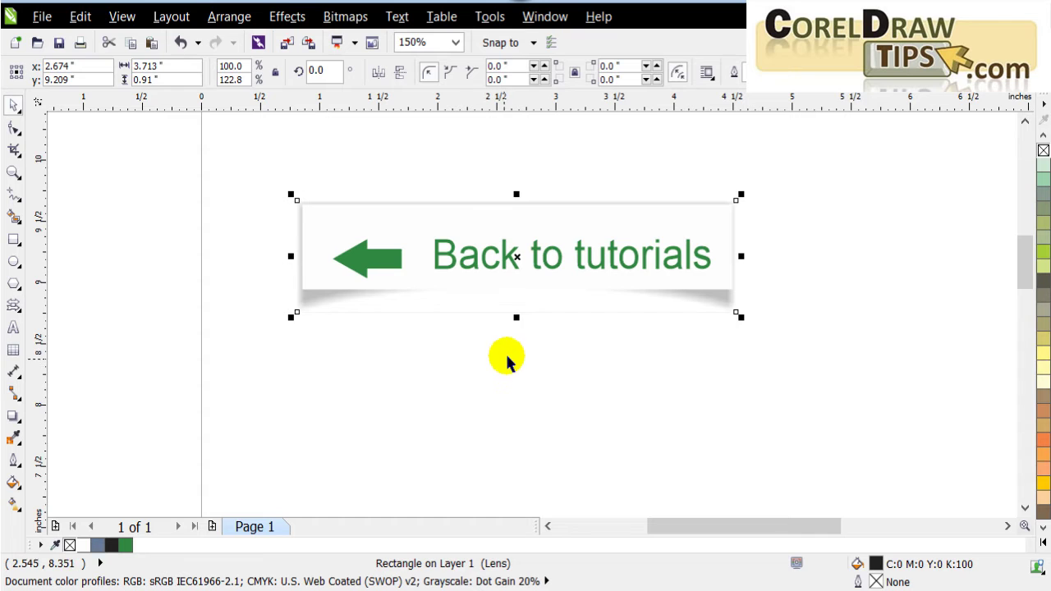
click(565, 358)
click(561, 321)
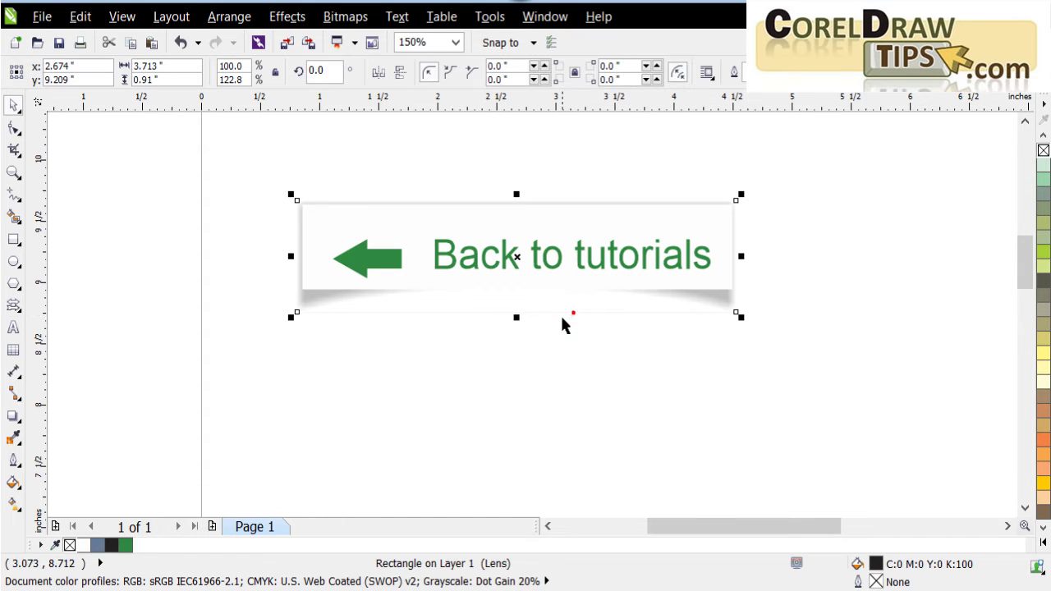
scroll(561, 321, up, 1)
scroll(561, 321, down, 1)
scroll(561, 321, up, 1)
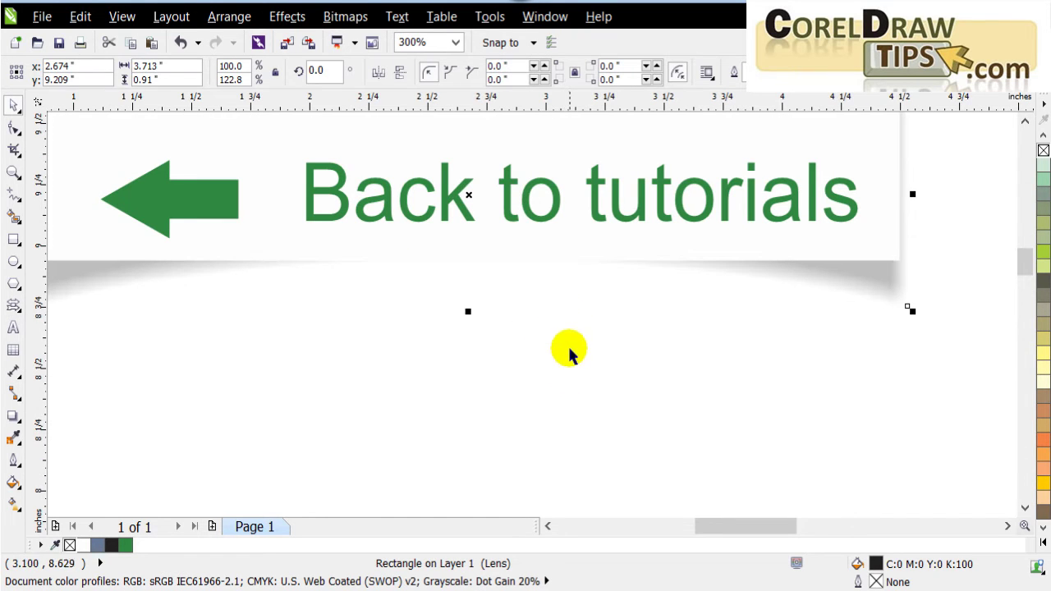
click(556, 422)
key(F4)
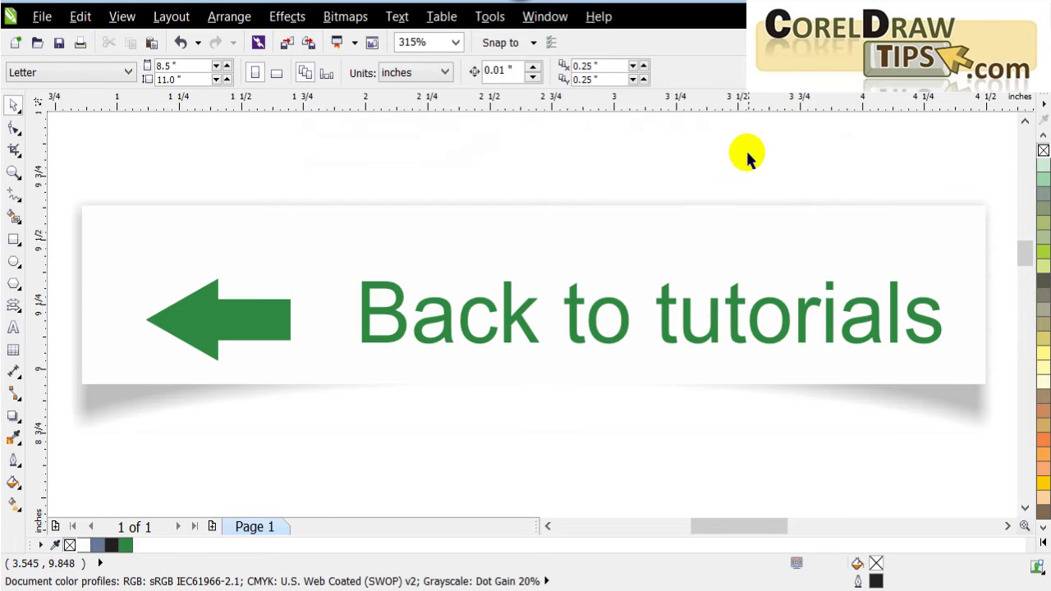
Examine the button's edges and its curved shadow at several magnifications
scroll(747, 156, down, 1)
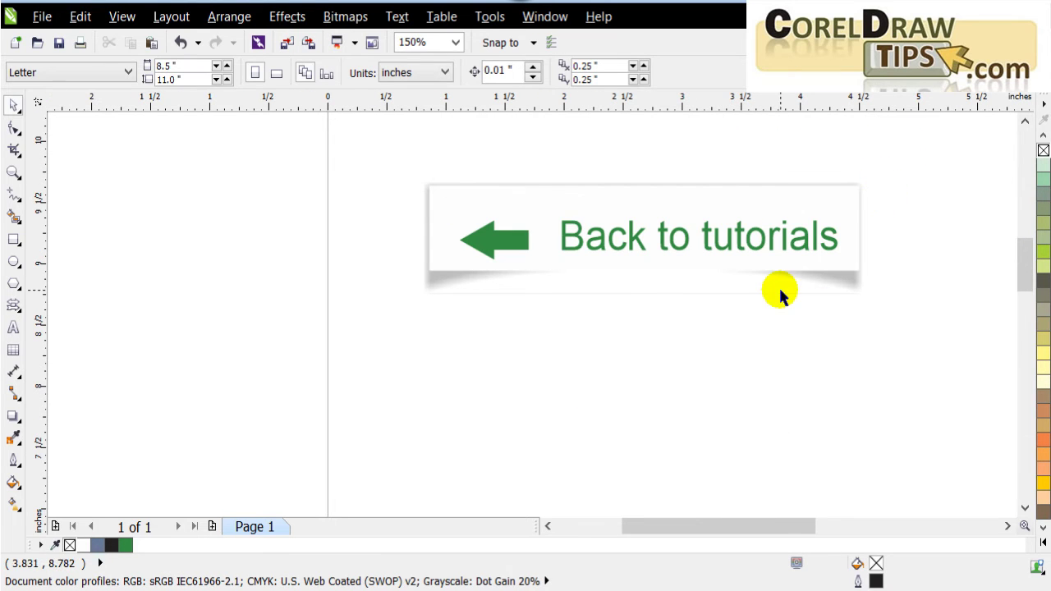
scroll(882, 206, down, 1)
scroll(922, 164, up, 2)
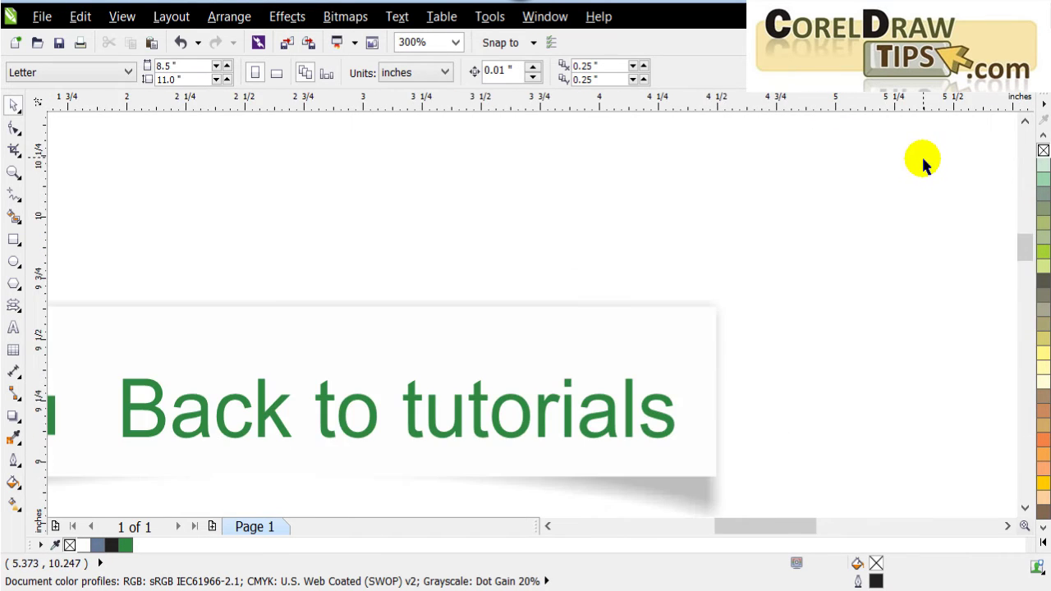
scroll(906, 185, down, 1)
scroll(537, 374, up, 1)
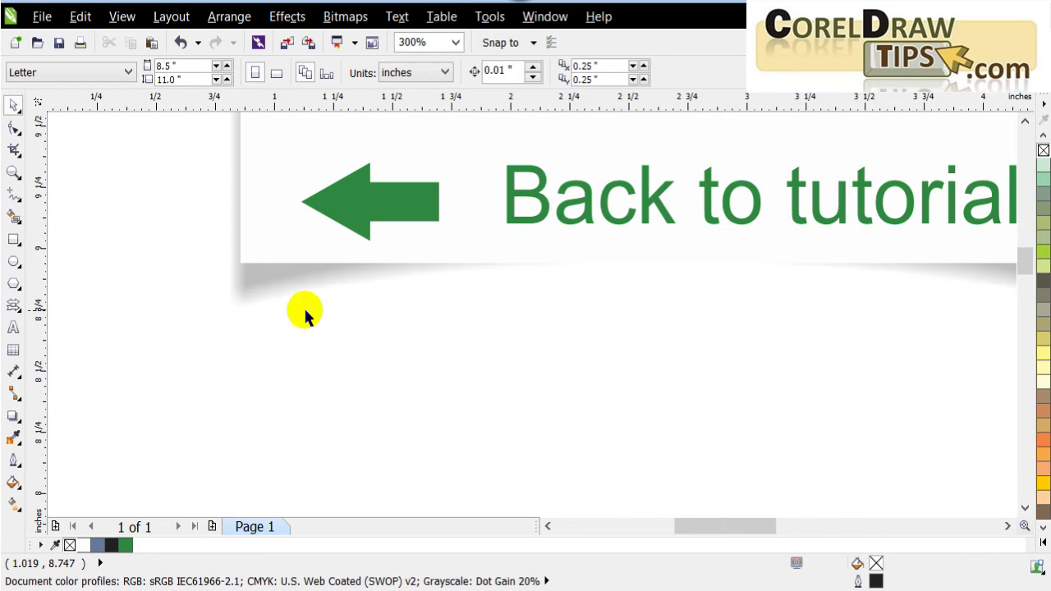
scroll(327, 317, down, 1)
scroll(475, 197, down, 1)
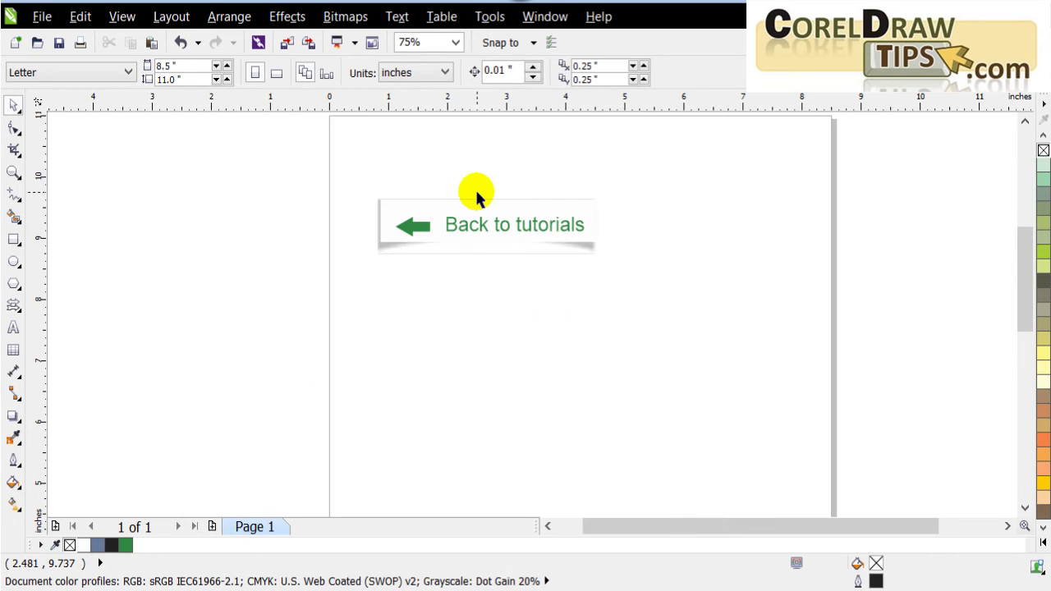
scroll(476, 197, up, 1)
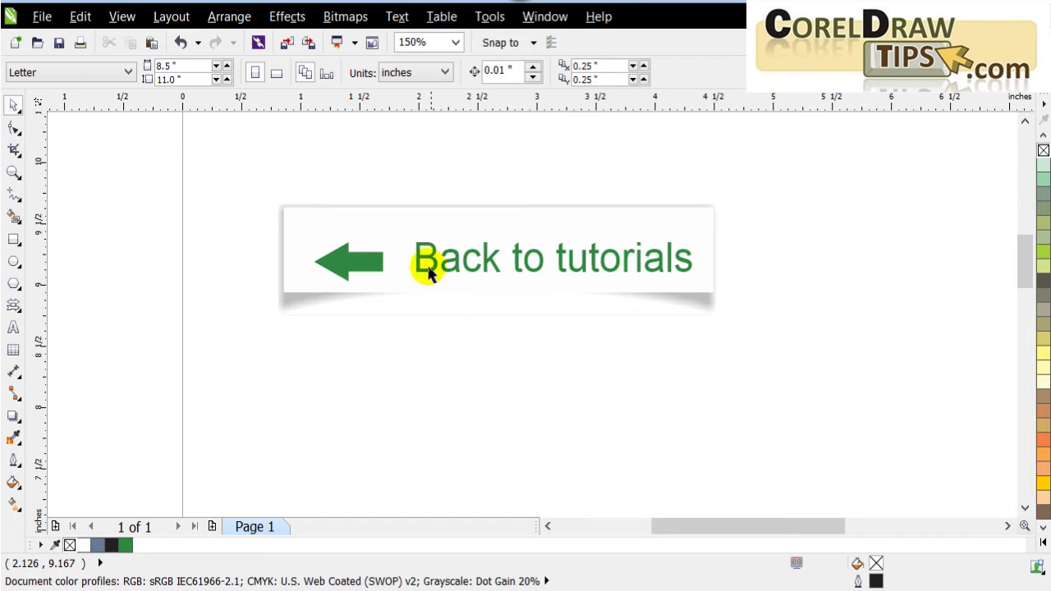
scroll(497, 254, up, 1)
scroll(410, 392, up, 1)
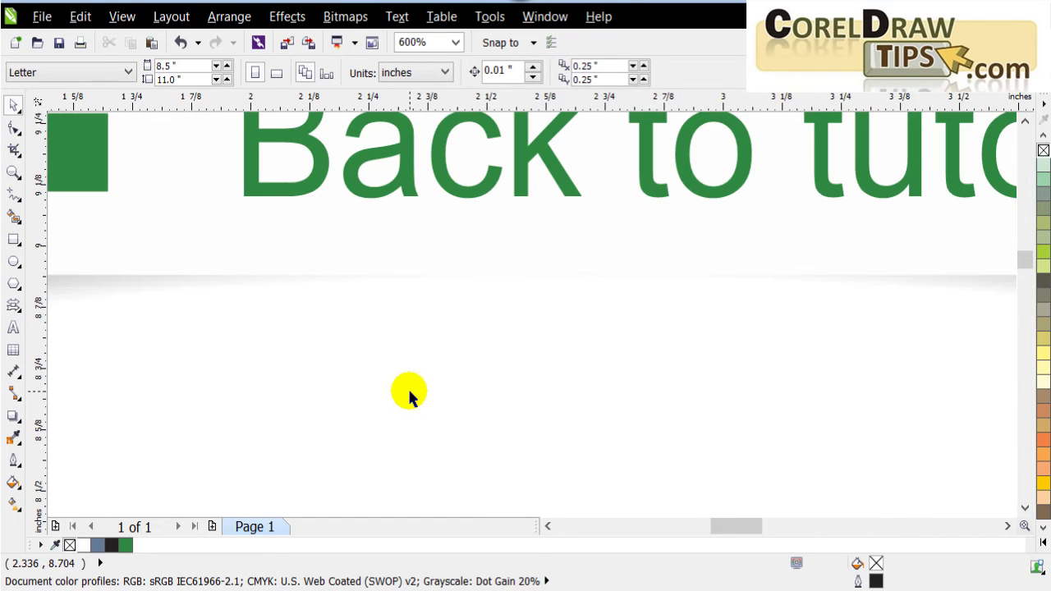
scroll(411, 393, down, 1)
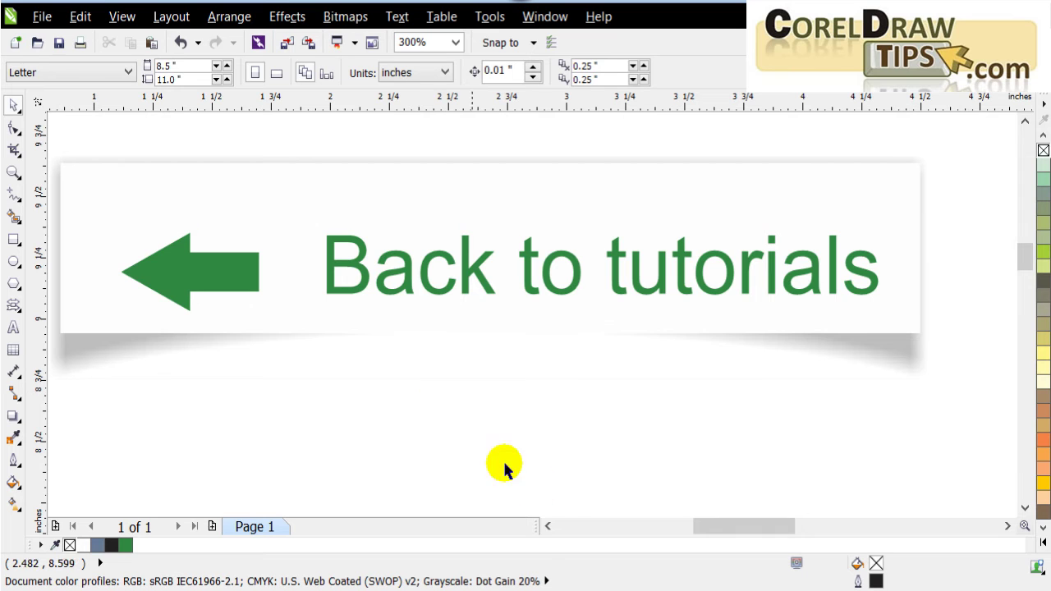
drag(753, 531, 747, 535)
scroll(687, 400, down, 1)
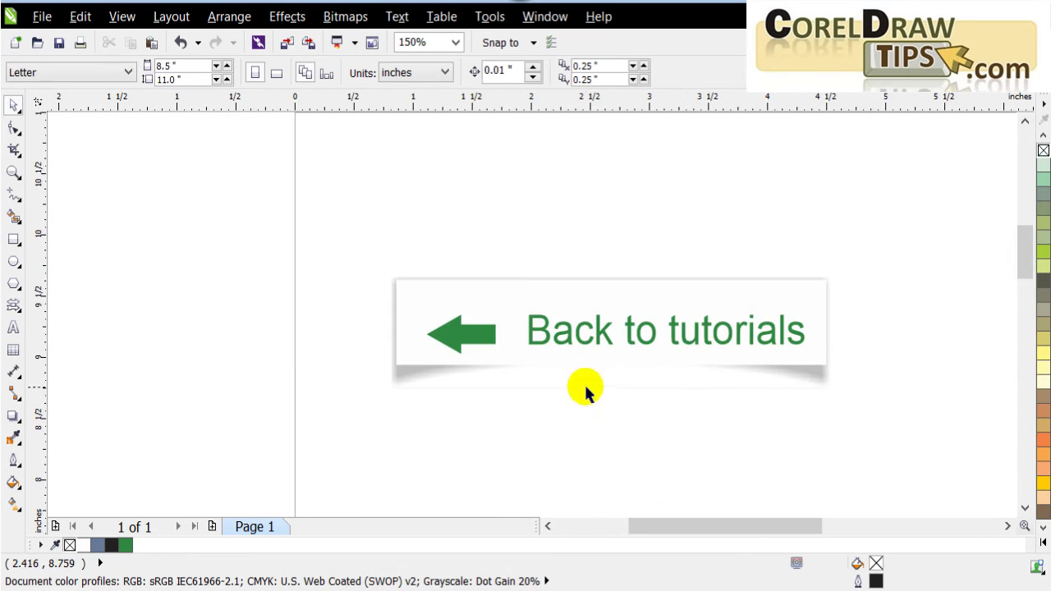
scroll(641, 411, up, 1)
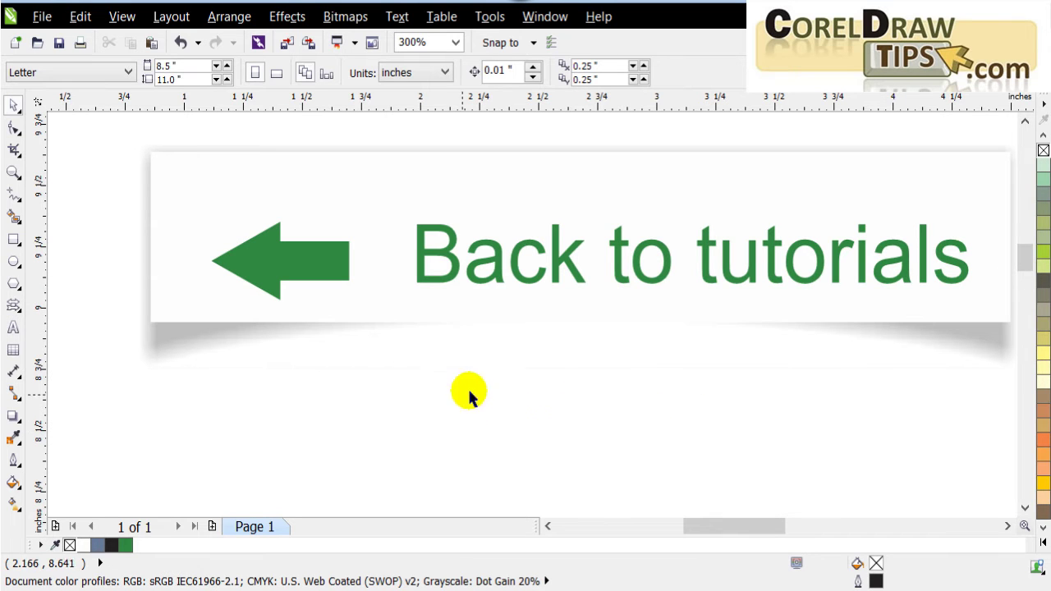
drag(739, 535, 741, 534)
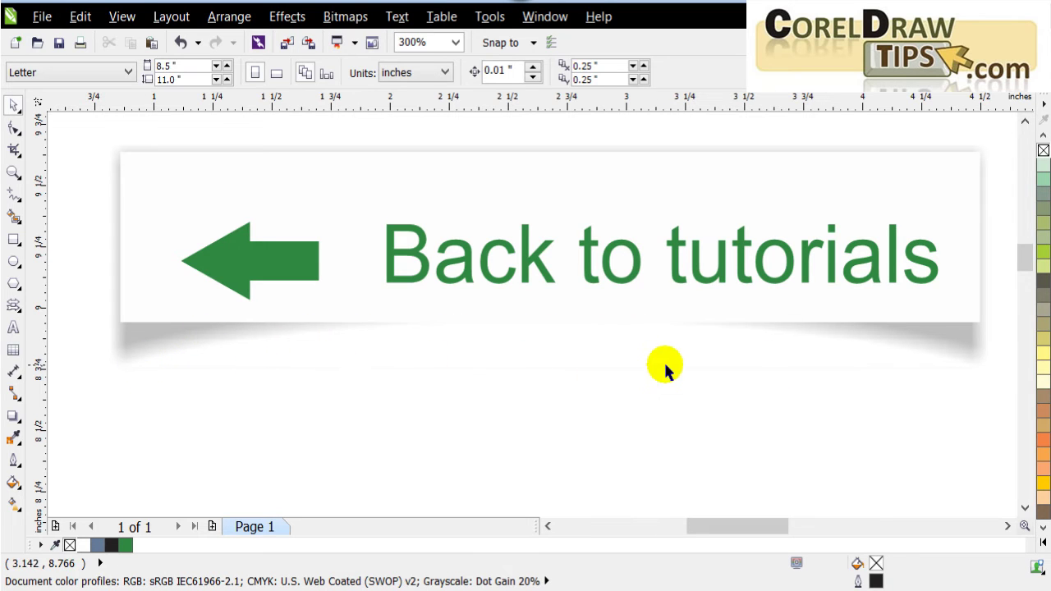
scroll(735, 392, down, 1)
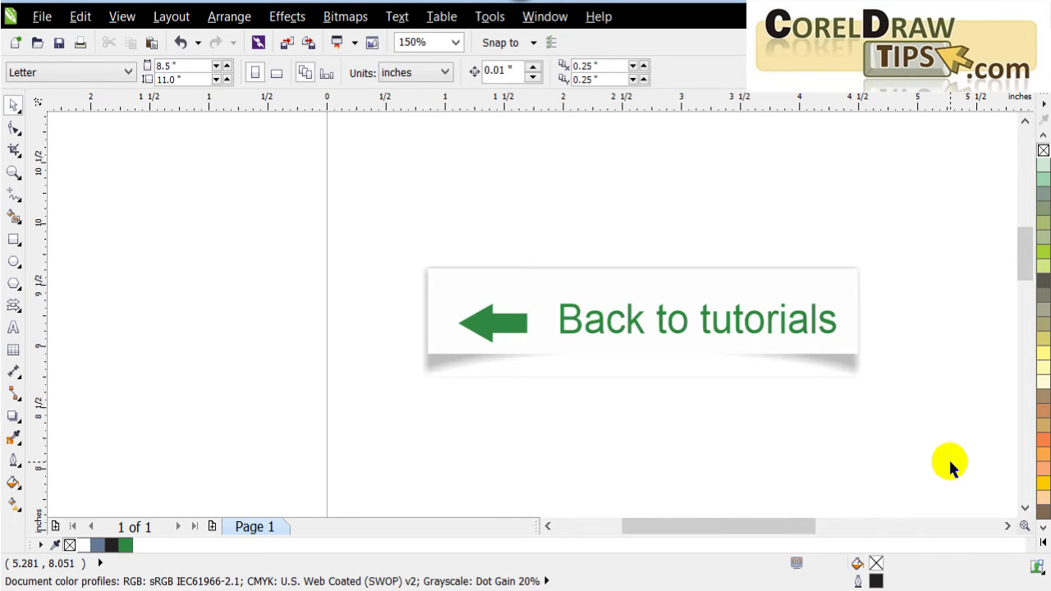
Draw a background rectangle about 6.85 by 4.38 inches over the button and fill it with 40% black
scroll(950, 464, down, 1)
click(1008, 526)
click(1007, 526)
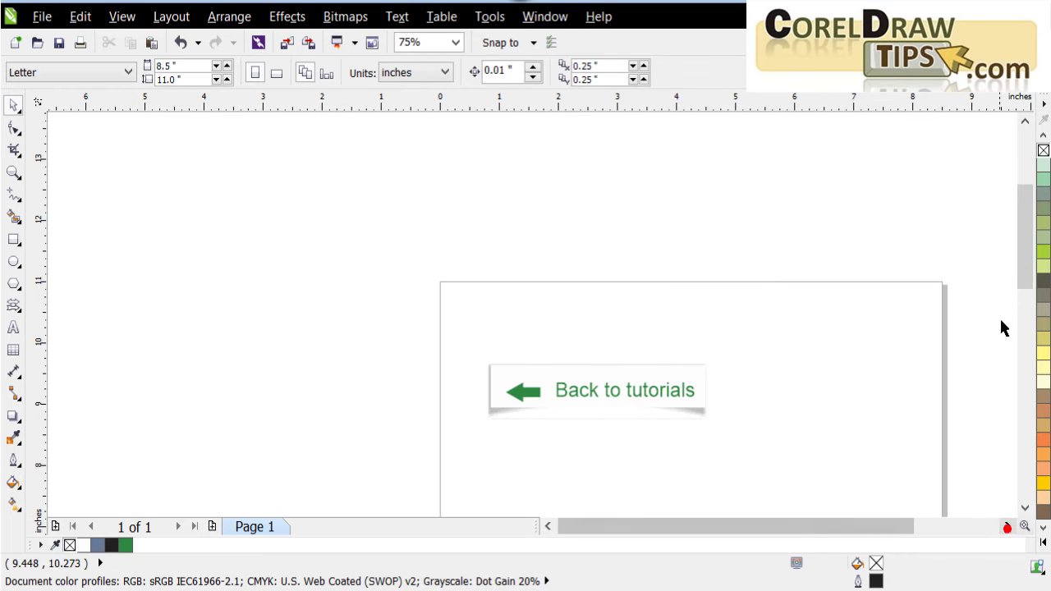
drag(1026, 266, 1026, 296)
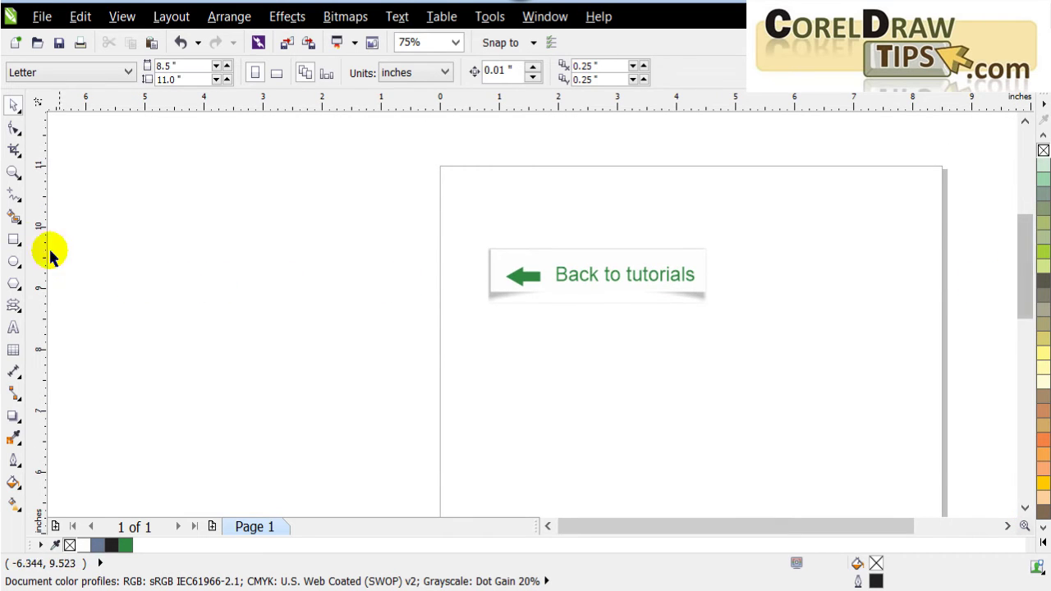
click(13, 239)
drag(445, 177, 850, 446)
click(1039, 140)
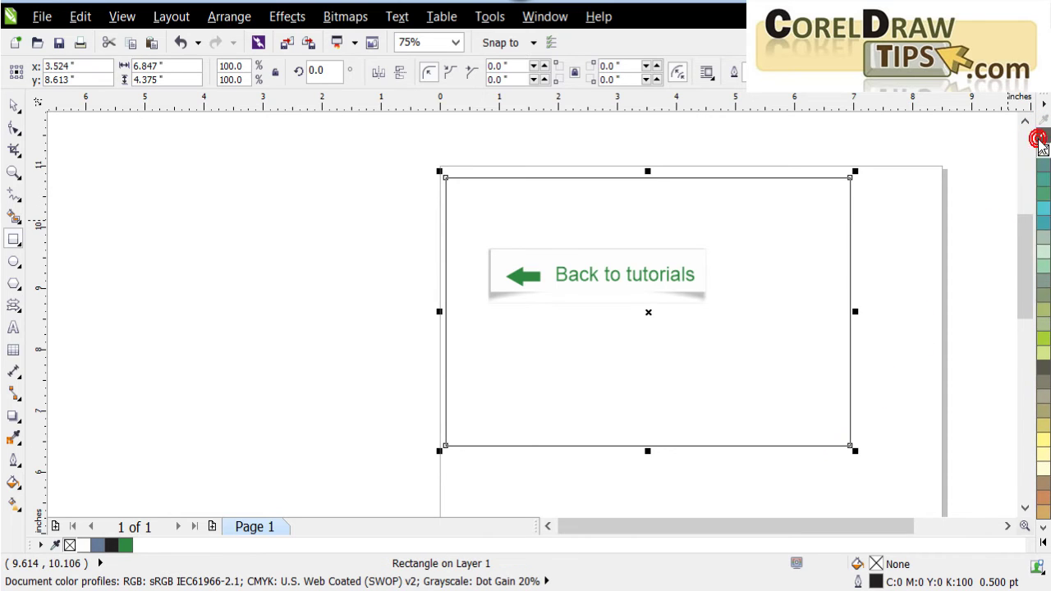
drag(1041, 142, 1040, 134)
click(1043, 222)
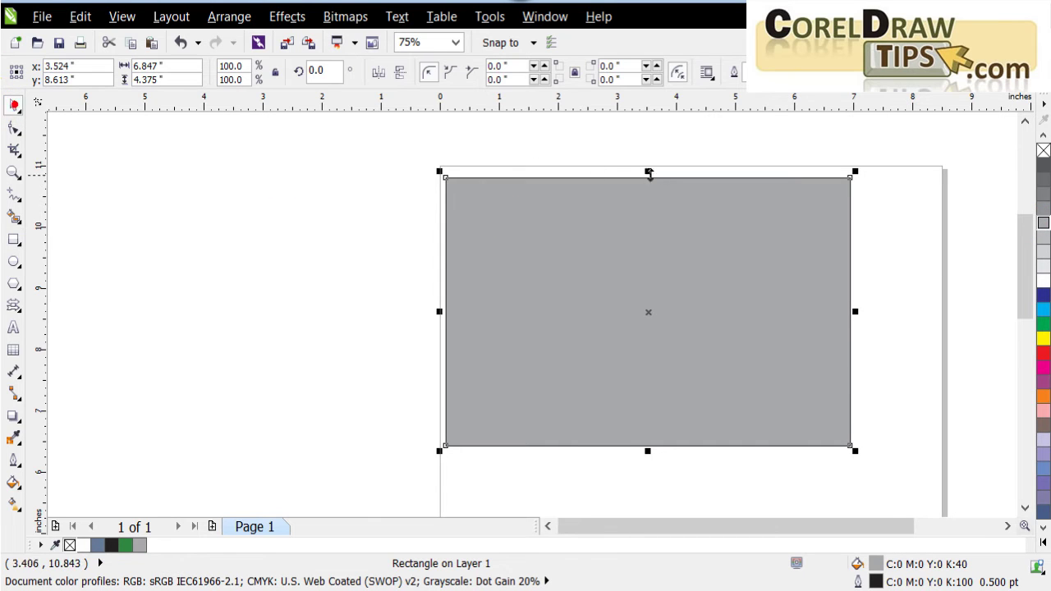
Send the gray background rectangle to the back of the page, behind the button, and deselect it
scroll(649, 172, up, 1)
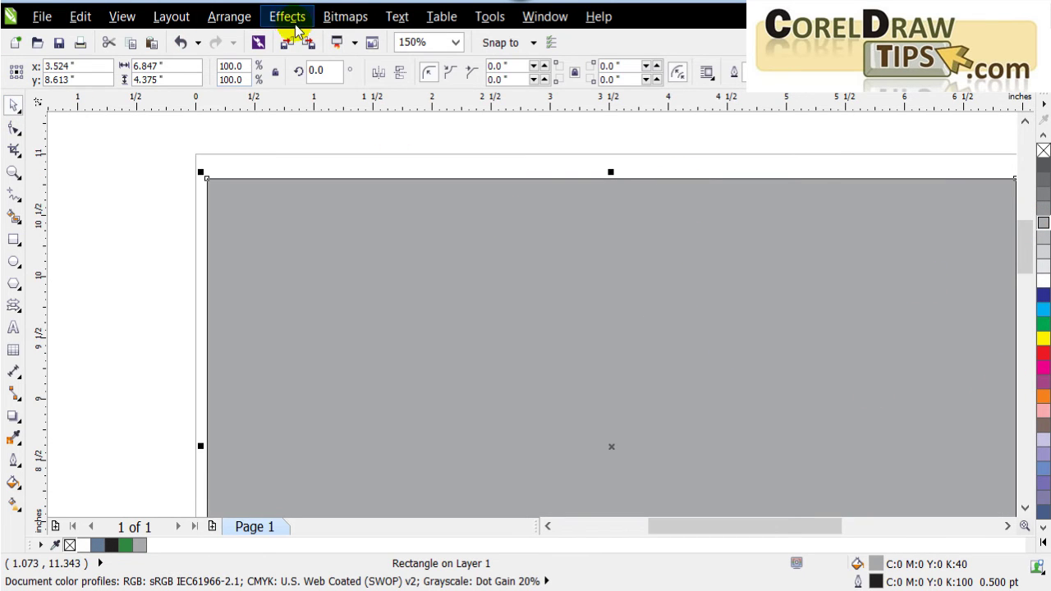
click(229, 16)
mouse_move(287, 115)
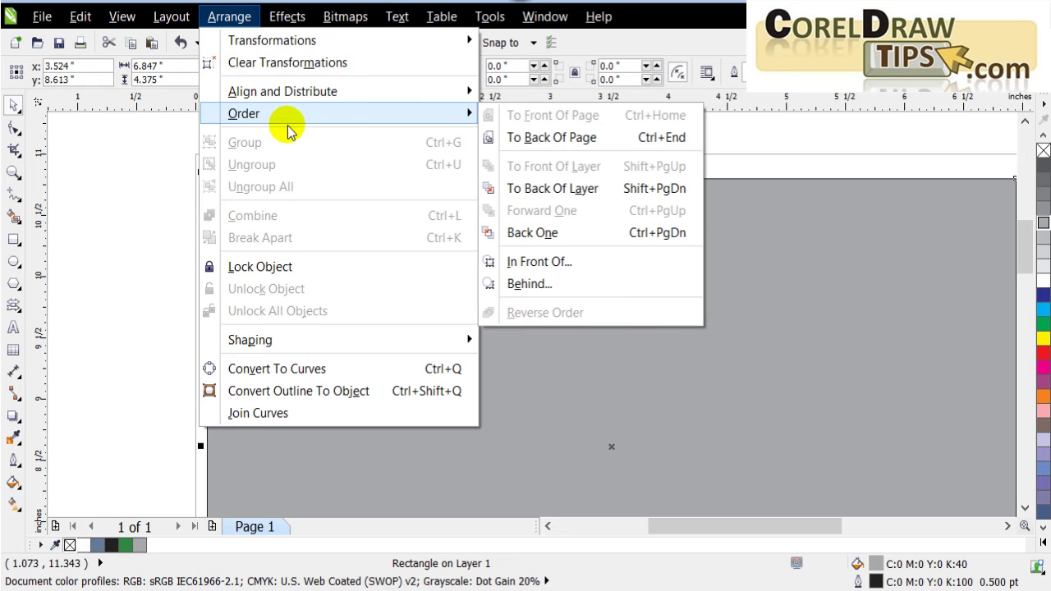
click(628, 146)
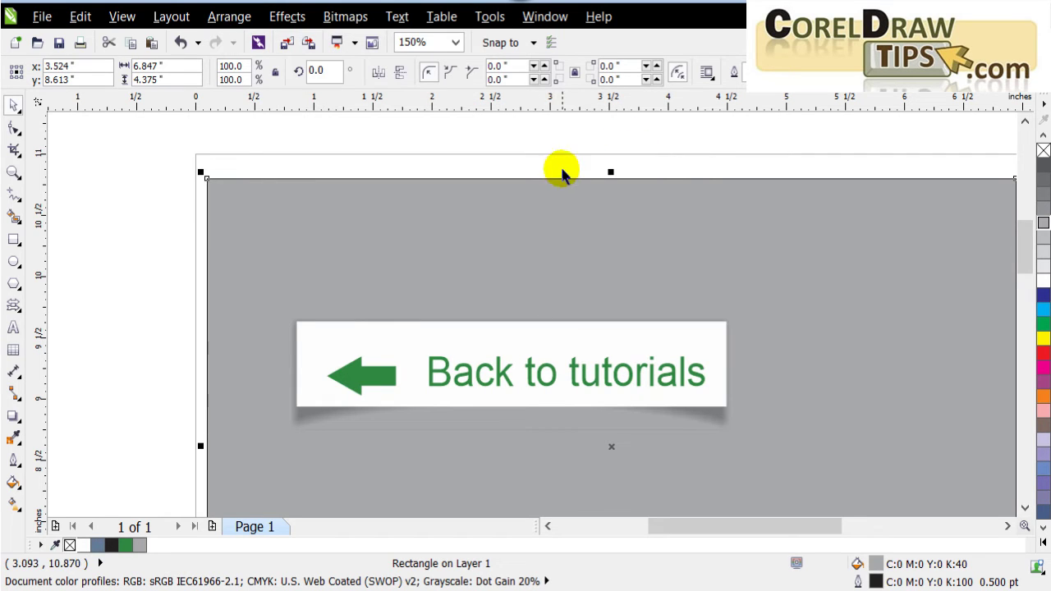
click(571, 140)
Change the fill of the button's white rectangle to 10% black
scroll(551, 215, down, 1)
scroll(528, 310, up, 1)
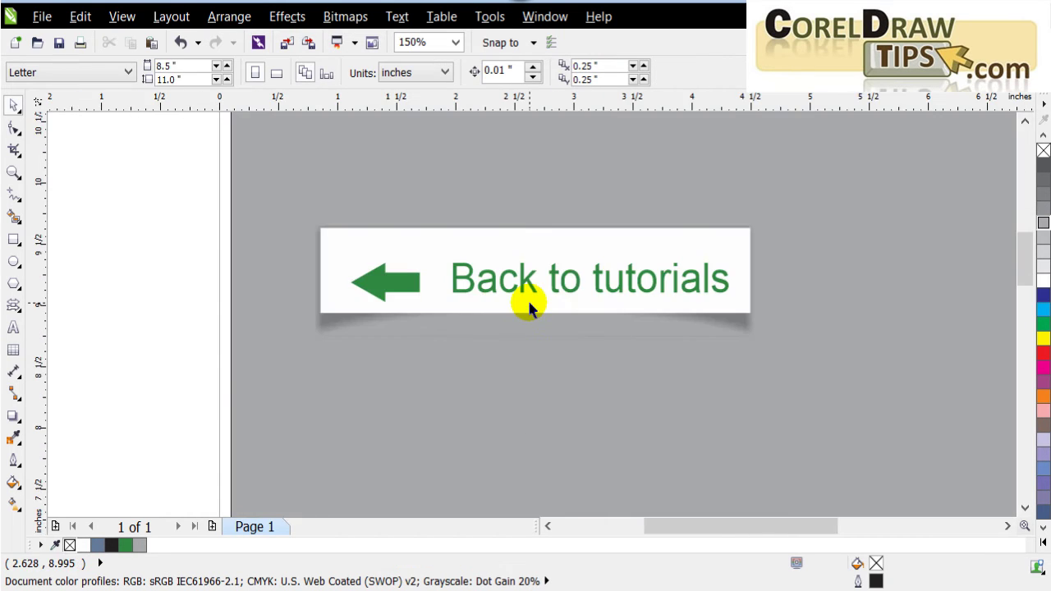
click(526, 236)
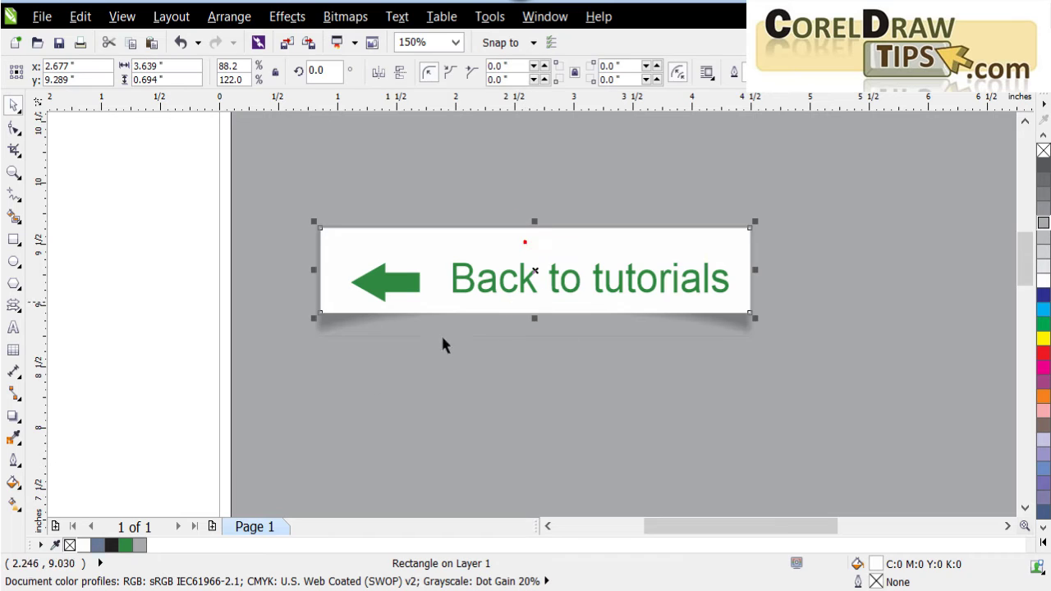
click(1042, 251)
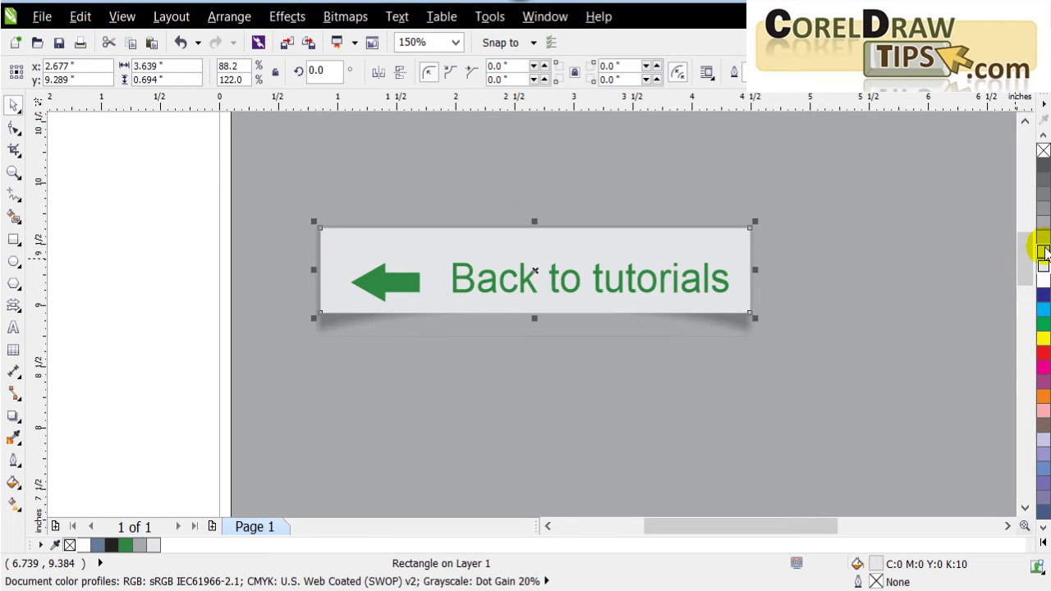
click(813, 253)
Move the "Back to tutorials" text and the green arrow together slightly up and to the left on the button
click(559, 288)
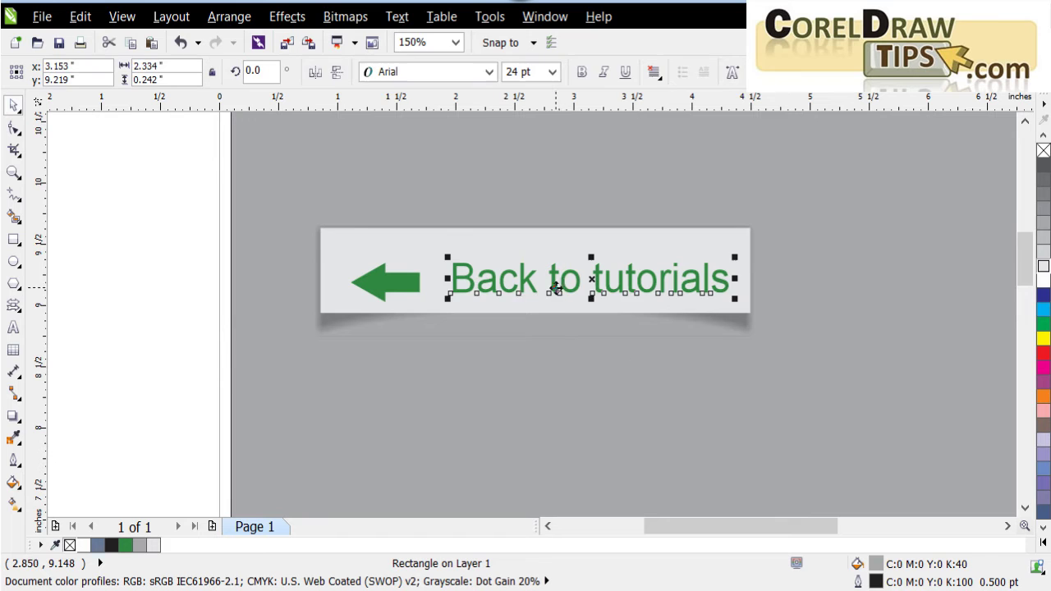
shift+click(393, 286)
drag(393, 284, 380, 275)
click(111, 298)
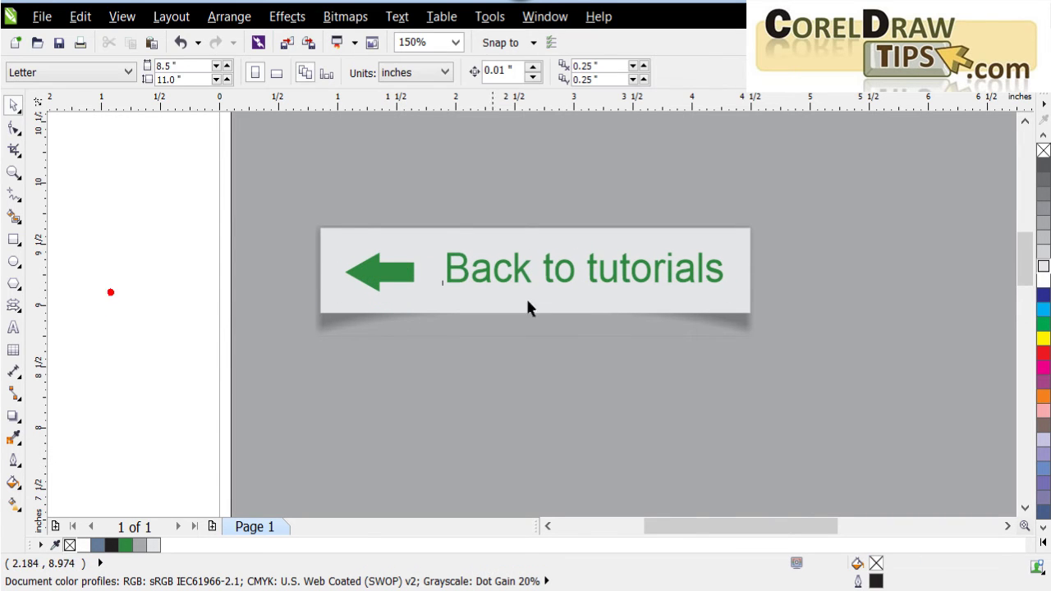
Switch the drawing's view mode to Pixels to preview the button as it would look on the web
scroll(629, 270, up, 2)
scroll(629, 270, down, 2)
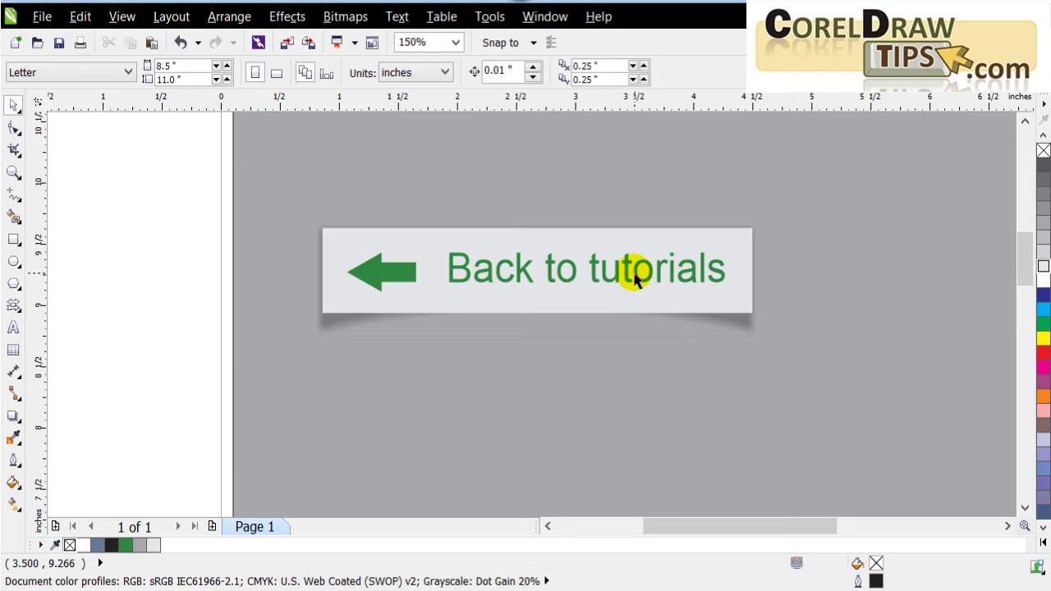
click(119, 16)
click(145, 153)
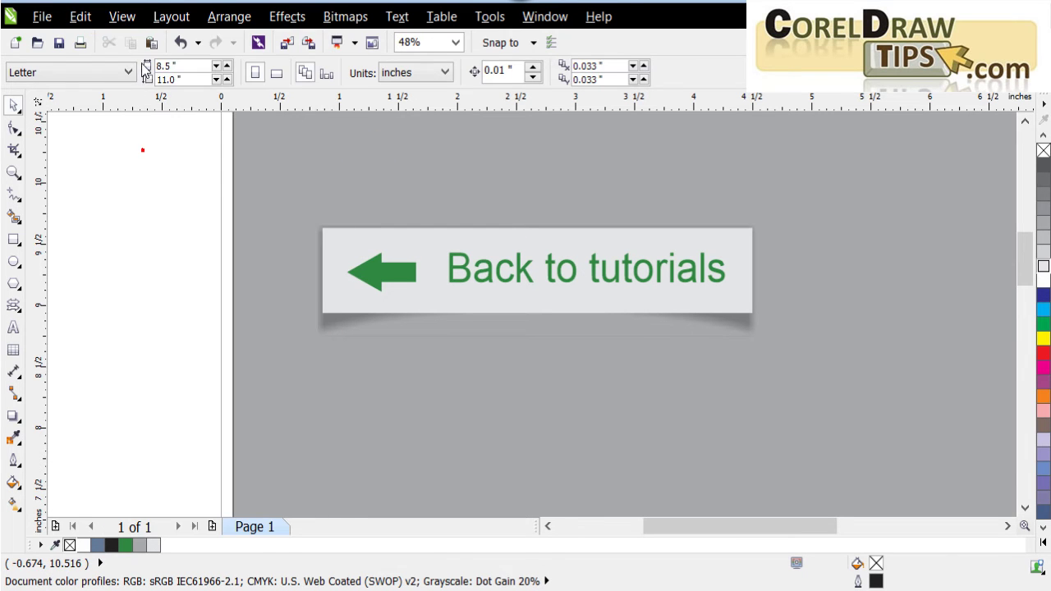
Switch the drawing out of Pixels view mode and inspect the button with its curved shadow up close
click(123, 17)
click(156, 131)
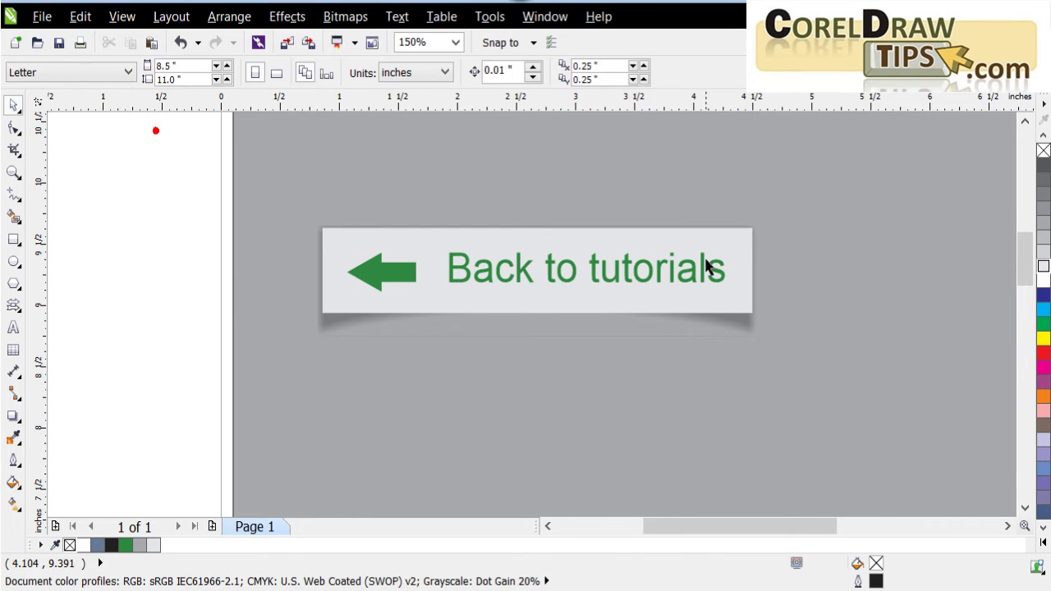
click(13, 173)
drag(854, 394, 855, 393)
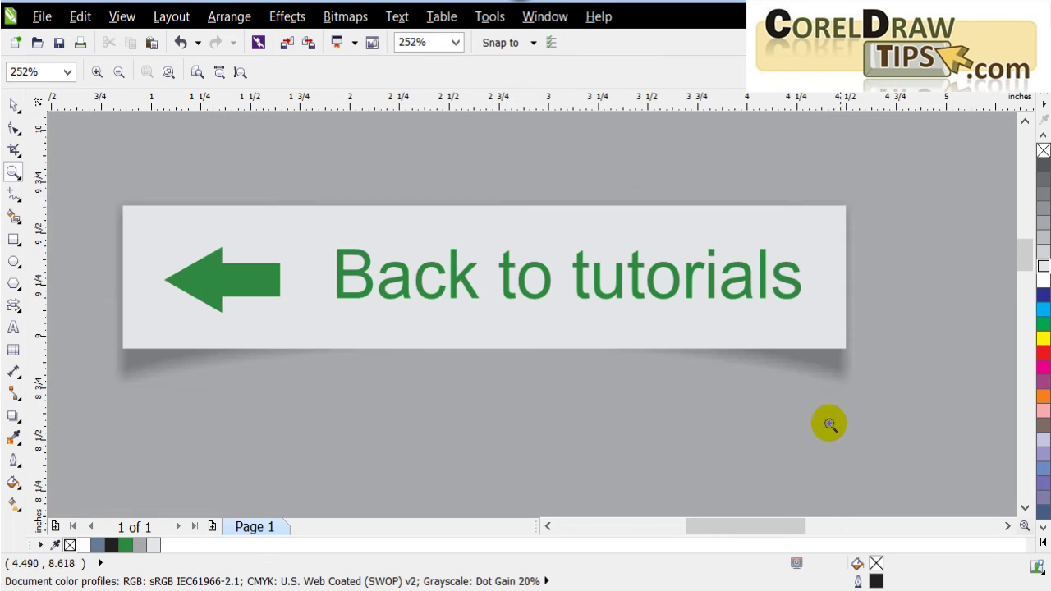
click(13, 105)
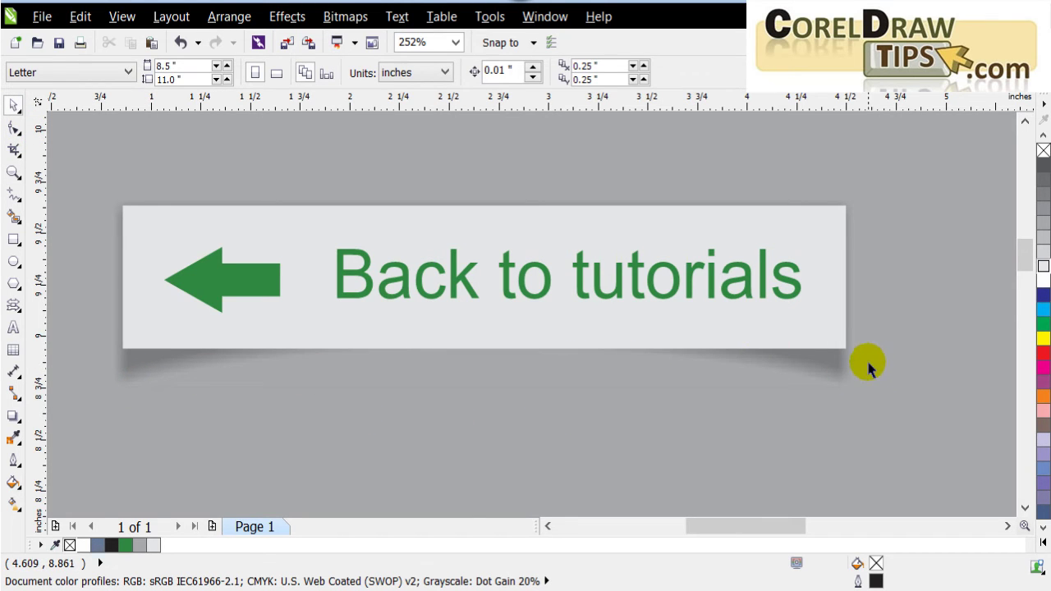
Draw a right-pointing arrow shape with a notched tail, about 2.2 by 1.39 inches, on the gray background below the button
scroll(836, 376, down, 2)
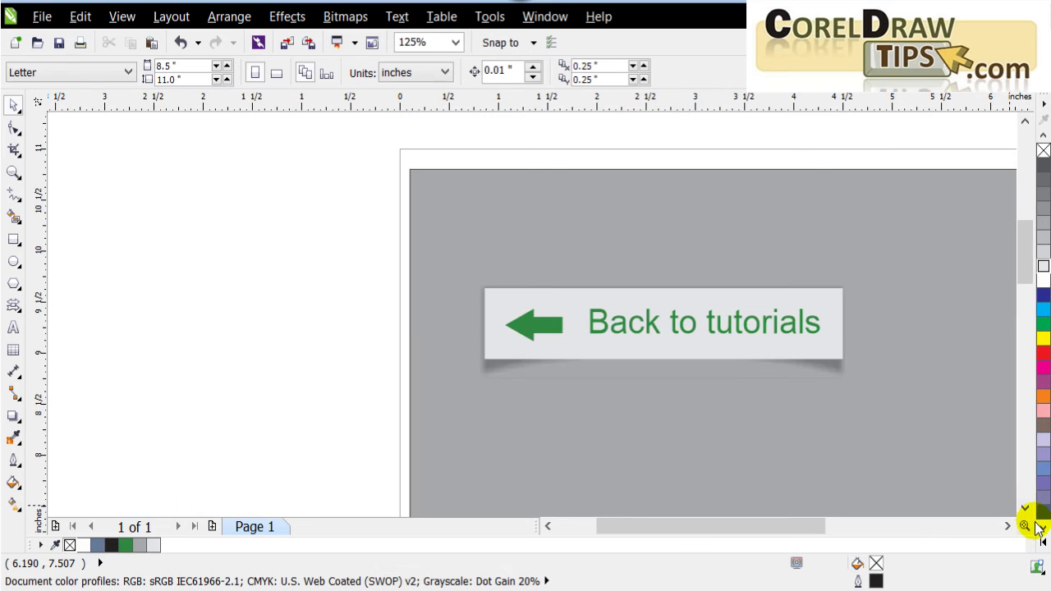
click(1025, 511)
click(1008, 525)
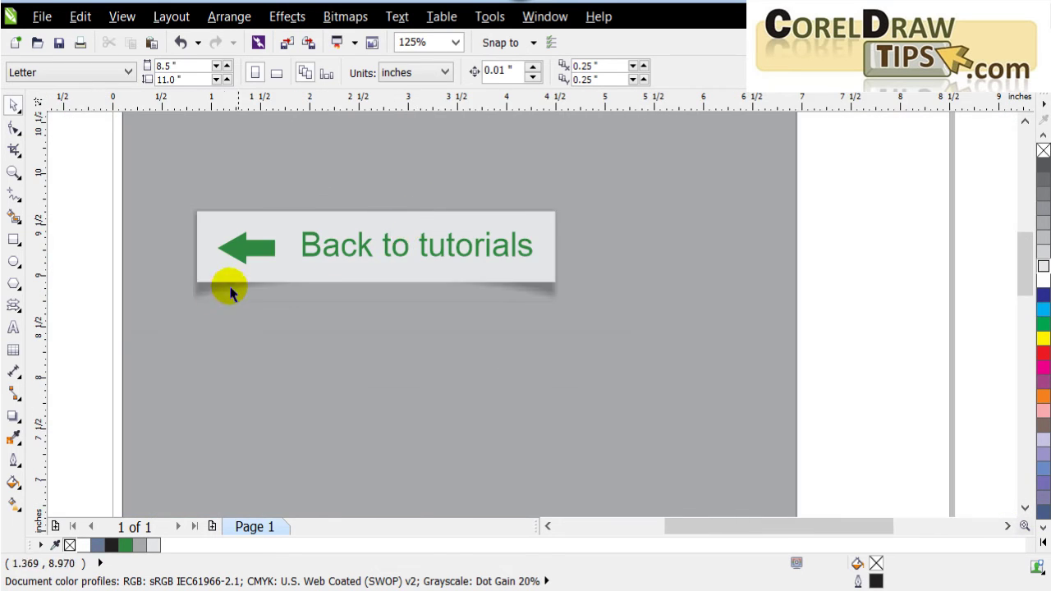
click(14, 307)
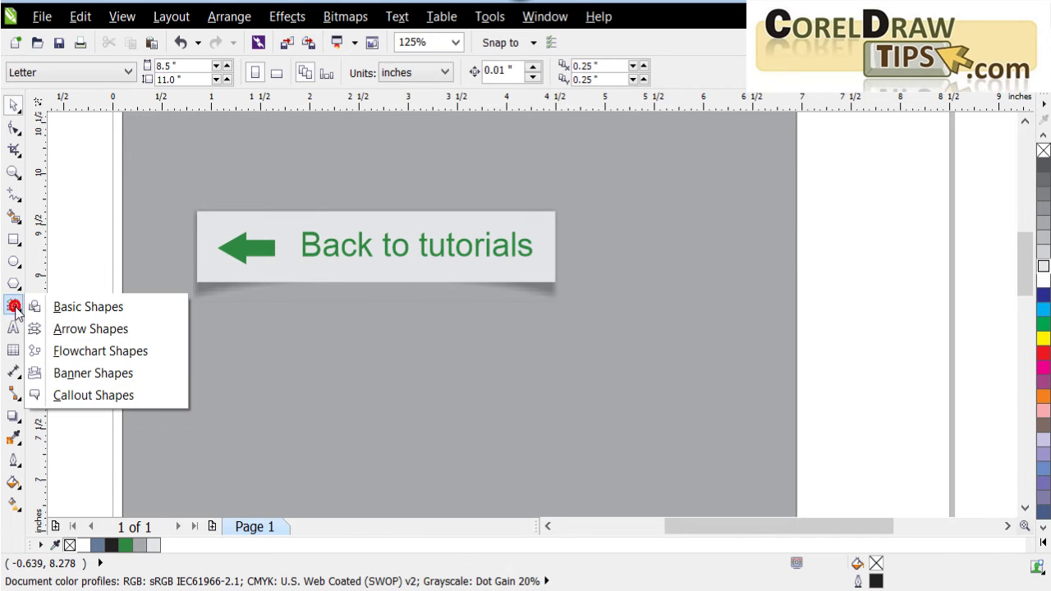
click(65, 331)
click(428, 73)
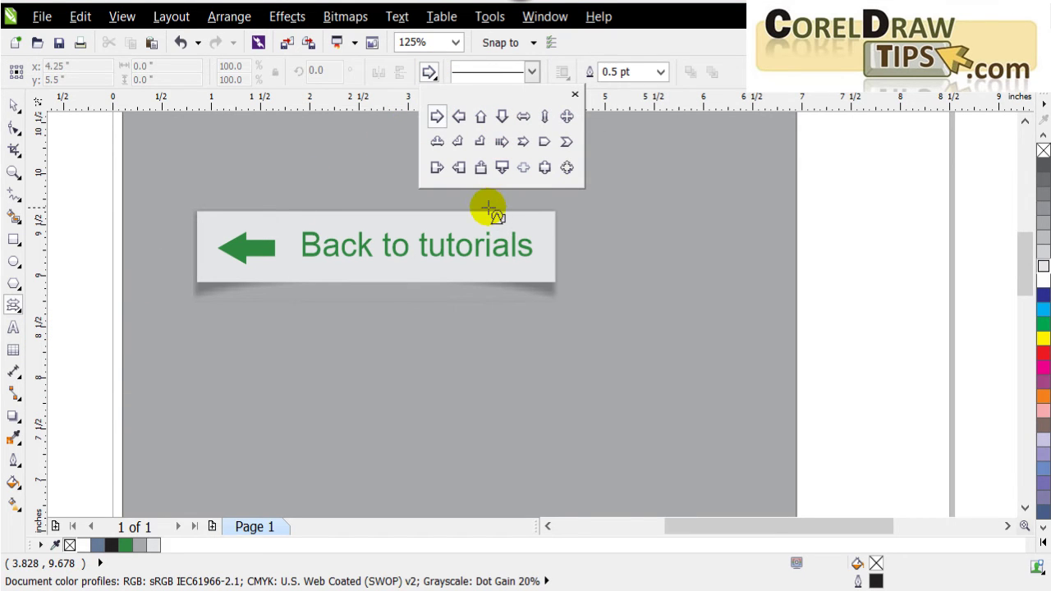
click(523, 143)
drag(306, 350, 525, 496)
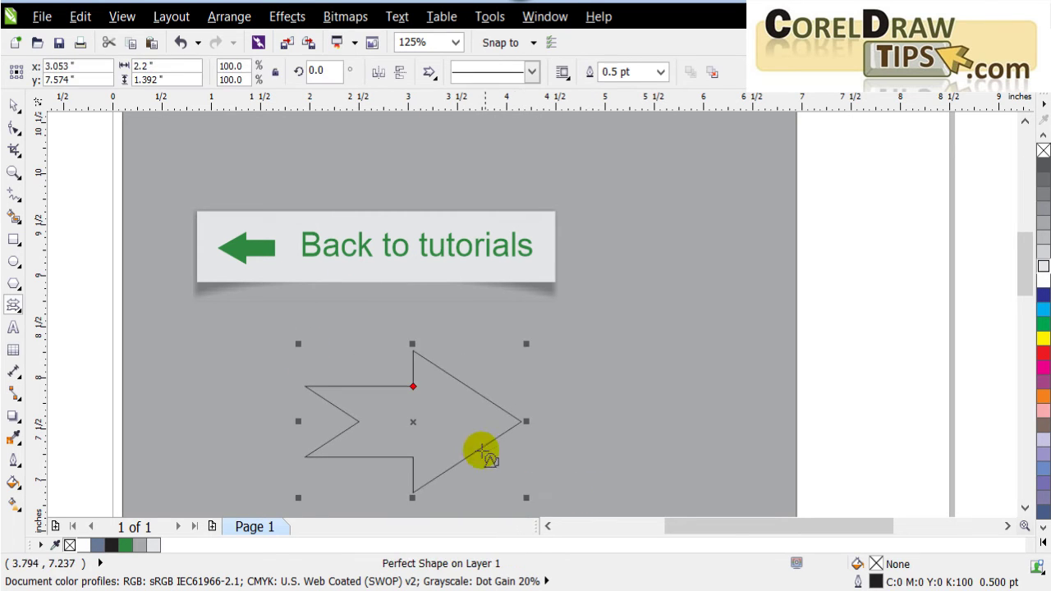
drag(415, 424, 401, 393)
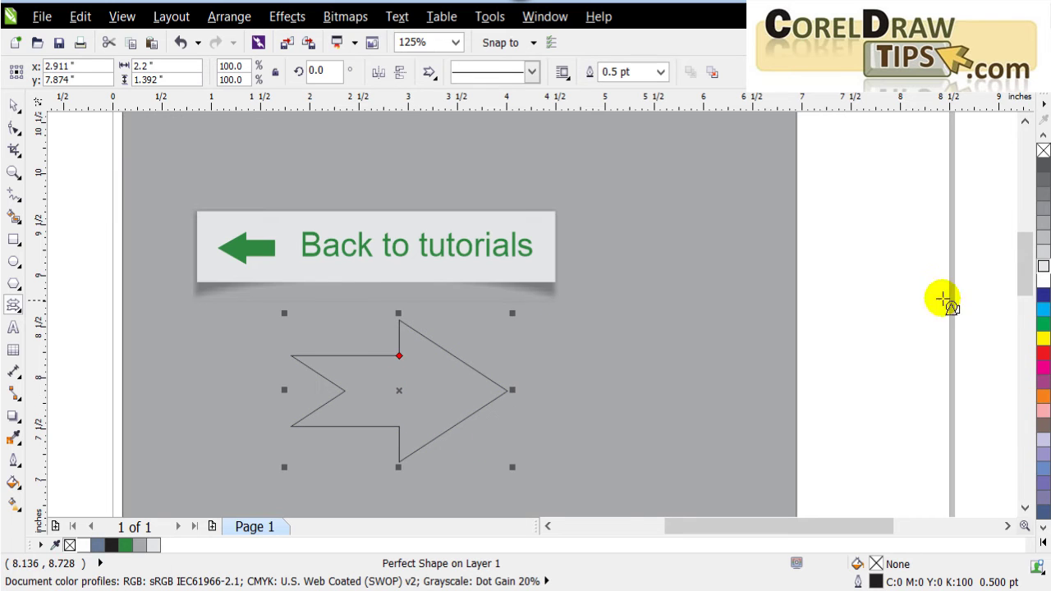
Fill the notched arrow with 10% black without an outline and move it slightly up and to the right
click(1044, 271)
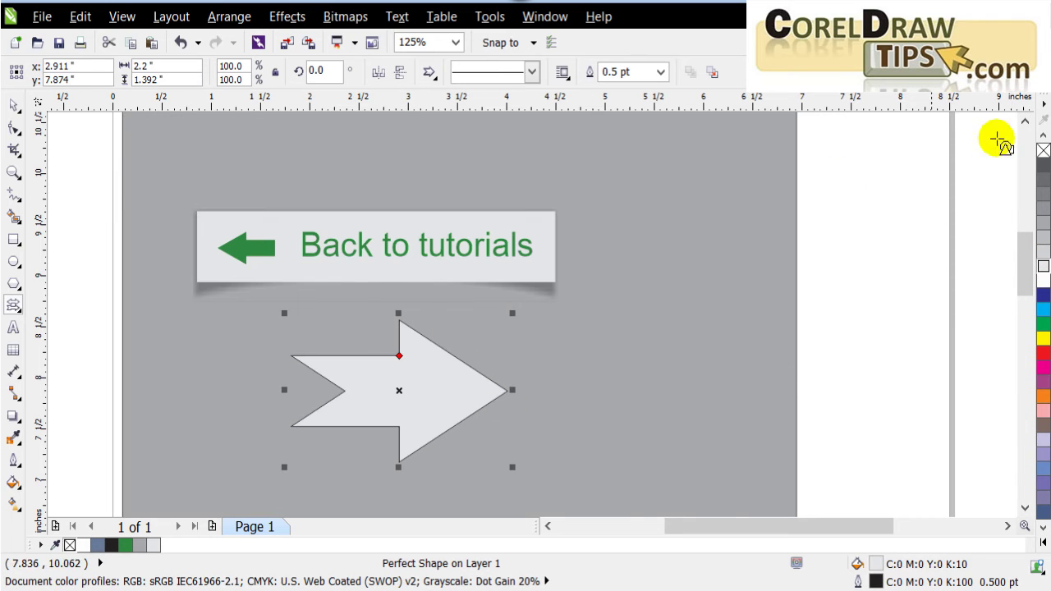
right_click(1042, 151)
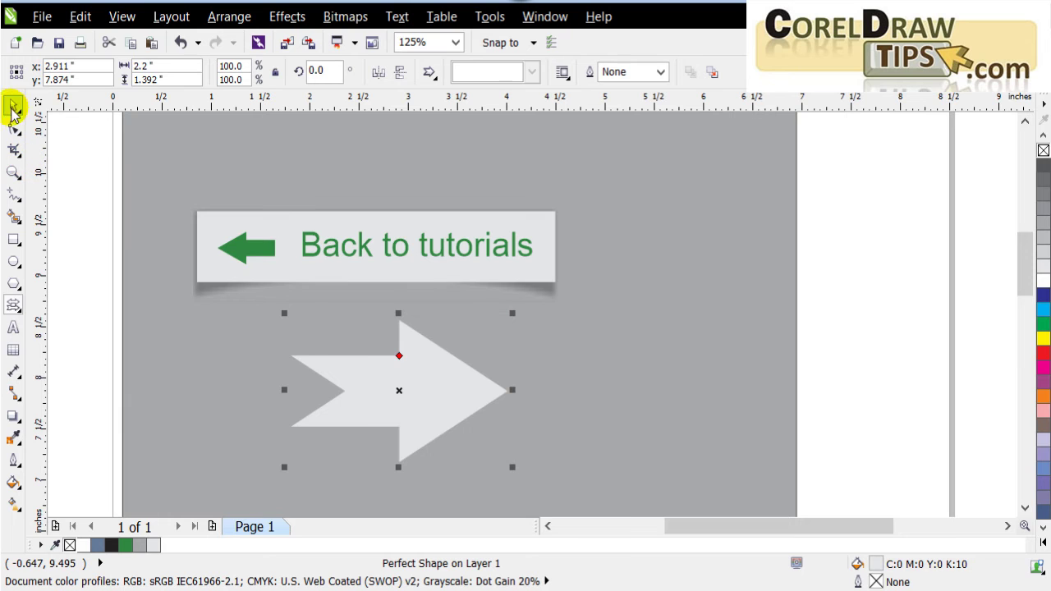
scroll(420, 424, up, 1)
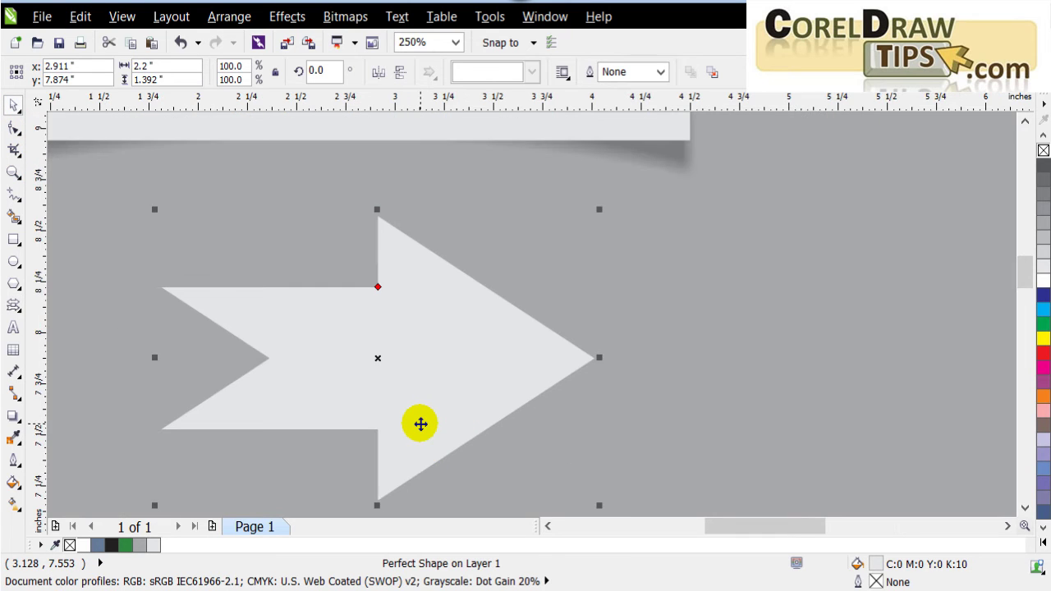
drag(418, 423, 479, 387)
scroll(479, 386, down, 1)
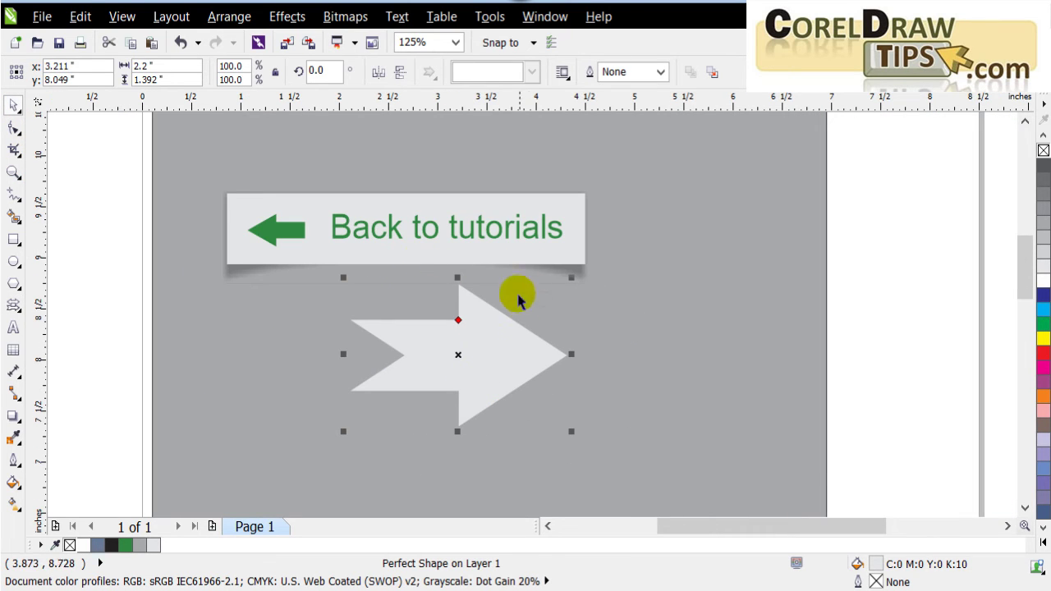
click(895, 309)
click(459, 389)
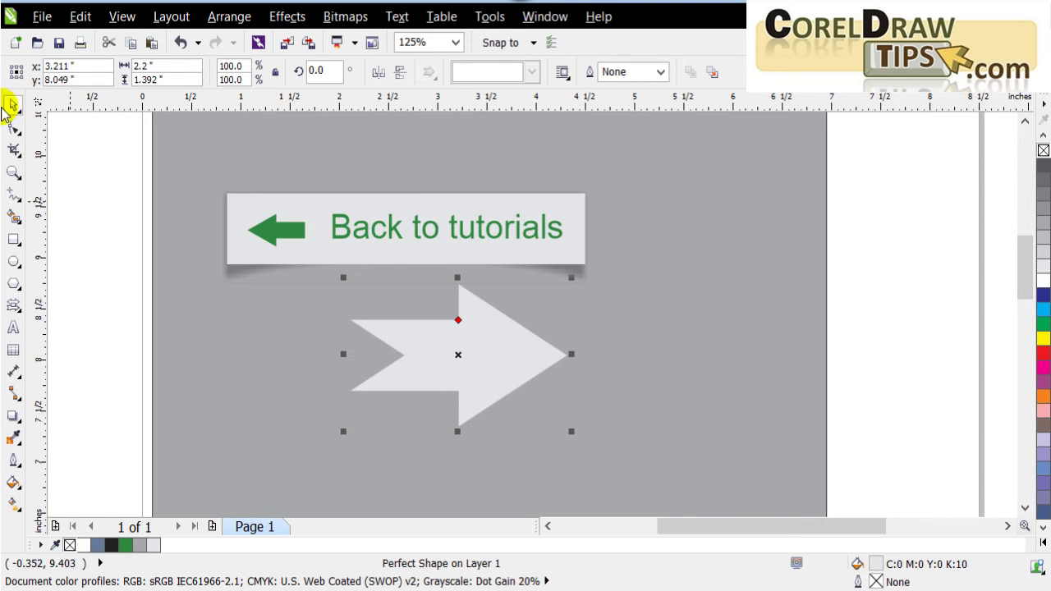
Reshape the notched arrow with the Shape tool by shifting its control node toward the tip, making the arrowhead shorter
scroll(463, 326, up, 2)
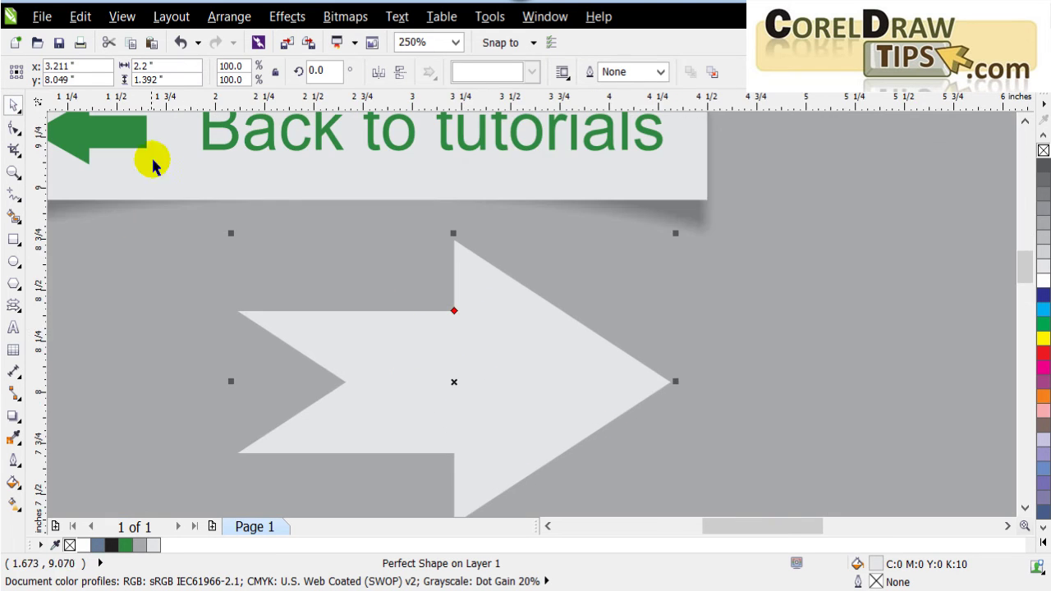
click(1025, 507)
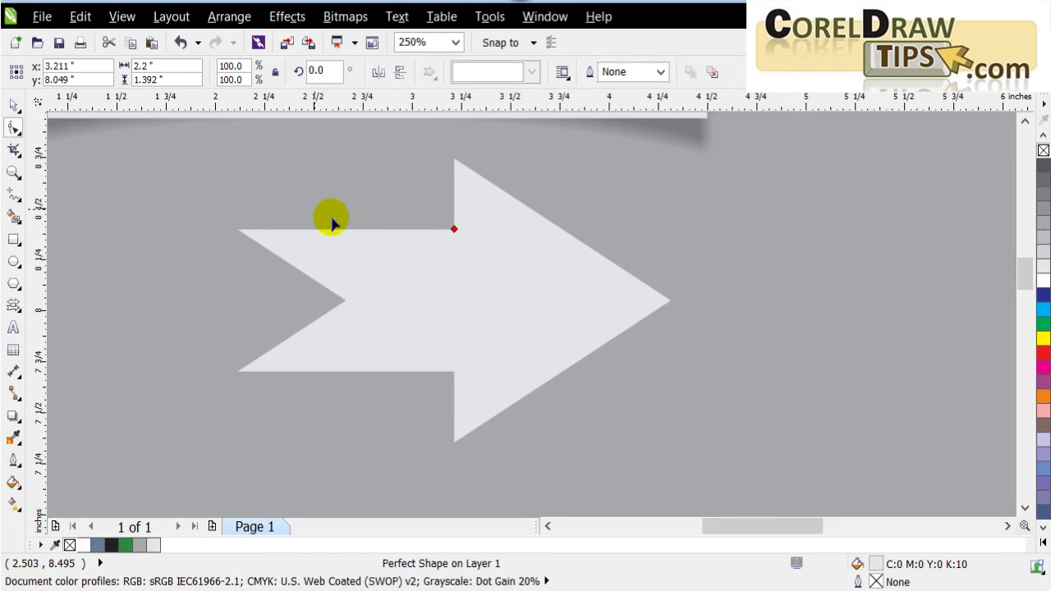
click(14, 129)
drag(456, 231, 490, 231)
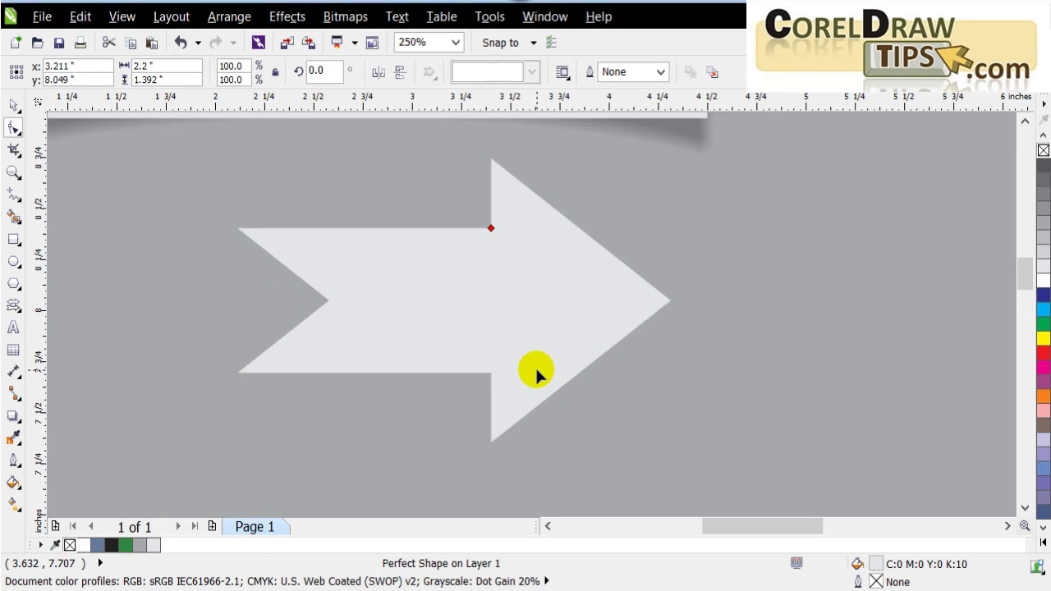
scroll(534, 366, down, 2)
Mirror the notched arrow horizontally so it points left, and position it just beneath the button
click(16, 108)
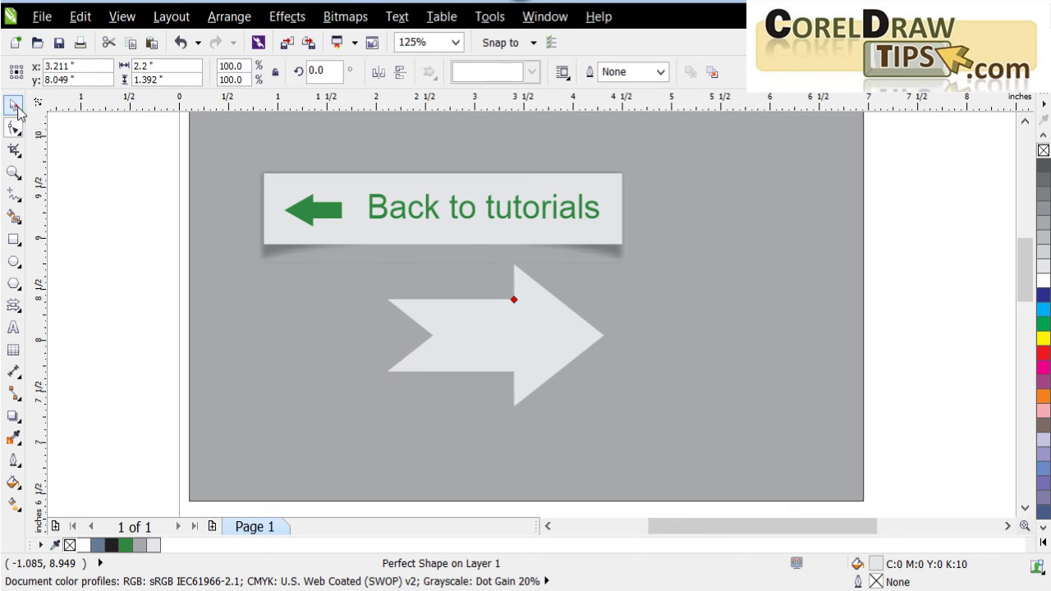
click(525, 317)
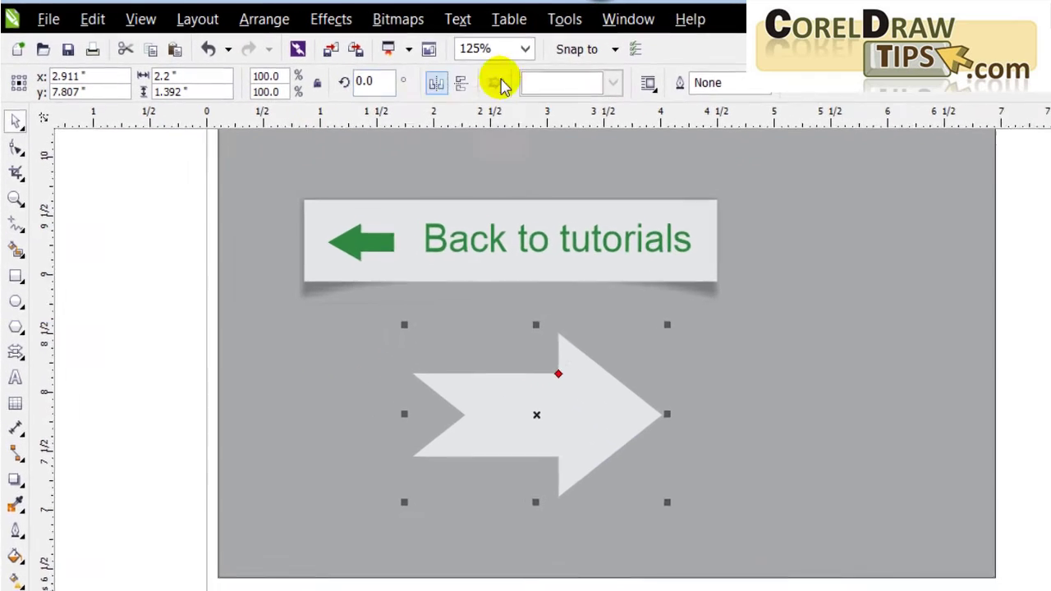
click(501, 98)
scroll(575, 498, up, 2)
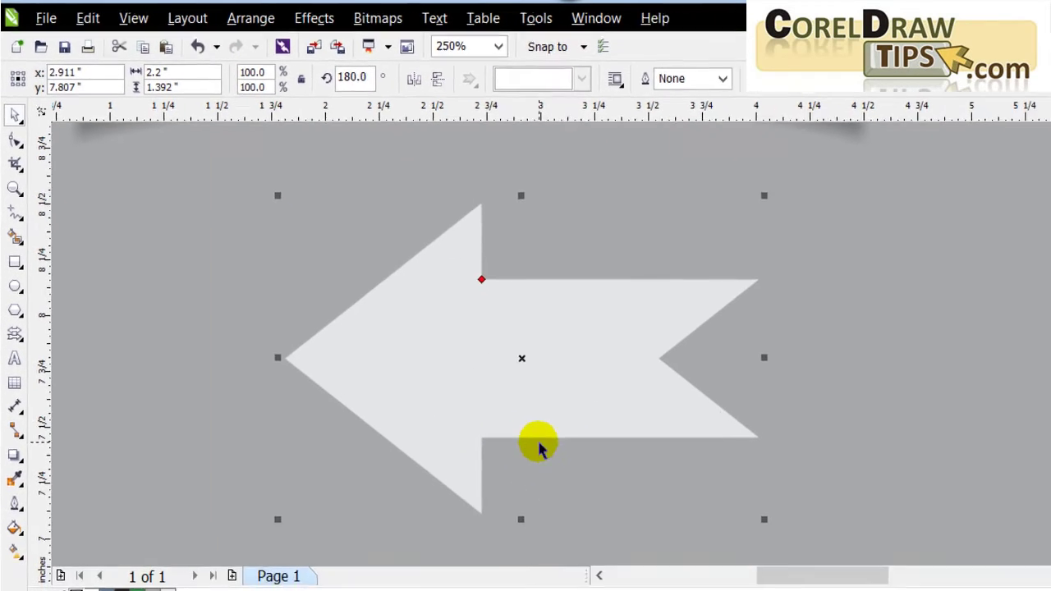
mouse_move(531, 386)
mouse_down()
mouse_move(530, 361)
mouse_move(528, 377)
mouse_up()
scroll(605, 465, down, 2)
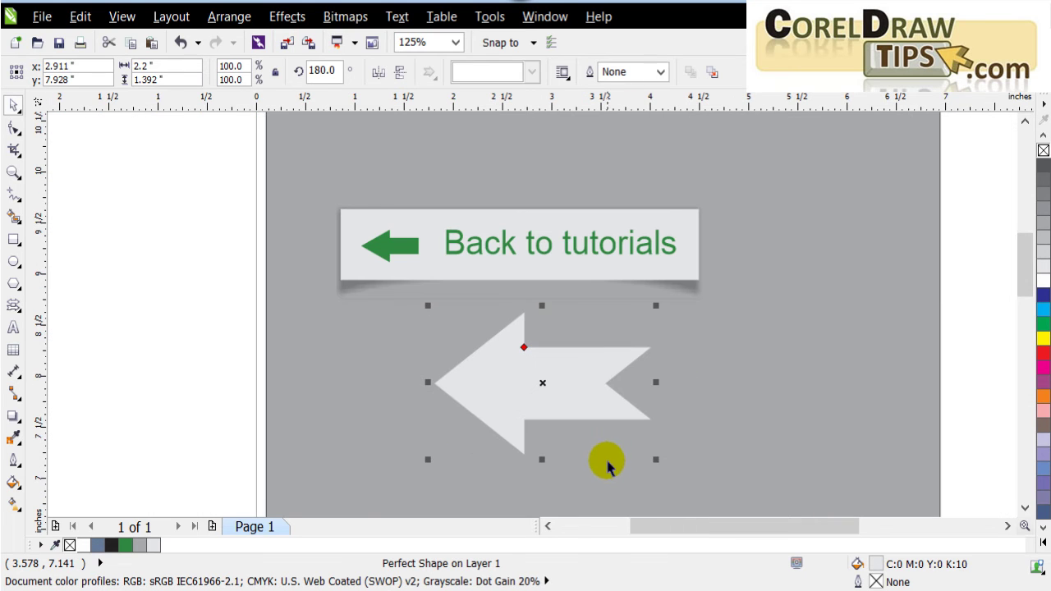
Duplicate the left-pointing arrow and place the copy directly below the original
click(1025, 509)
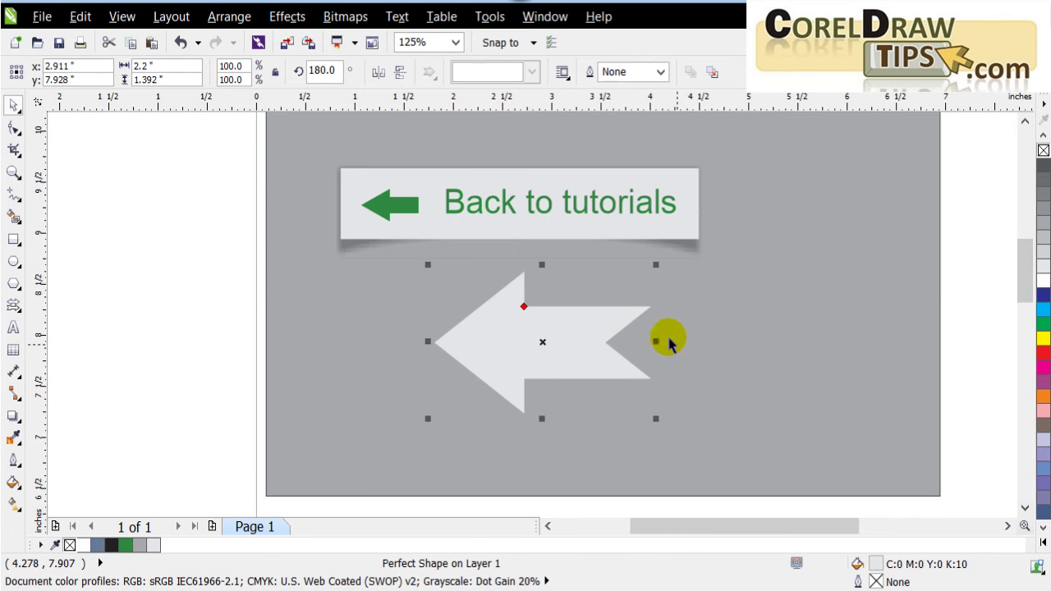
key(plus)
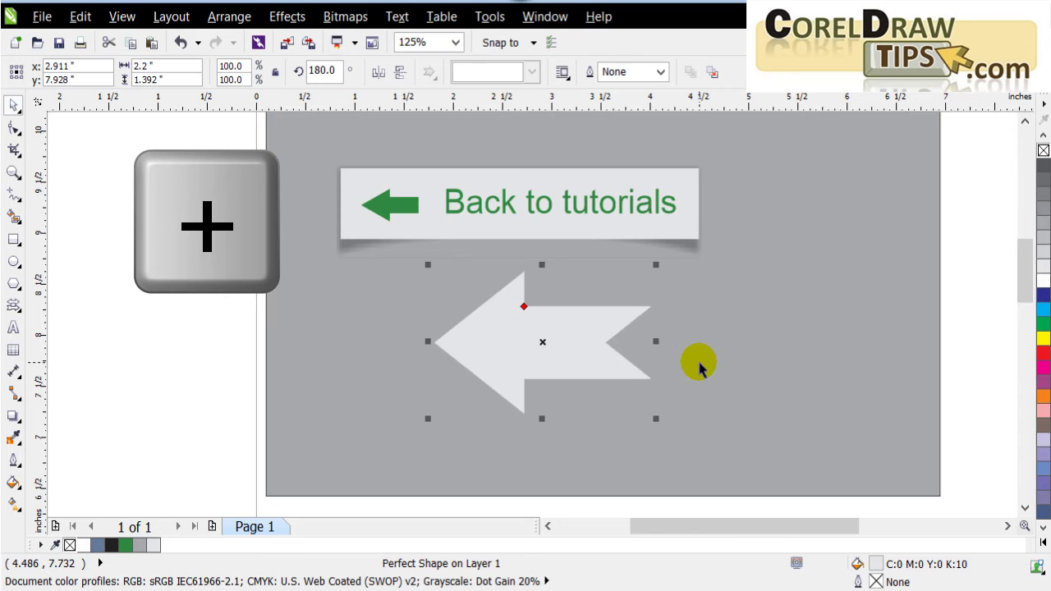
drag(543, 360, 547, 487)
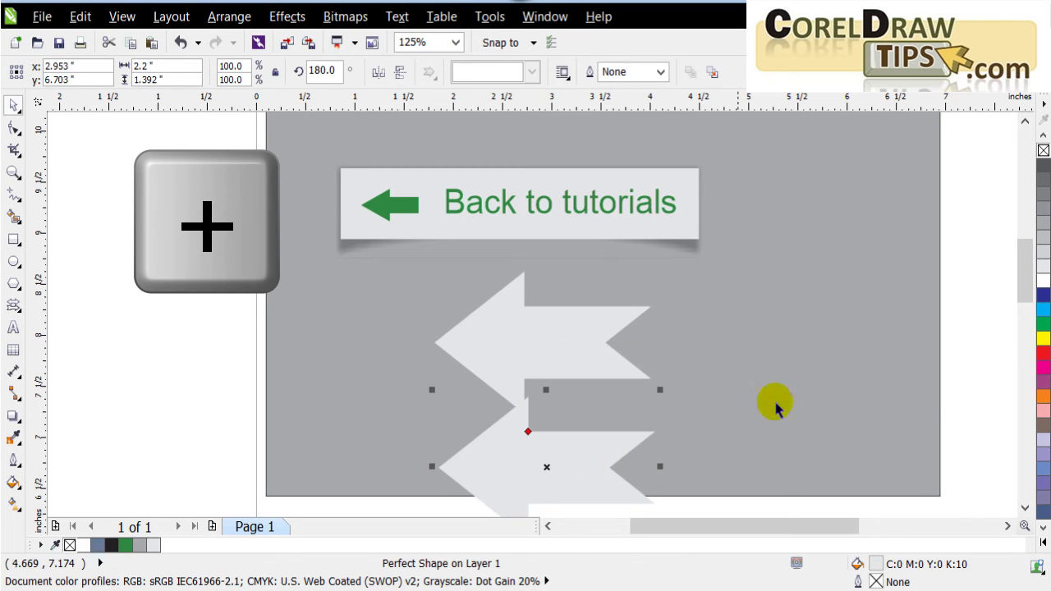
Extend the gray background rectangle downward to a height of about 6.38 inches so it covers the area behind both arrows
drag(1027, 275, 967, 293)
click(758, 182)
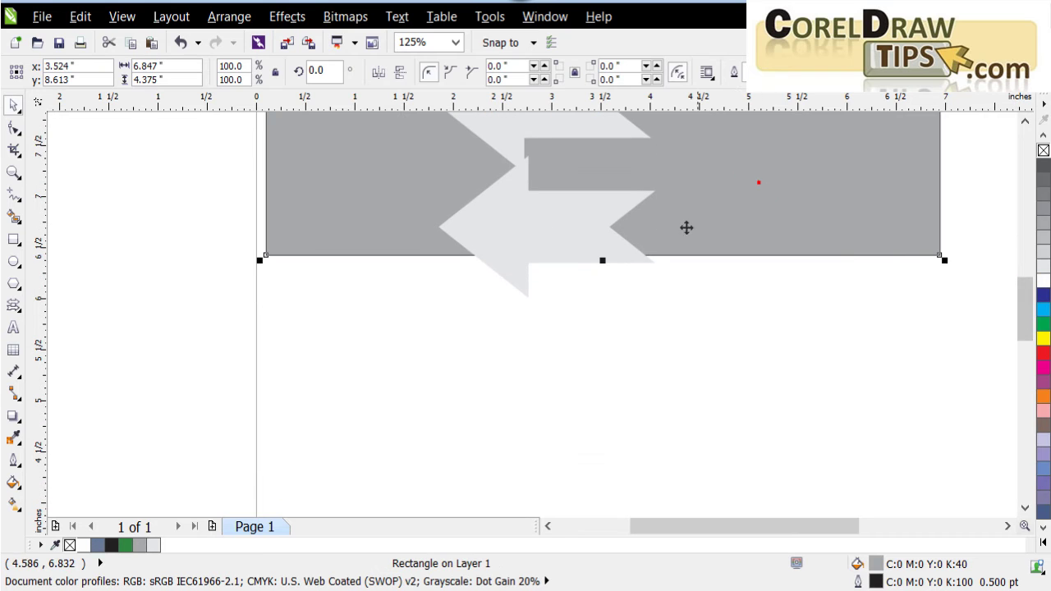
drag(603, 262, 615, 460)
click(1001, 238)
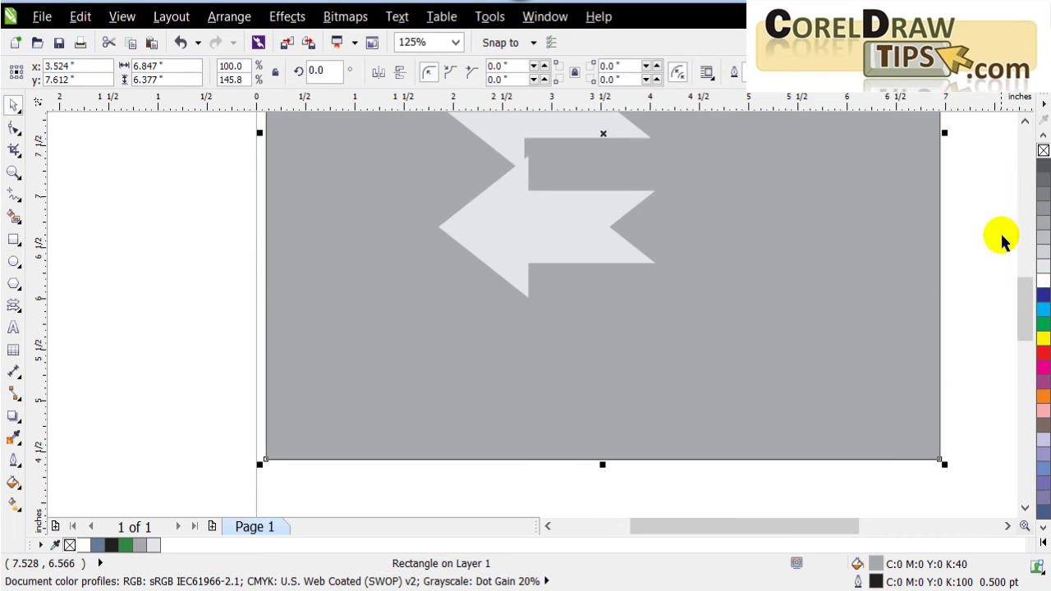
Move the lower arrow copy slightly down and to the left, clear of the upper arrow
click(1026, 121)
click(1026, 121)
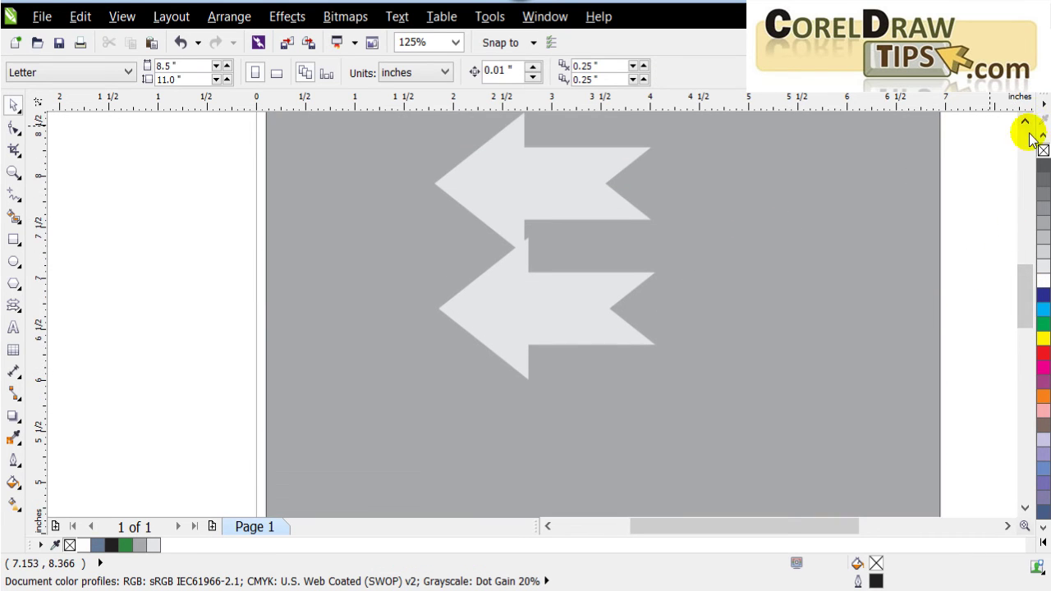
drag(594, 298, 581, 328)
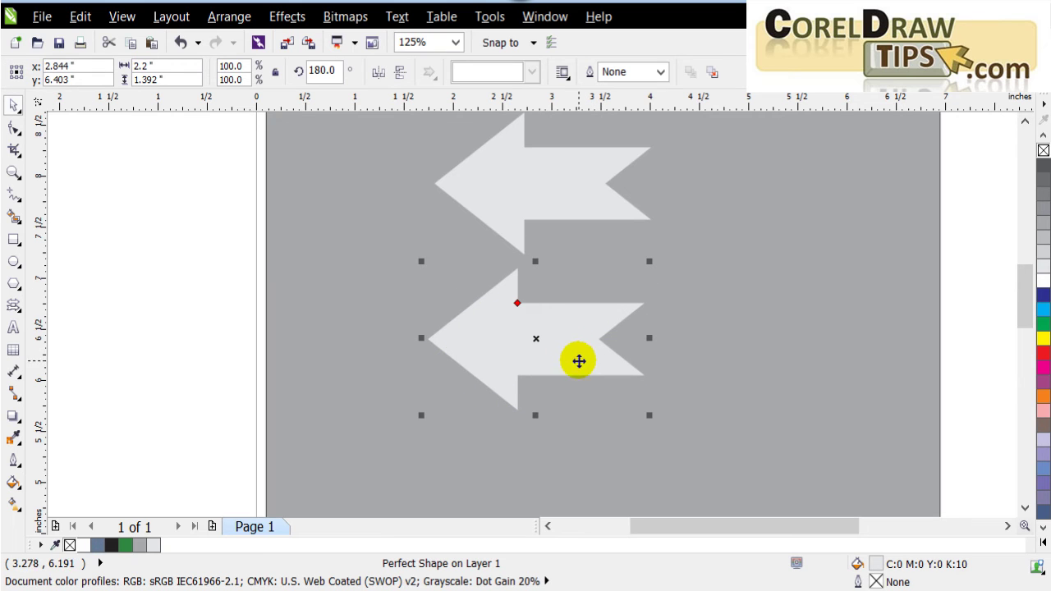
click(13, 420)
click(12, 109)
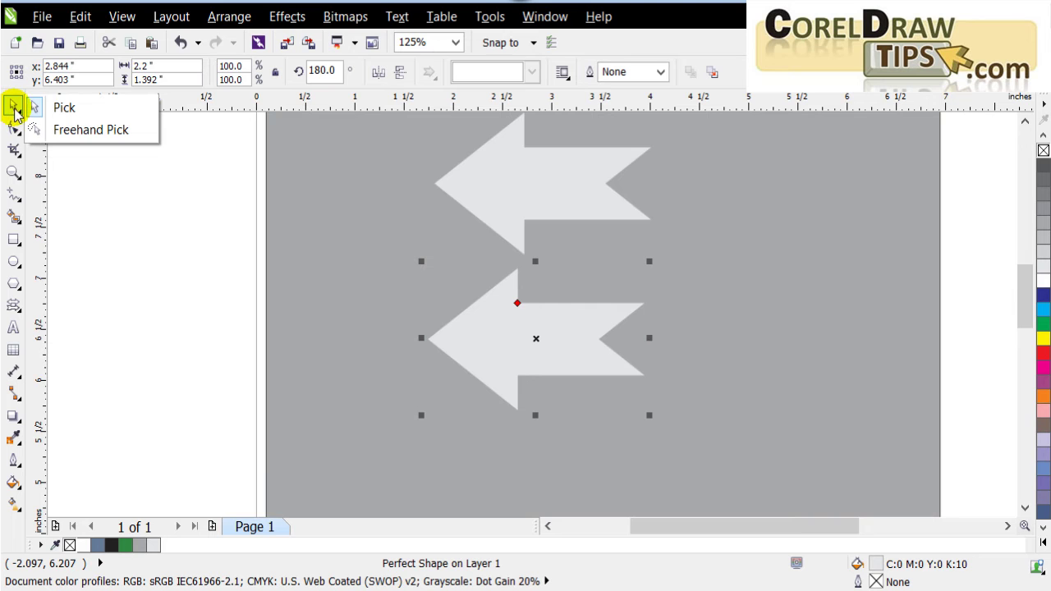
Examine the button's curved shadow, and compare it with the two plain arrows below it up close
drag(1020, 333, 1024, 273)
scroll(469, 351, up, 1)
scroll(469, 353, down, 1)
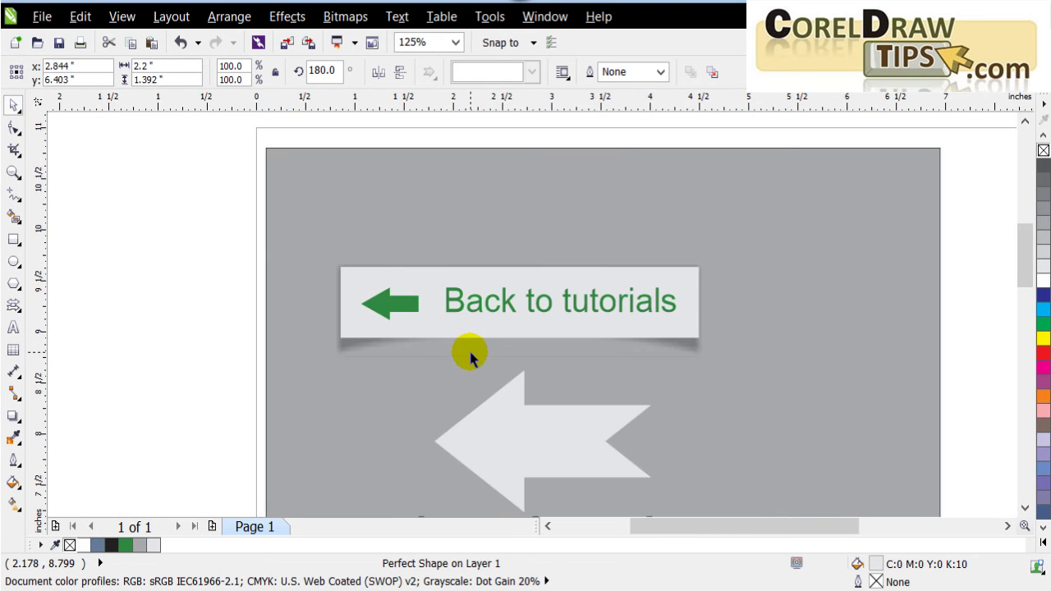
scroll(468, 353, up, 1)
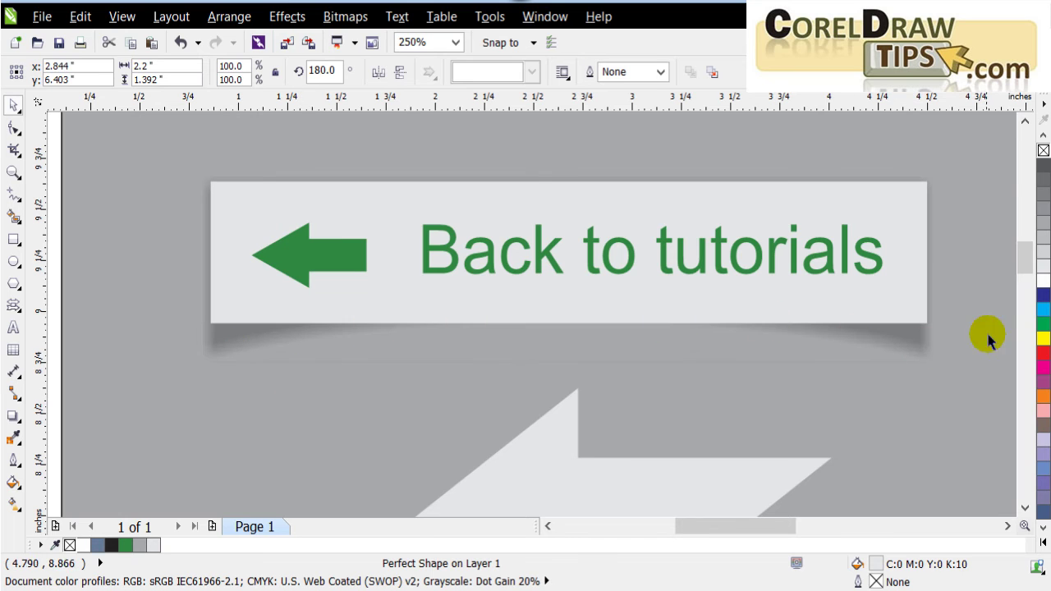
drag(1025, 260, 1025, 291)
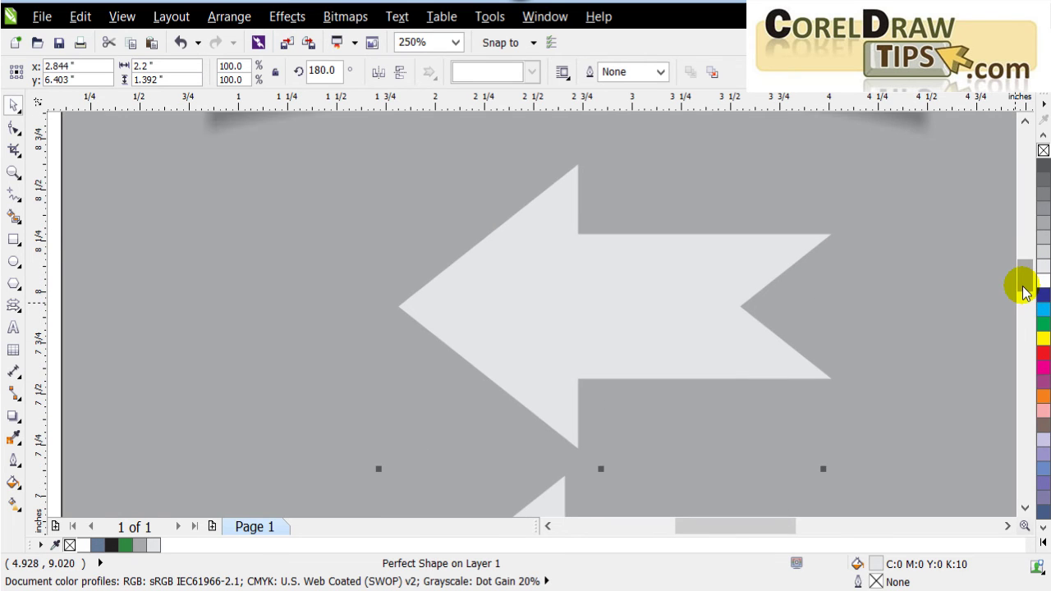
click(1025, 508)
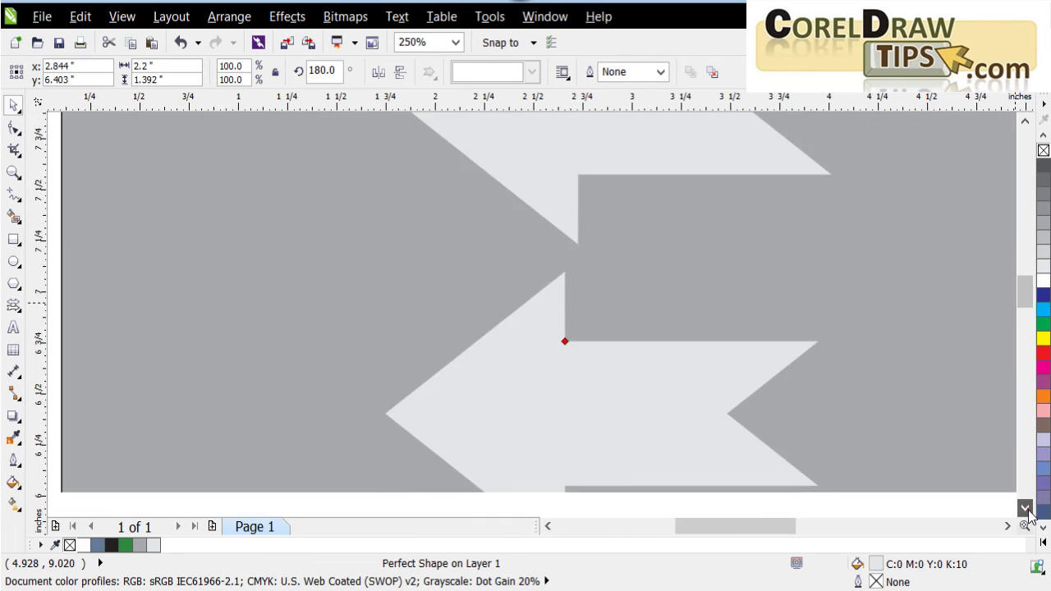
scroll(849, 439, down, 1)
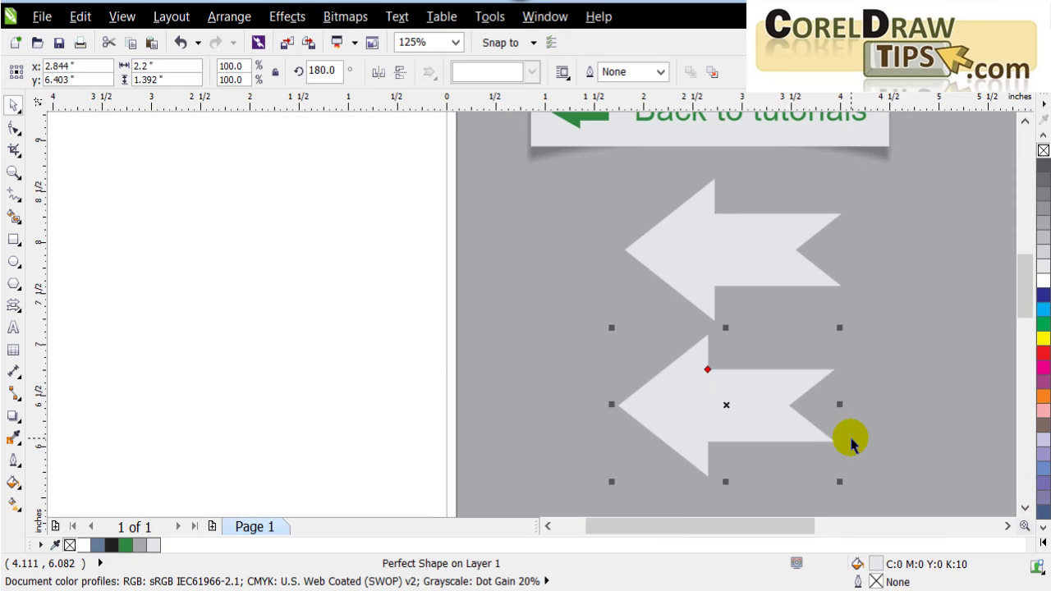
click(11, 173)
drag(853, 433, 882, 498)
click(11, 107)
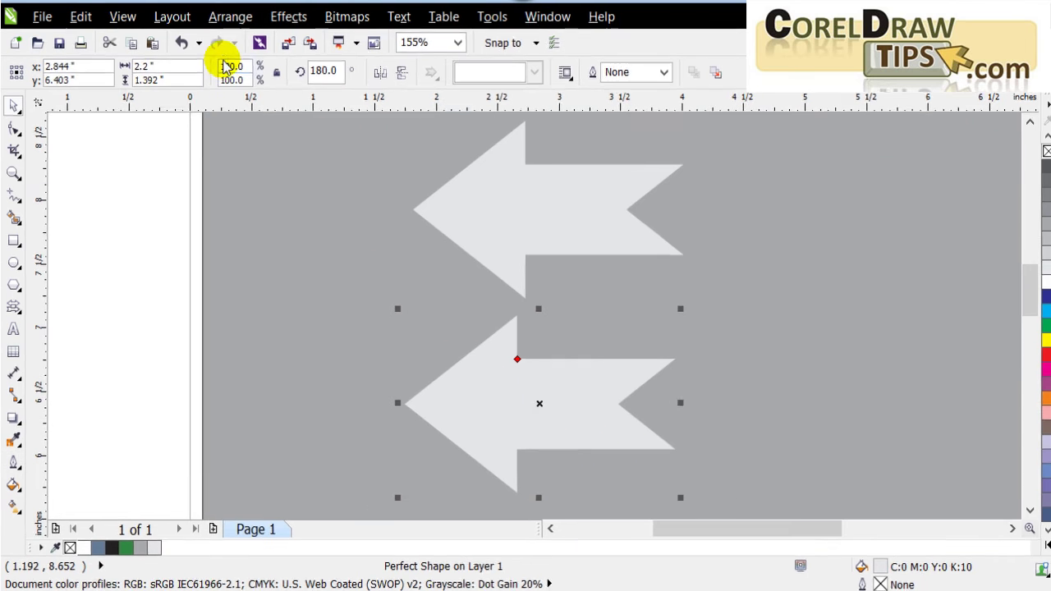
Convert the lower arrow to curves and raise the lower inner corner node where the head meets the shaft
click(229, 16)
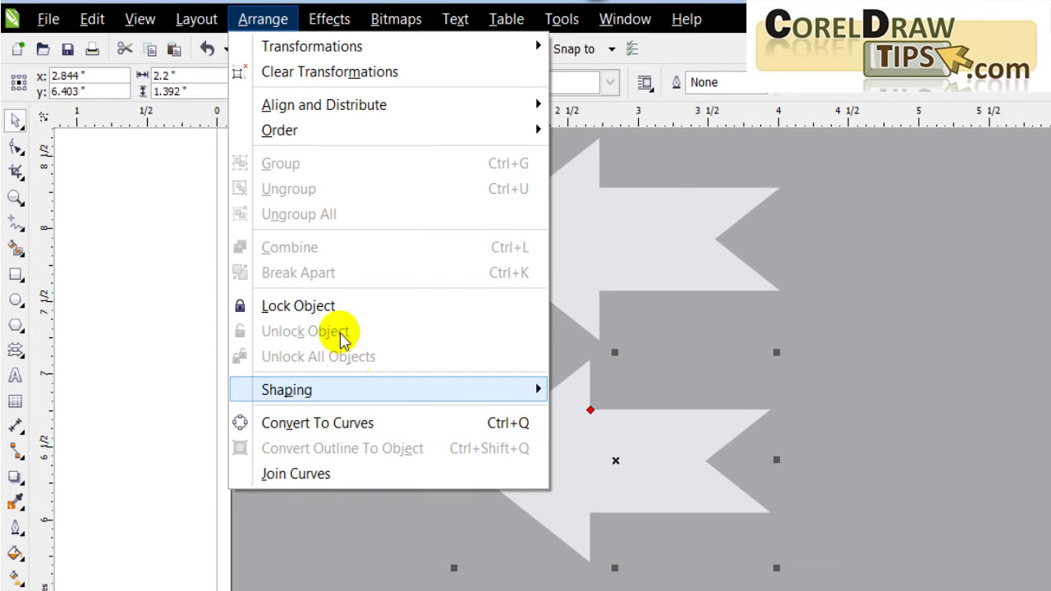
click(365, 422)
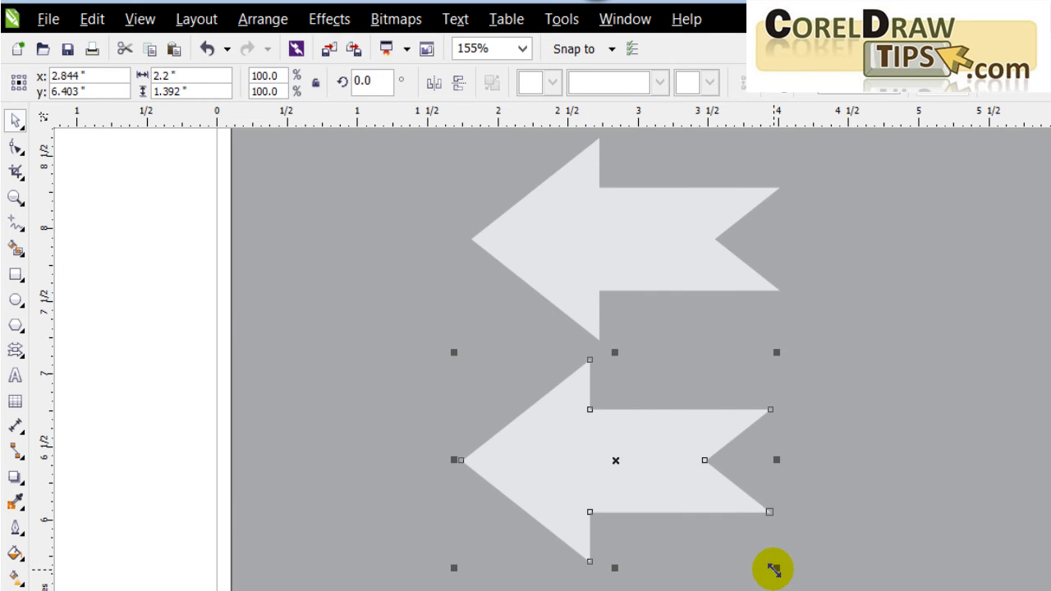
key(shift+F2)
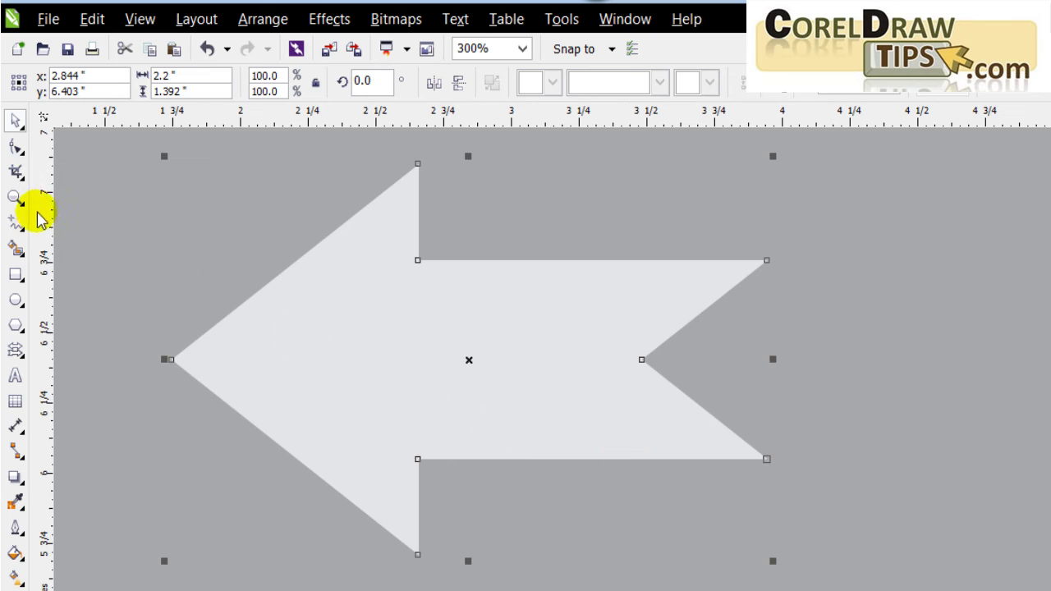
click(15, 146)
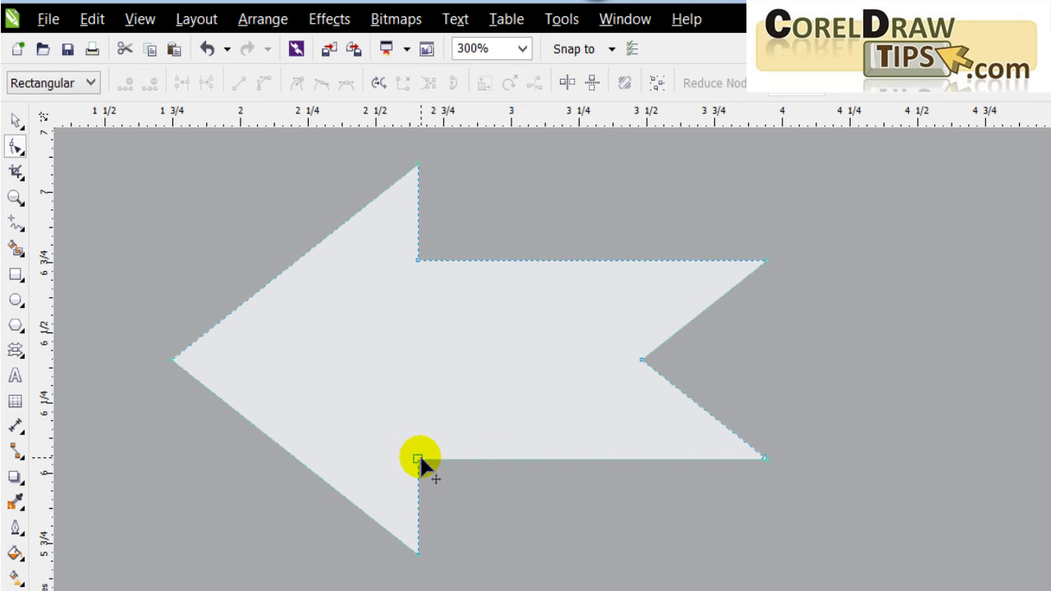
drag(418, 458, 419, 431)
Convert the lower edge of the lower arrow's shaft to a curve and bow it upward into the shape
click(542, 436)
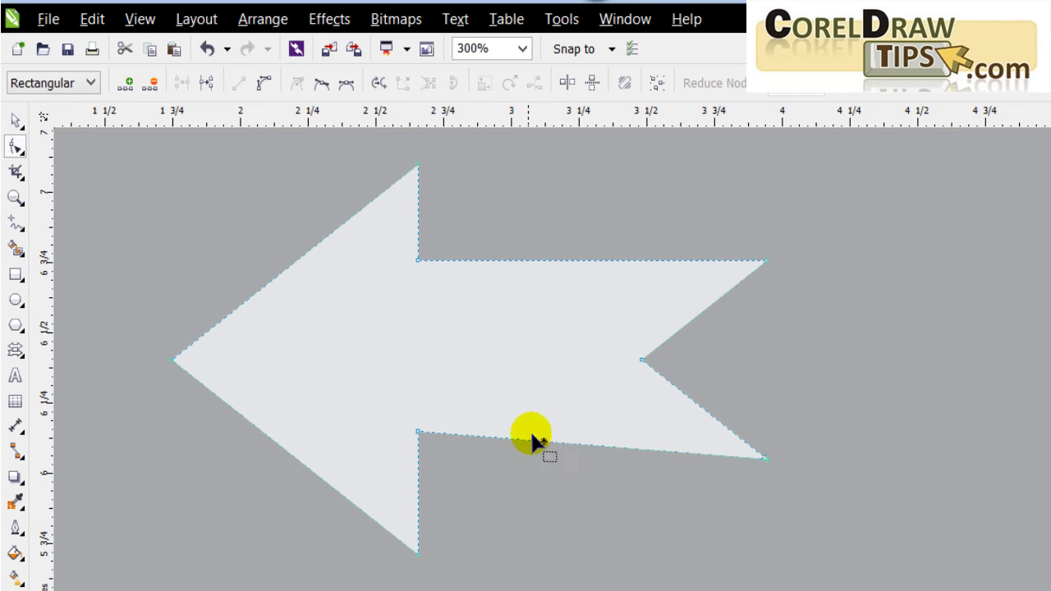
drag(543, 433, 544, 442)
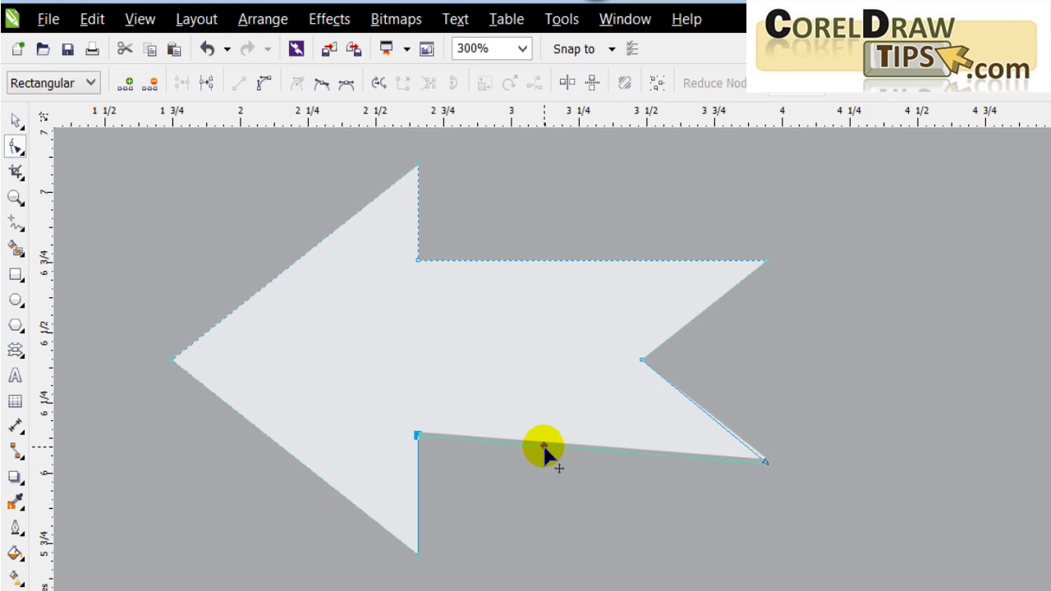
drag(544, 446, 570, 441)
right_click(545, 446)
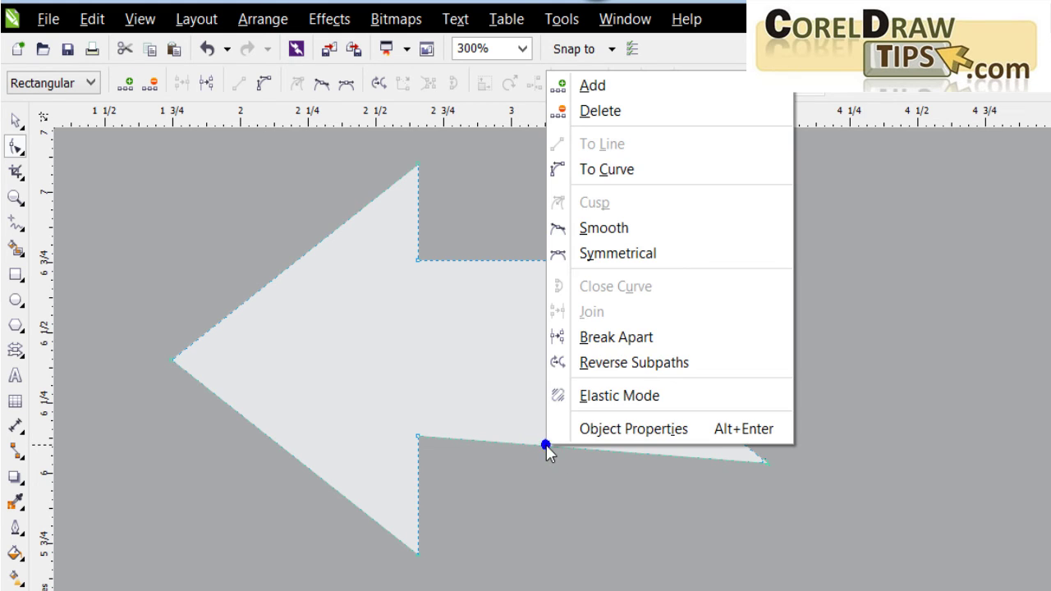
click(608, 169)
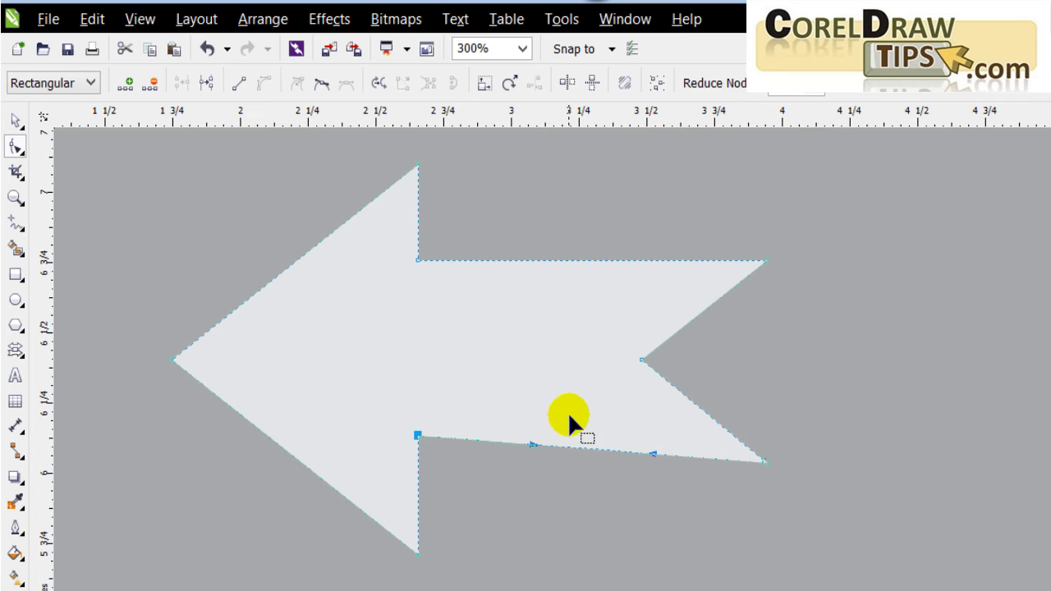
drag(570, 441, 573, 427)
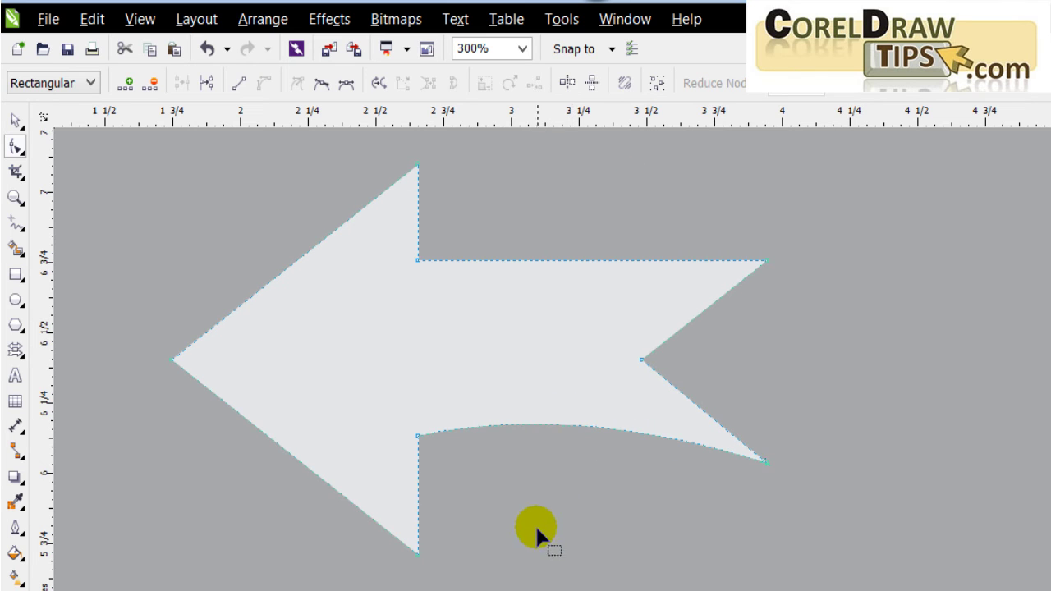
Convert the lower edge of the arrowhead to a curve and bow it inward
click(310, 466)
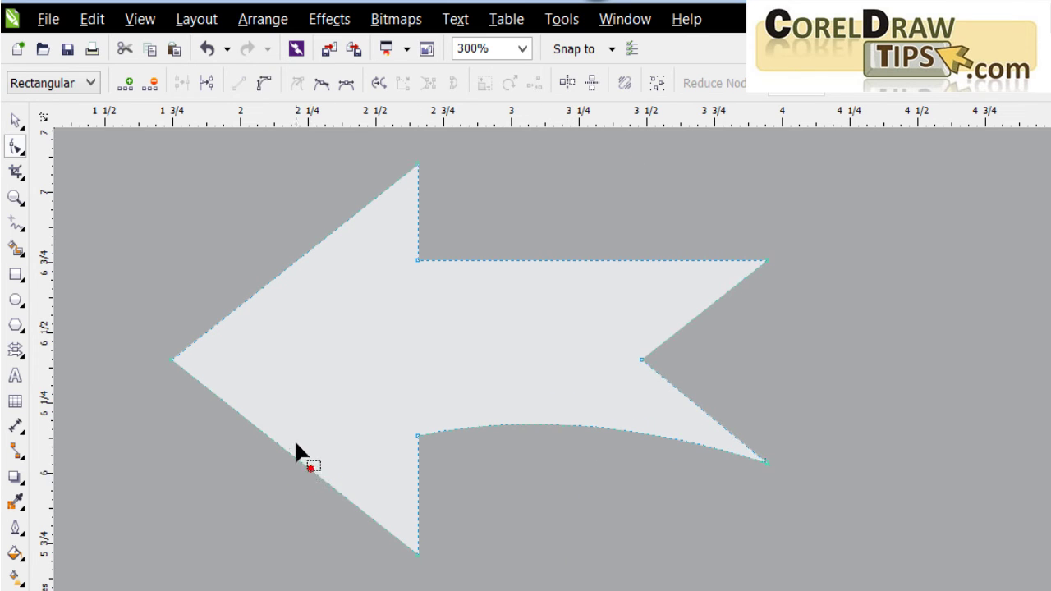
click(261, 83)
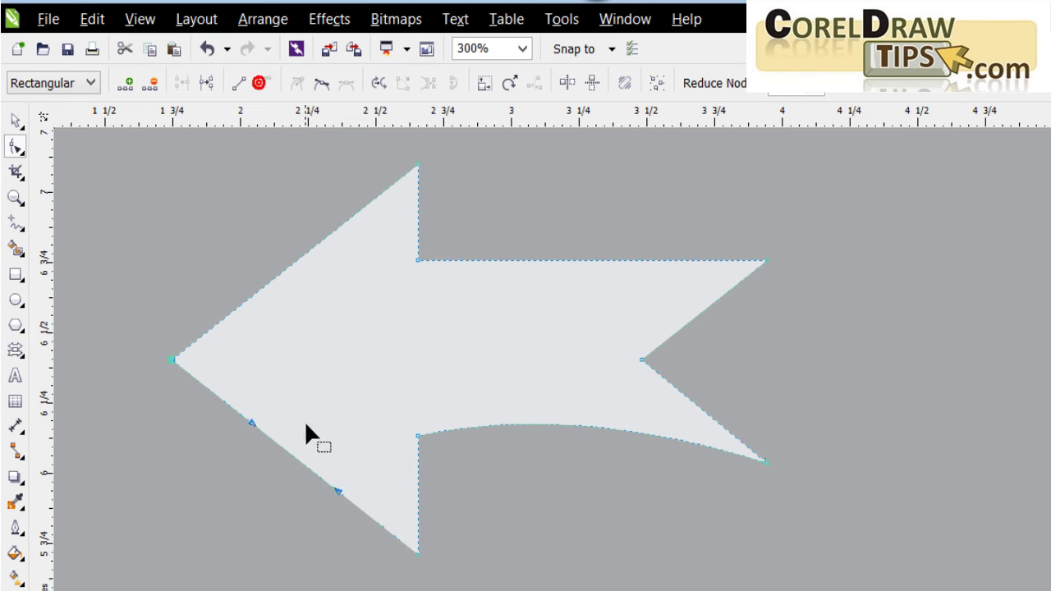
drag(292, 453, 304, 437)
Convert the upper edge of the arrow's tail notch to a curve and bow it inward
scroll(456, 467, down, 1)
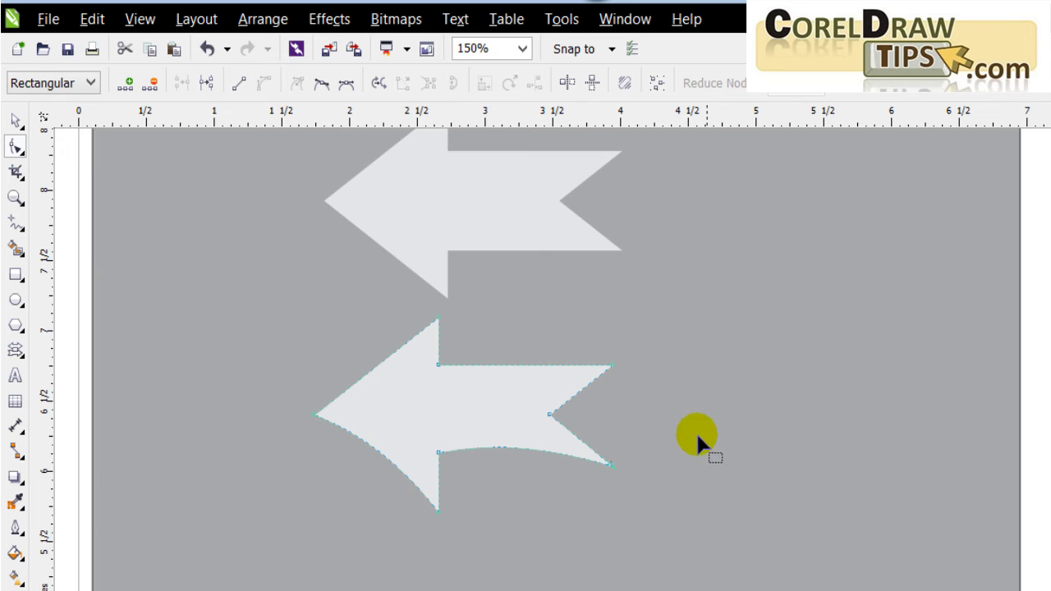
click(575, 390)
scroll(570, 424, up, 1)
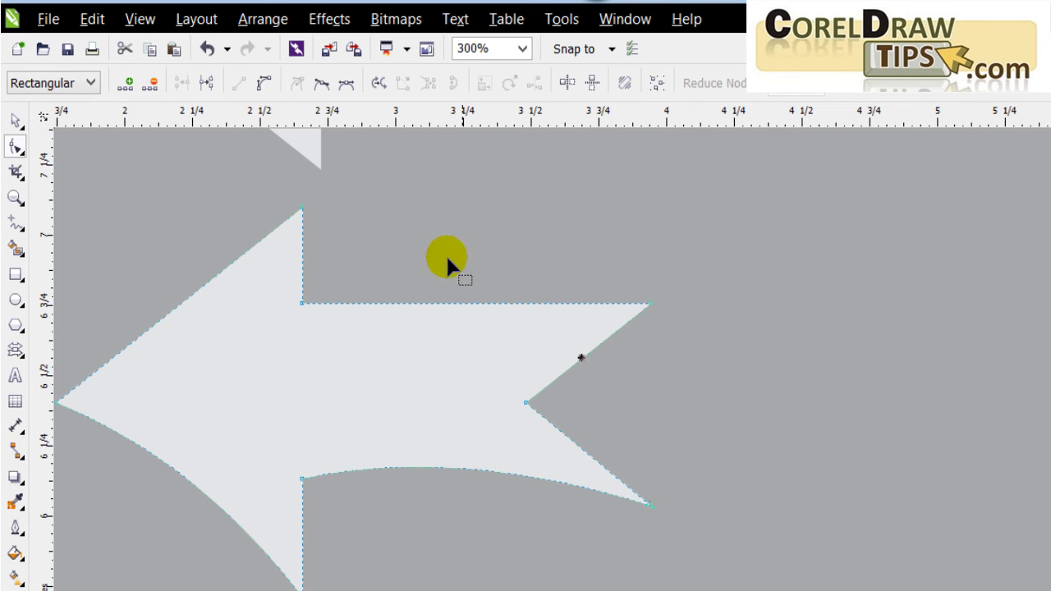
click(263, 83)
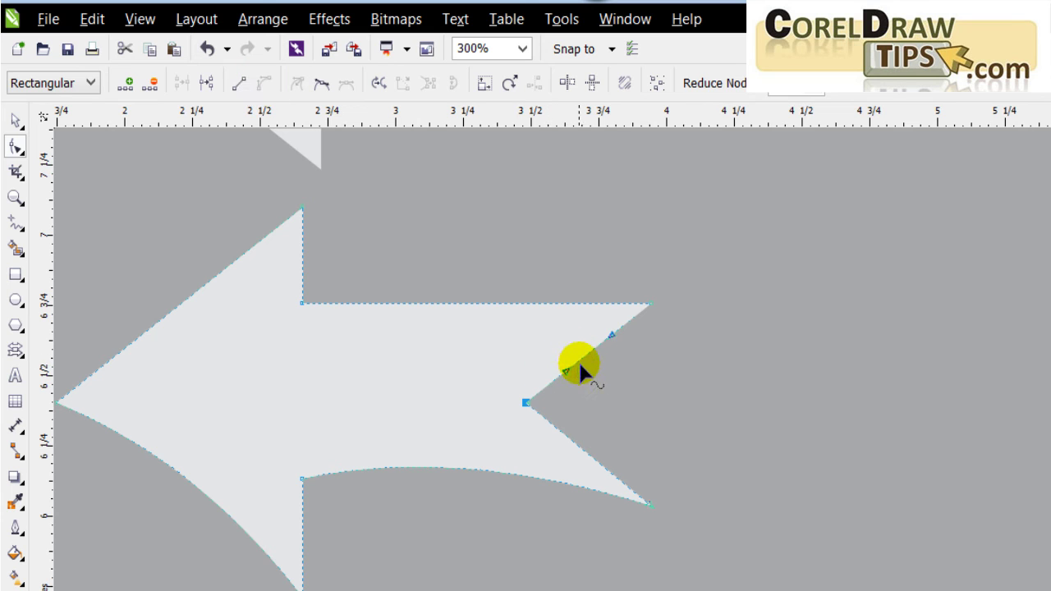
drag(578, 359, 573, 353)
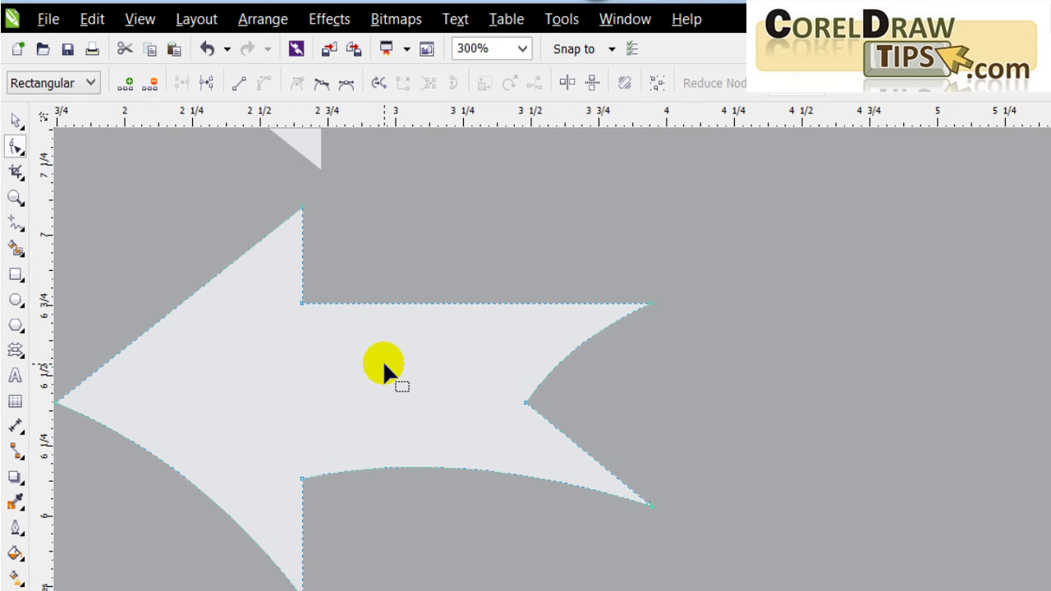
scroll(383, 360, down, 1)
Add a drop shadow to the curved arrow, cast almost straight down about 0.105 inches, with 50 opacity and 15 feathering
click(14, 121)
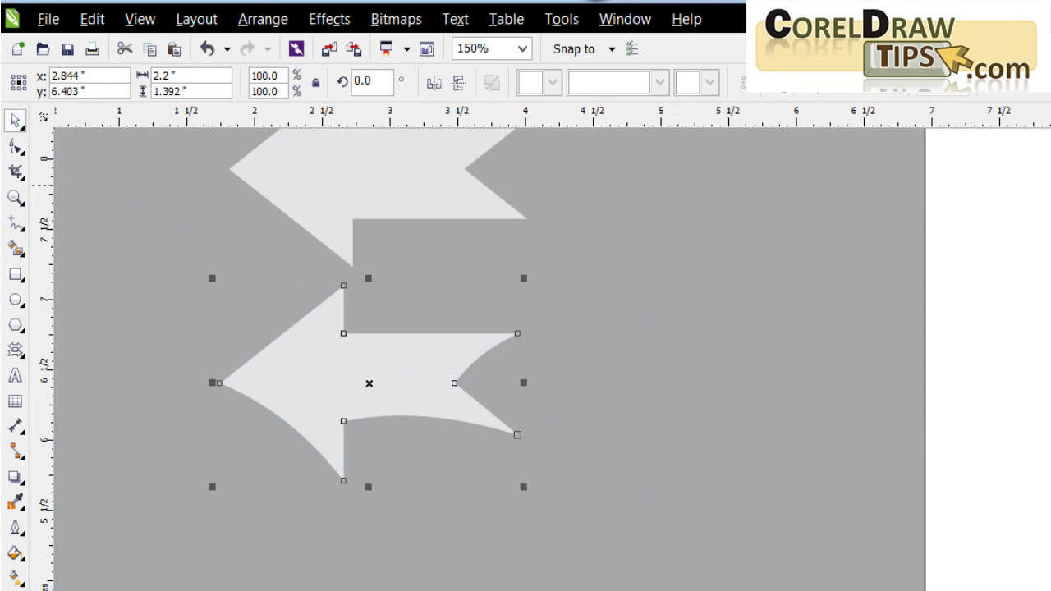
scroll(489, 349, up, 1)
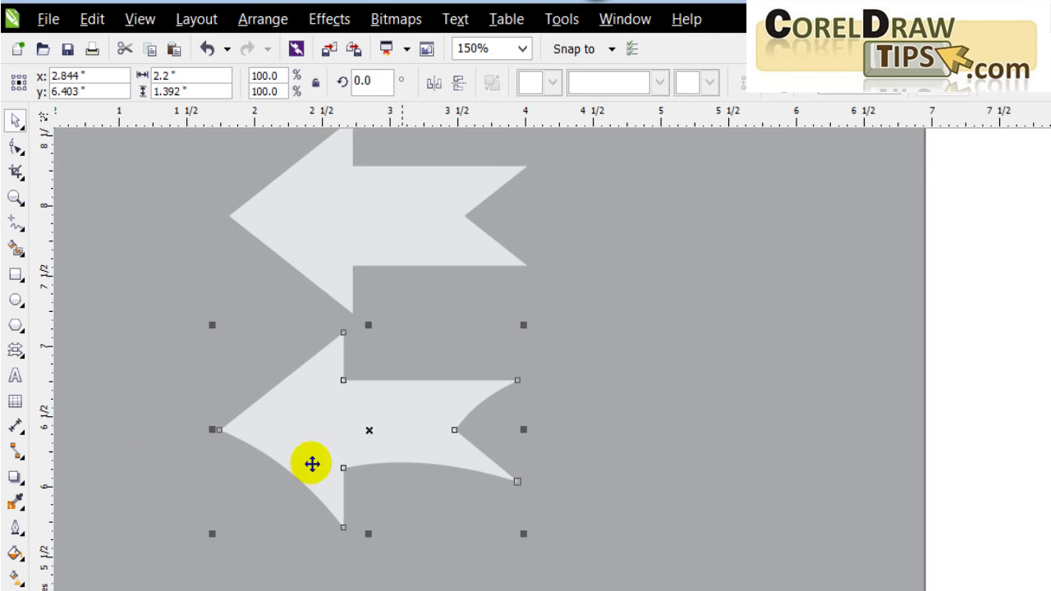
click(15, 477)
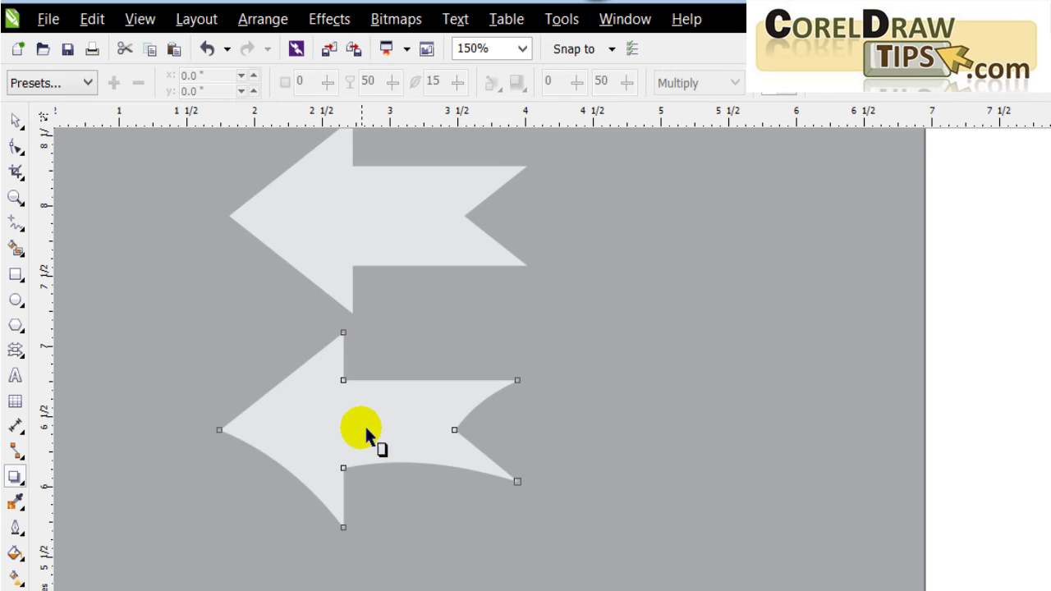
drag(352, 415, 380, 477)
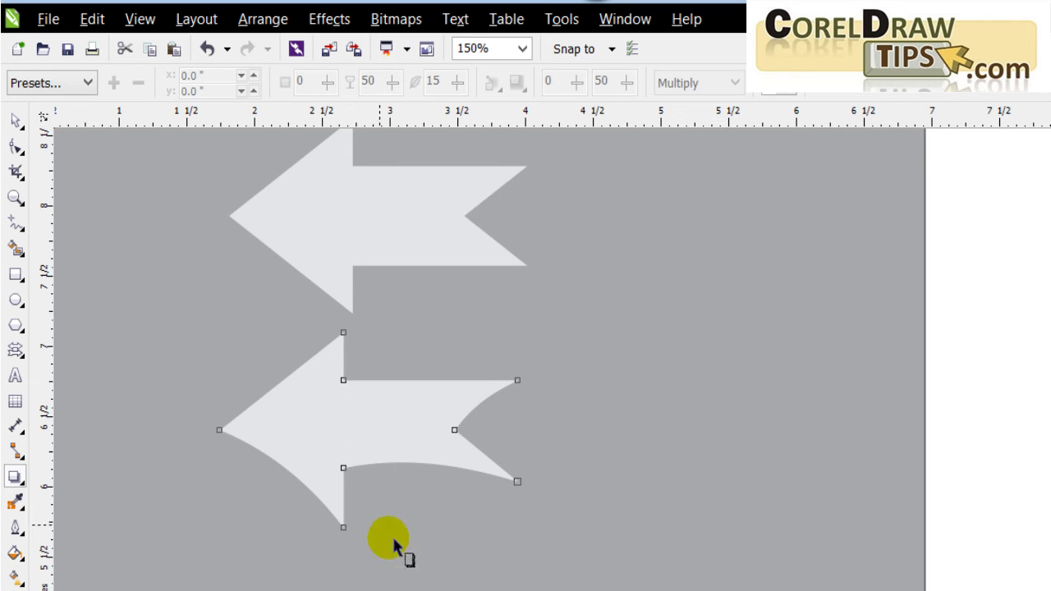
drag(394, 541, 364, 542)
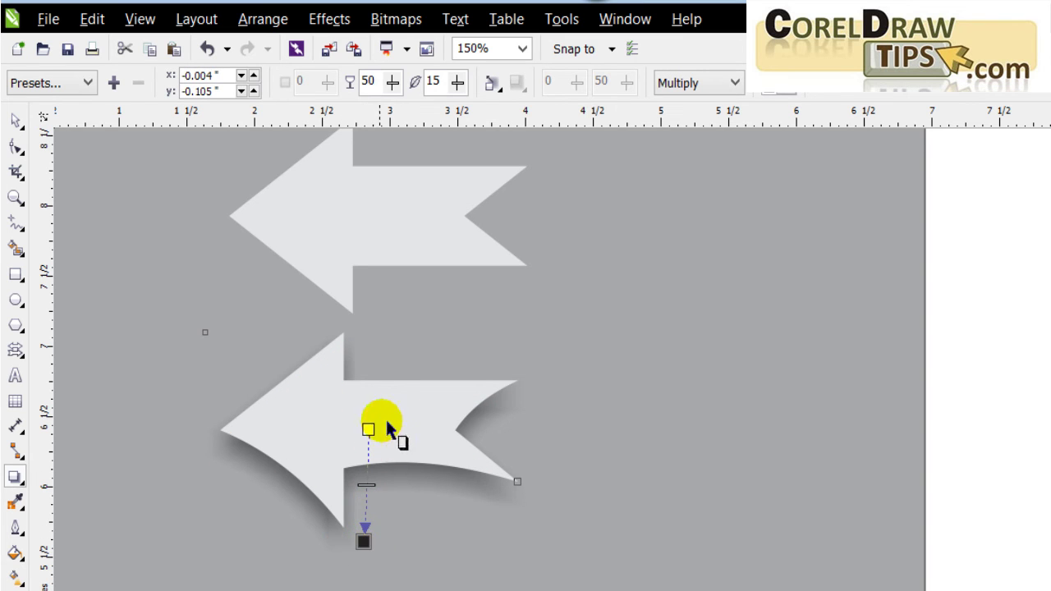
Break the drop shadow group apart so the shadow is separate from the curved arrow
click(15, 120)
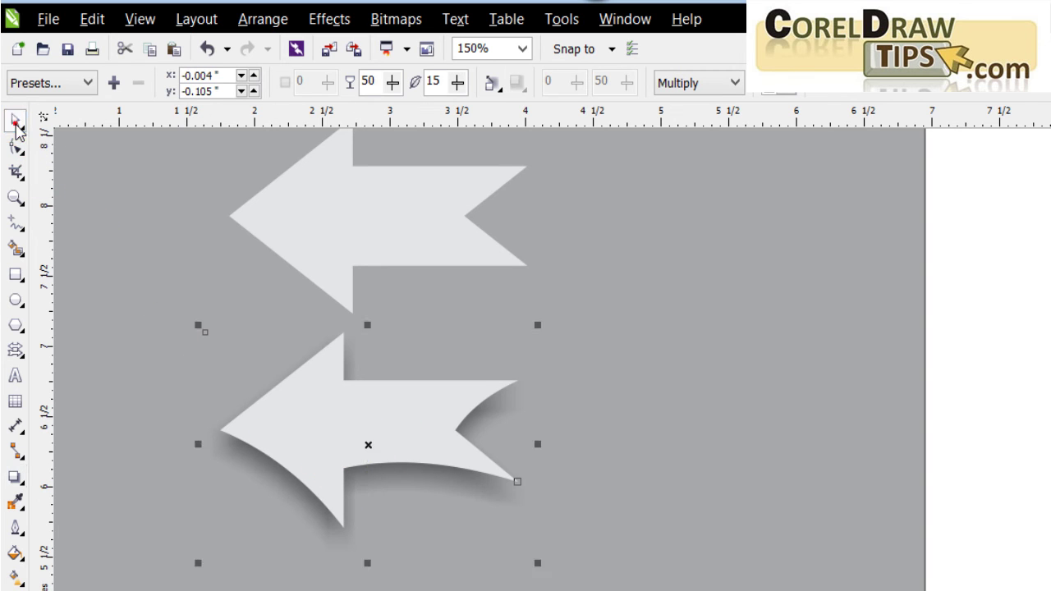
click(263, 19)
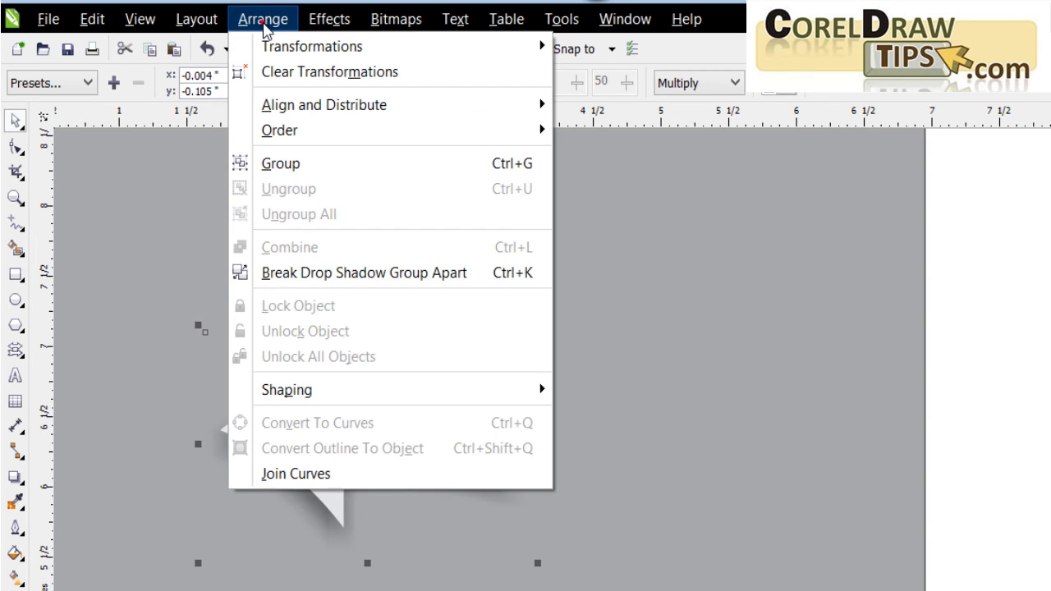
click(355, 273)
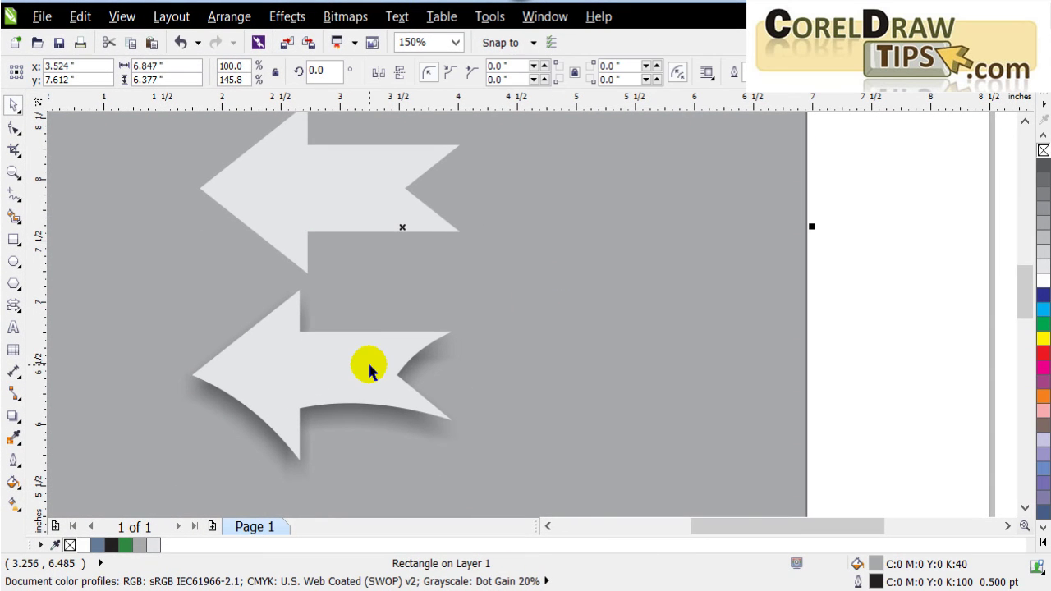
Delete the curved arrow and move its detached shadow up so it overlaps the original straight-edged arrow
click(369, 371)
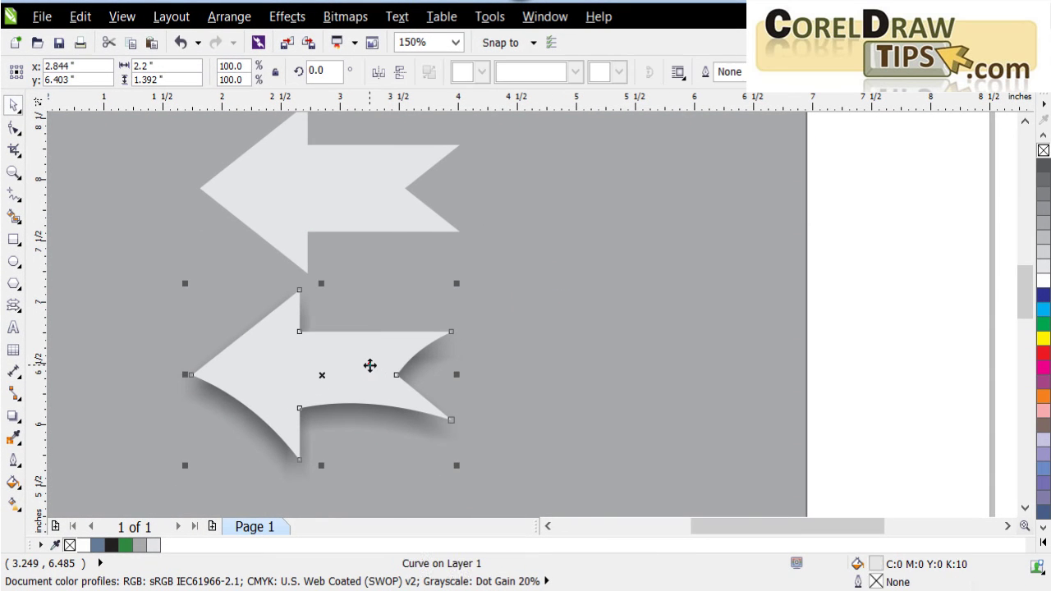
key(Delete)
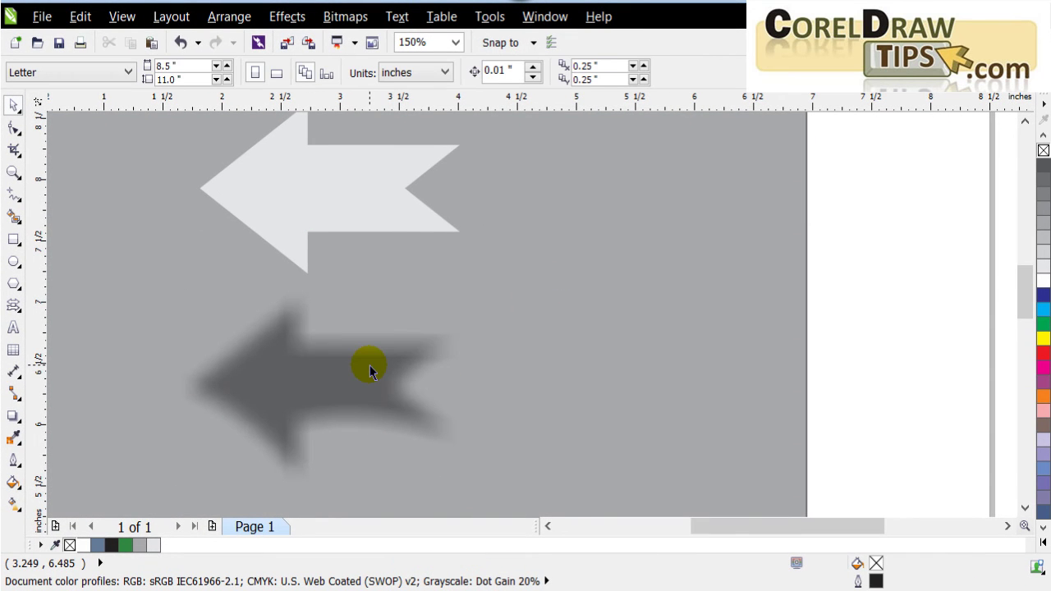
drag(370, 389, 366, 280)
click(1025, 121)
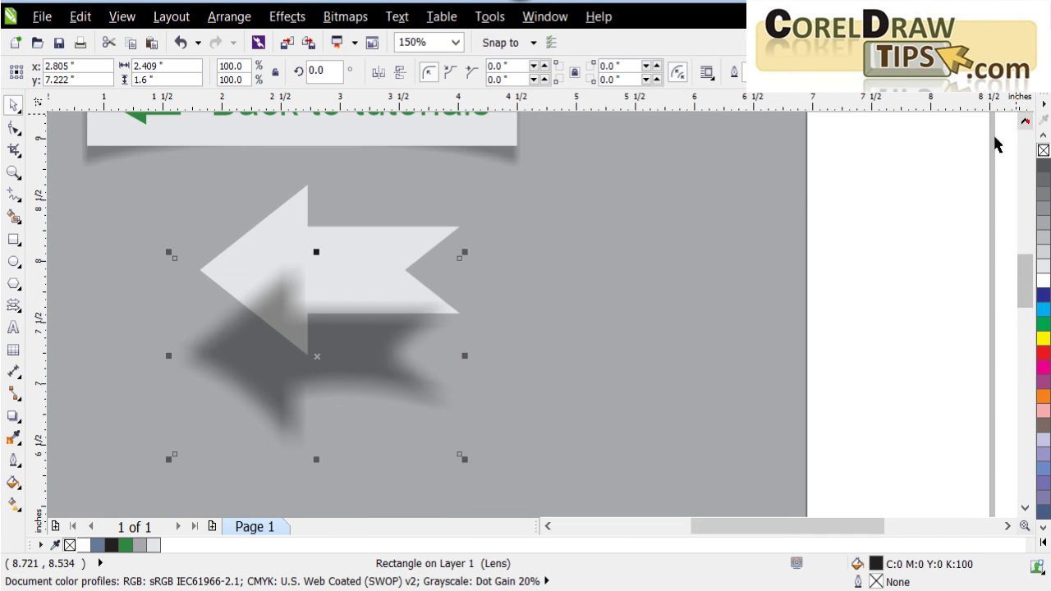
Bring the original arrow in front of the shadow and move it down onto the shadow, leaving the curved shadow edges exposed below
click(345, 231)
key(shift+Page_Up)
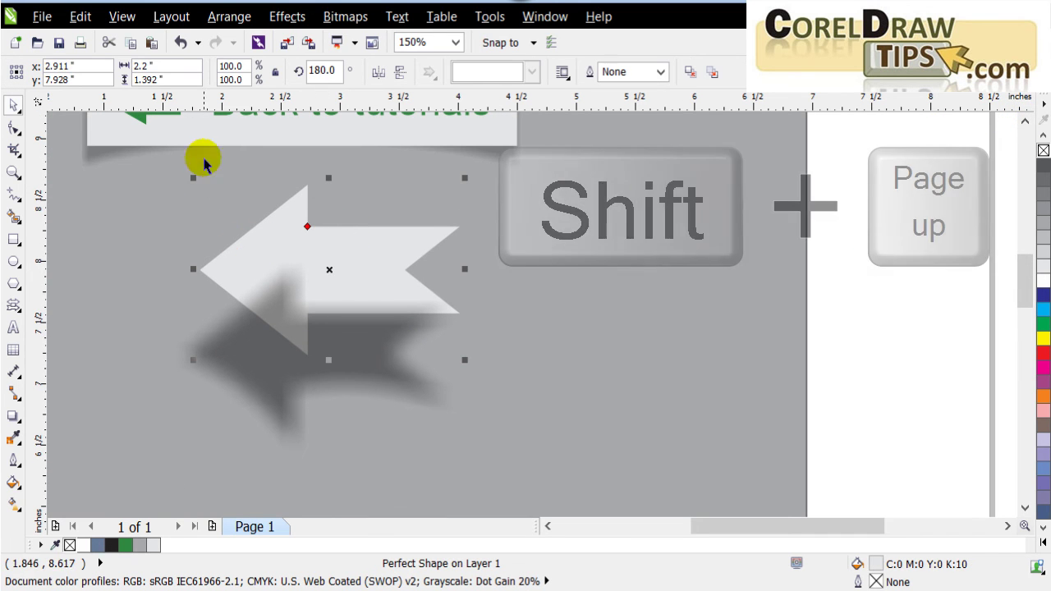
click(217, 19)
mouse_move(281, 108)
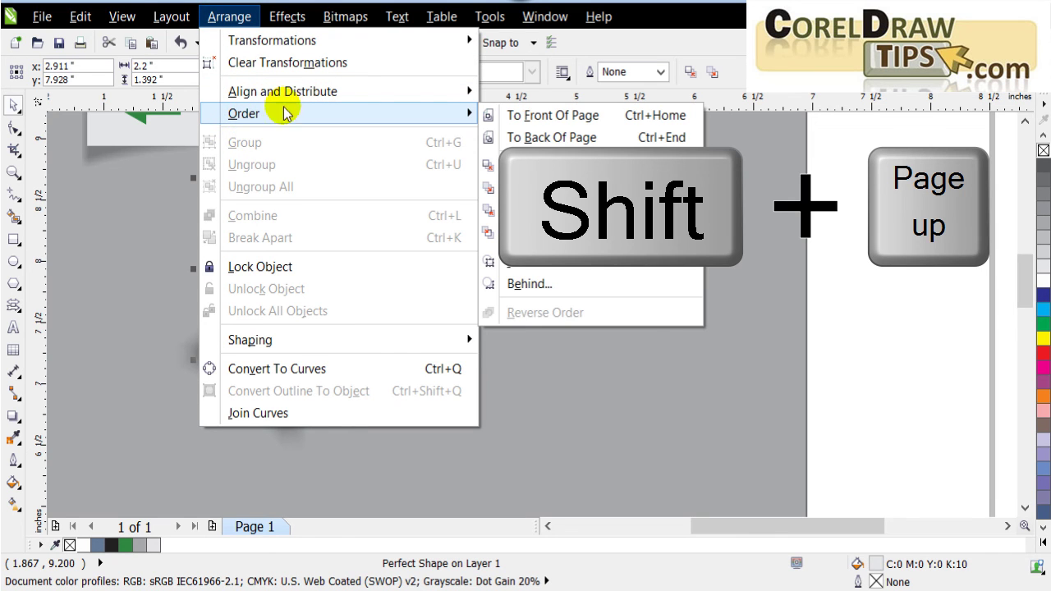
click(533, 123)
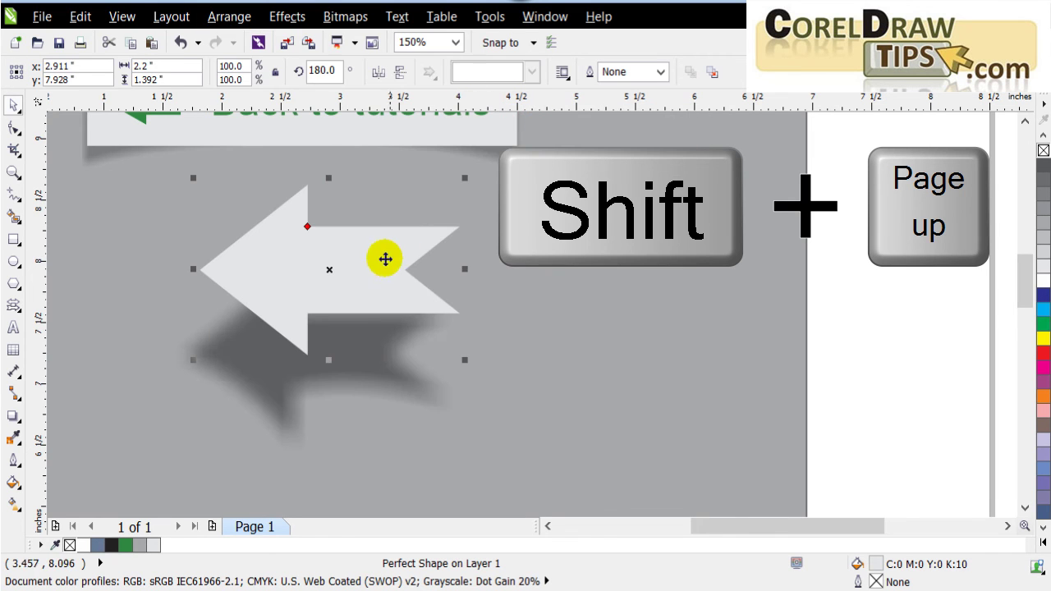
drag(369, 276, 353, 338)
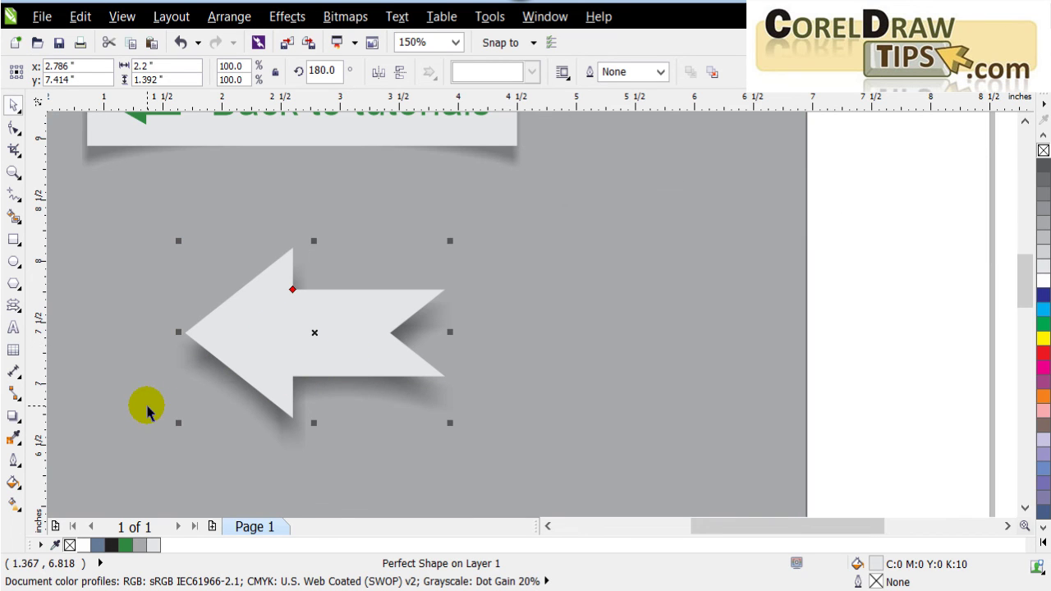
click(878, 329)
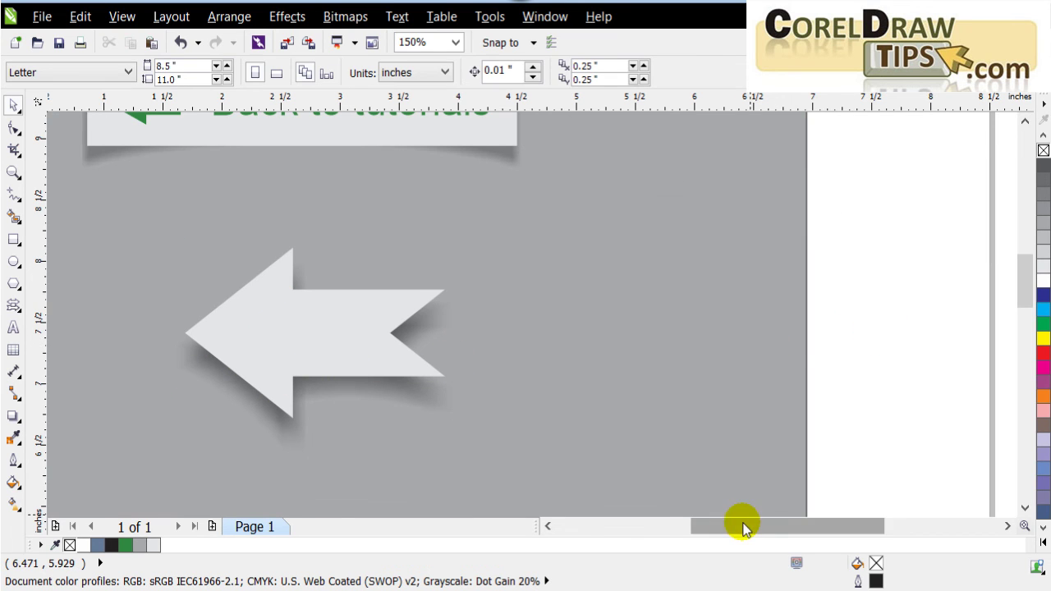
Examine the arrow's curved shadow up close along the head, shaft and tail
drag(742, 522, 723, 534)
scroll(324, 320, up, 2)
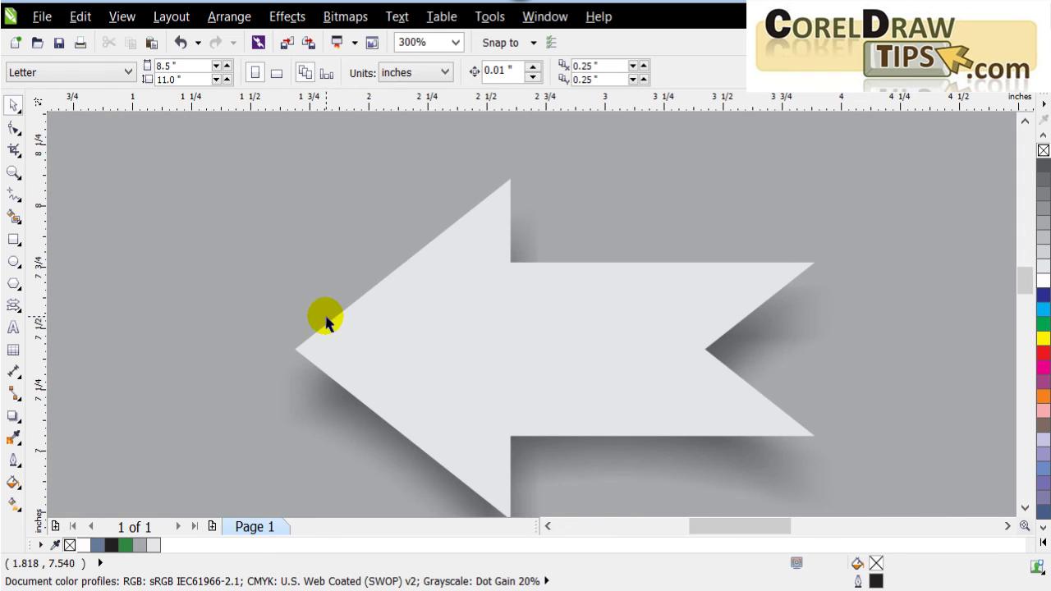
drag(1025, 284, 1025, 288)
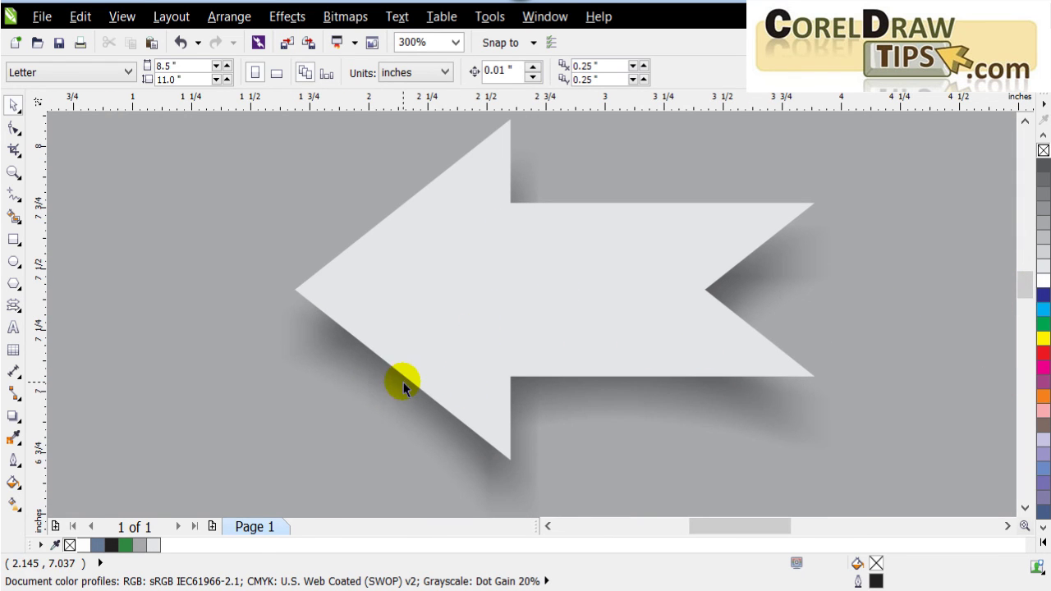
scroll(403, 382, down, 2)
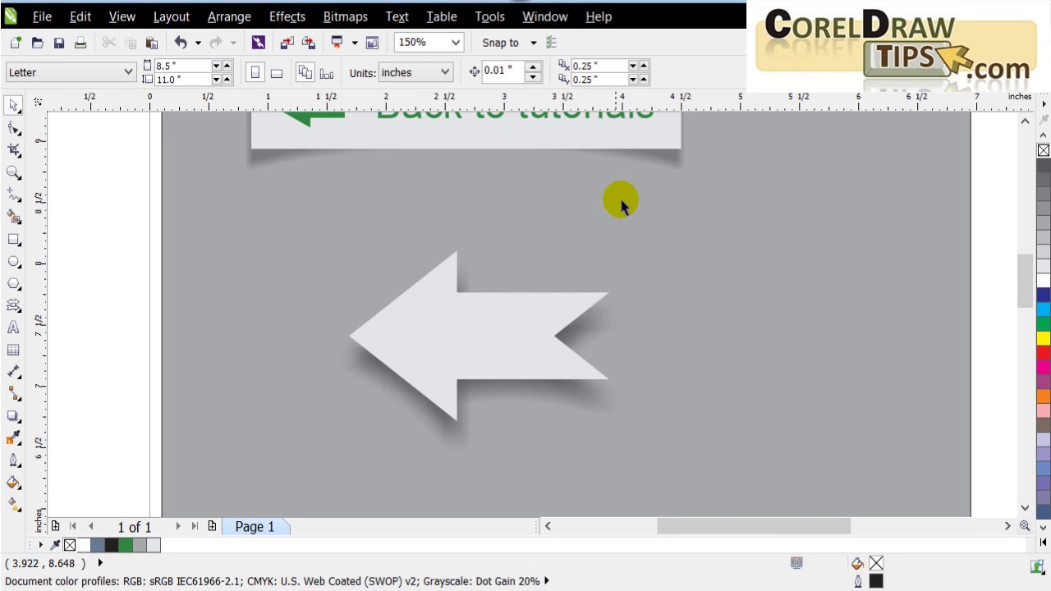
scroll(464, 405, up, 2)
scroll(464, 404, down, 2)
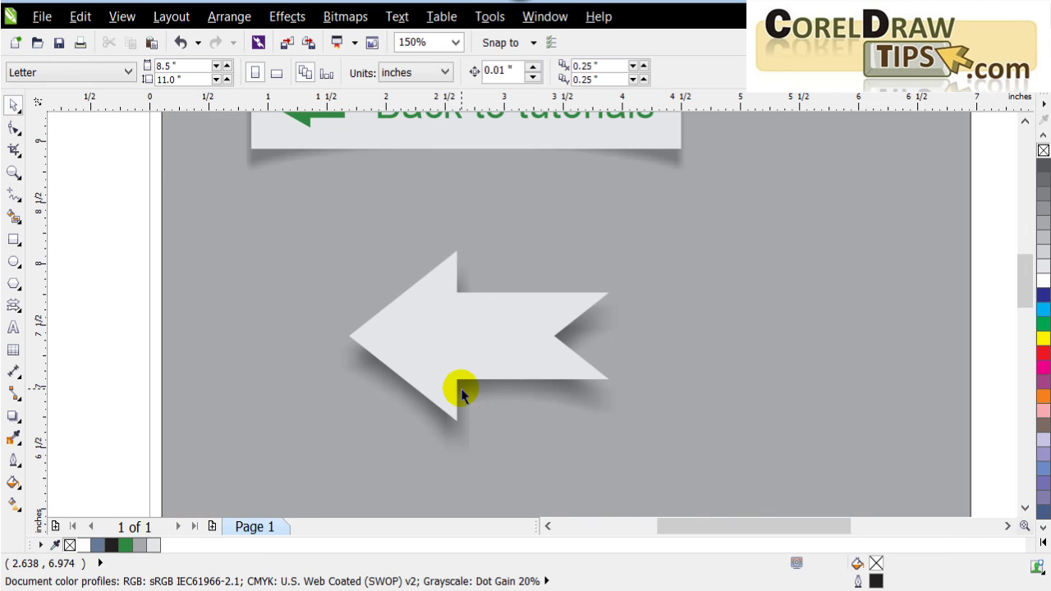
Examine the arrow's curved shadow around the head, shaft and notched tail at several magnifications
scroll(460, 388, up, 2)
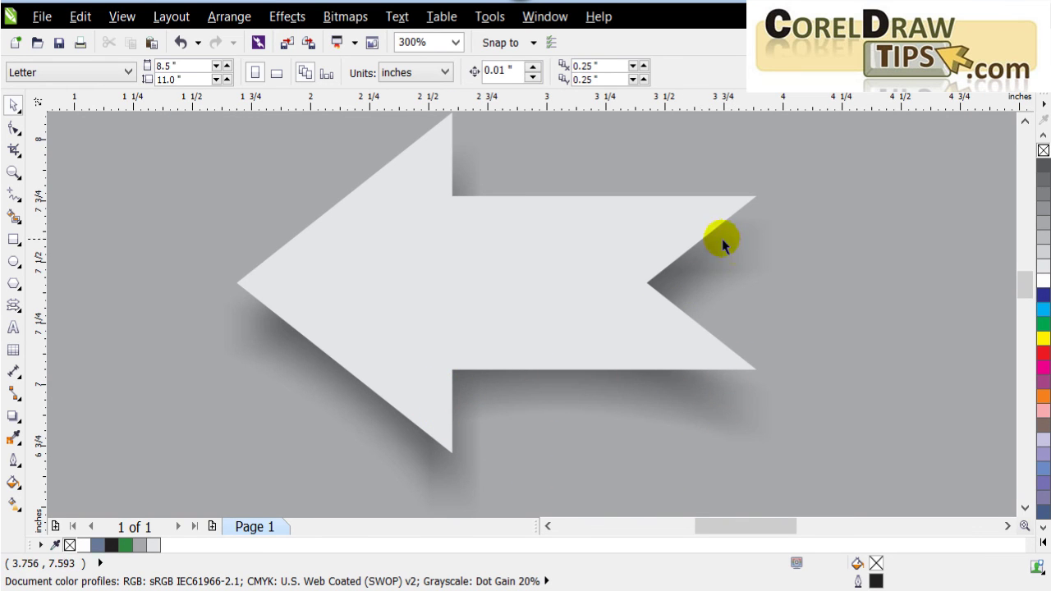
scroll(279, 358, down, 2)
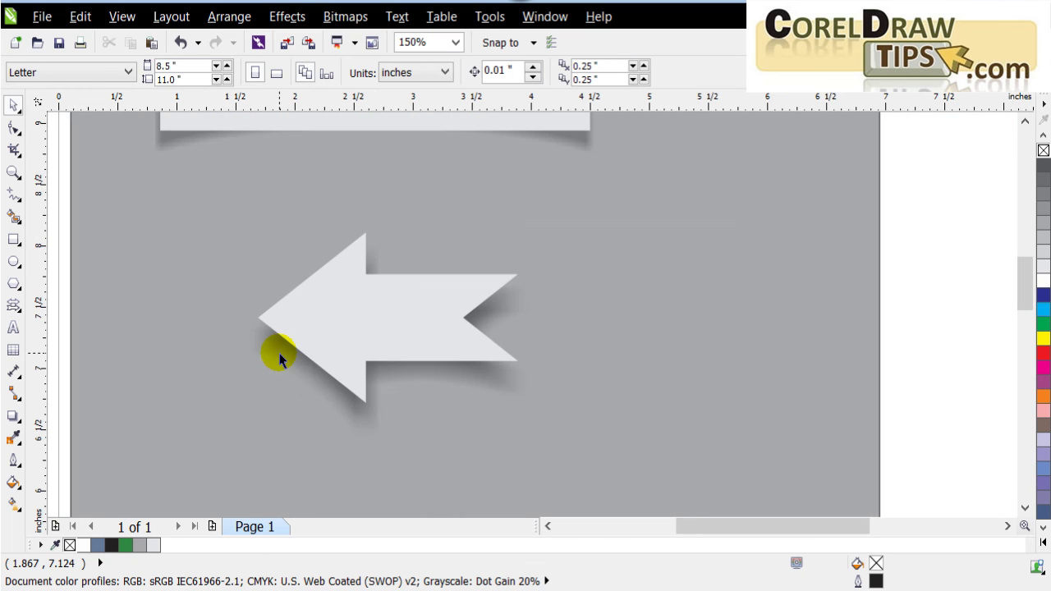
click(15, 170)
drag(584, 455, 584, 454)
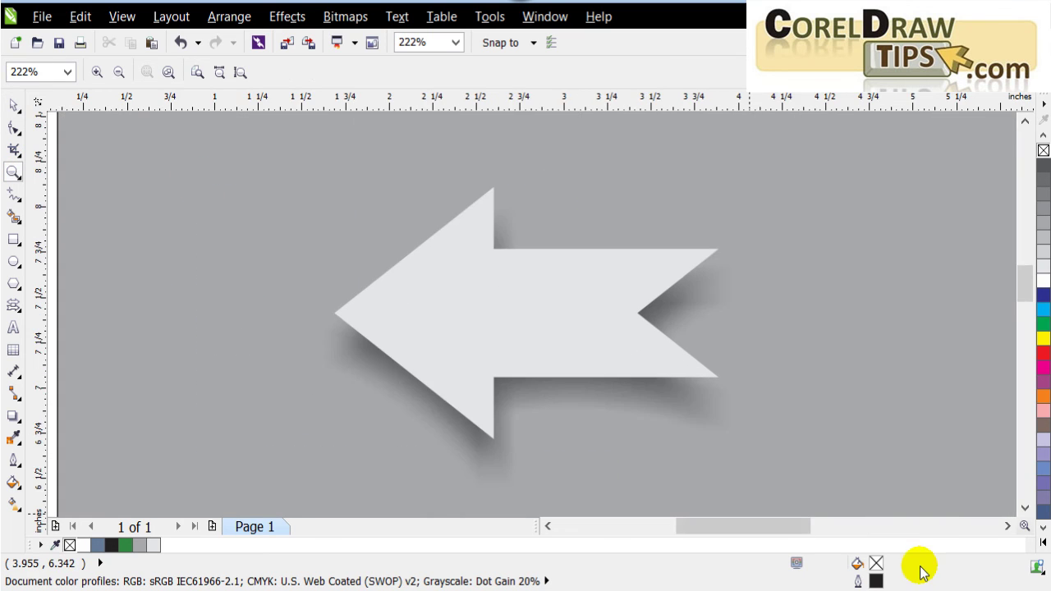
click(1008, 525)
click(1007, 526)
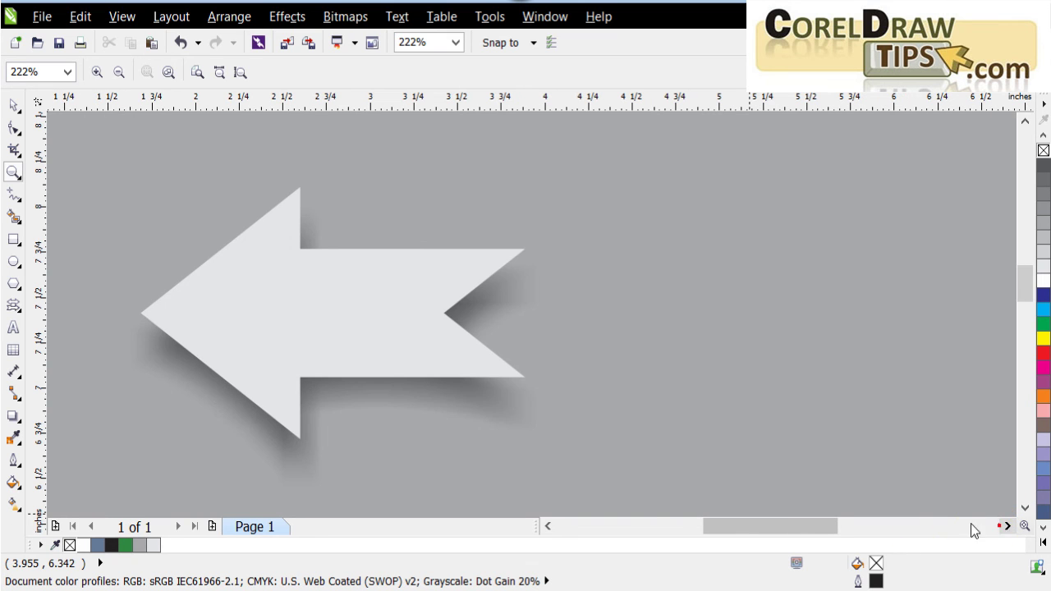
click(14, 105)
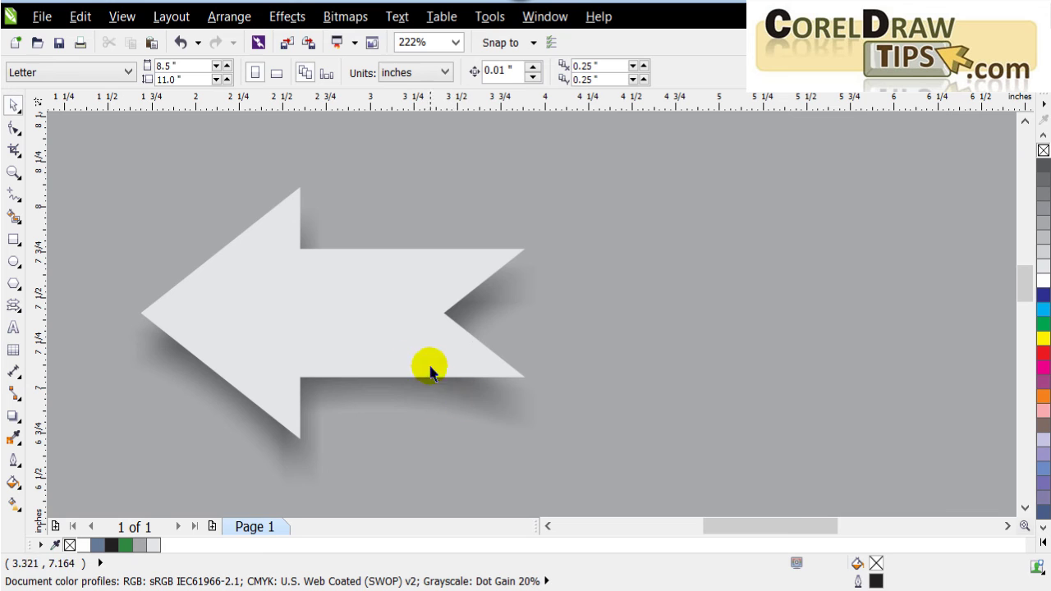
key(F3)
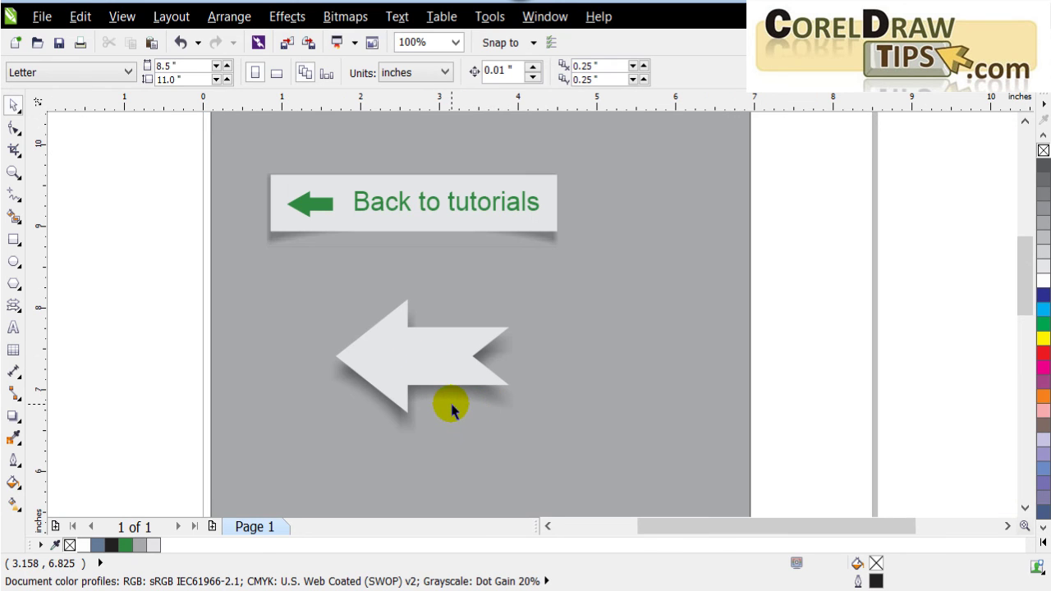
Compare the curved shadows of the "Back to tutorials" button and the arrow, viewing both together and the button up close
click(13, 172)
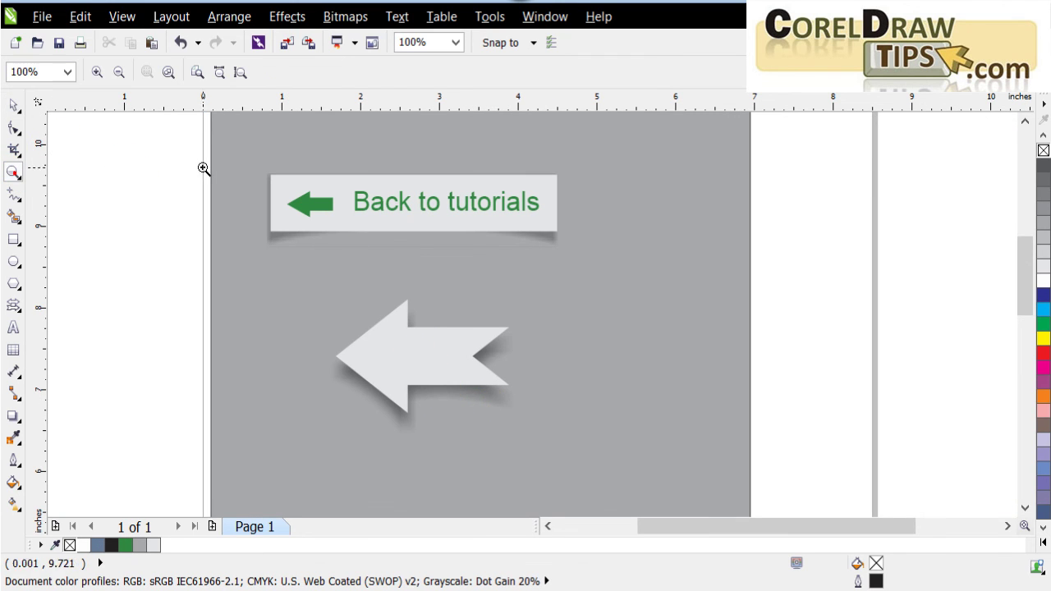
drag(276, 208, 648, 474)
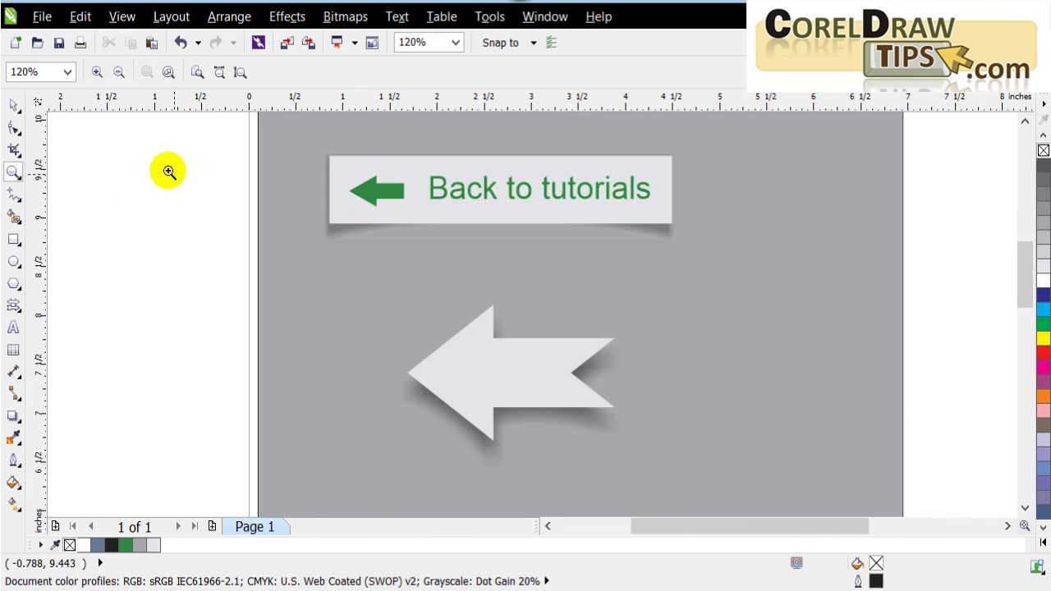
click(13, 105)
scroll(629, 214, up, 1)
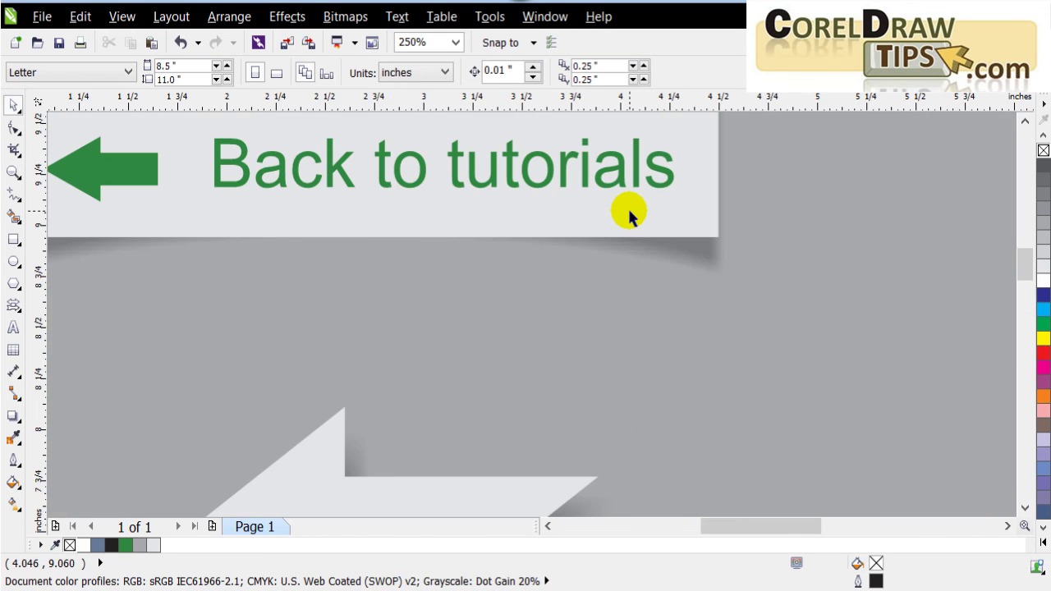
scroll(630, 215, down, 1)
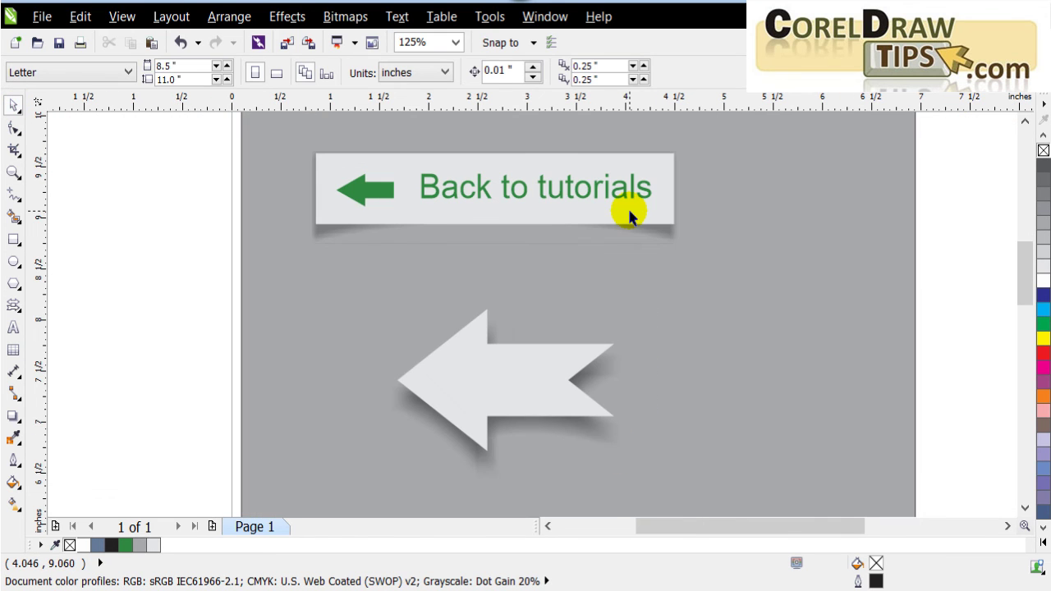
click(13, 172)
click(303, 146)
drag(562, 386, 696, 464)
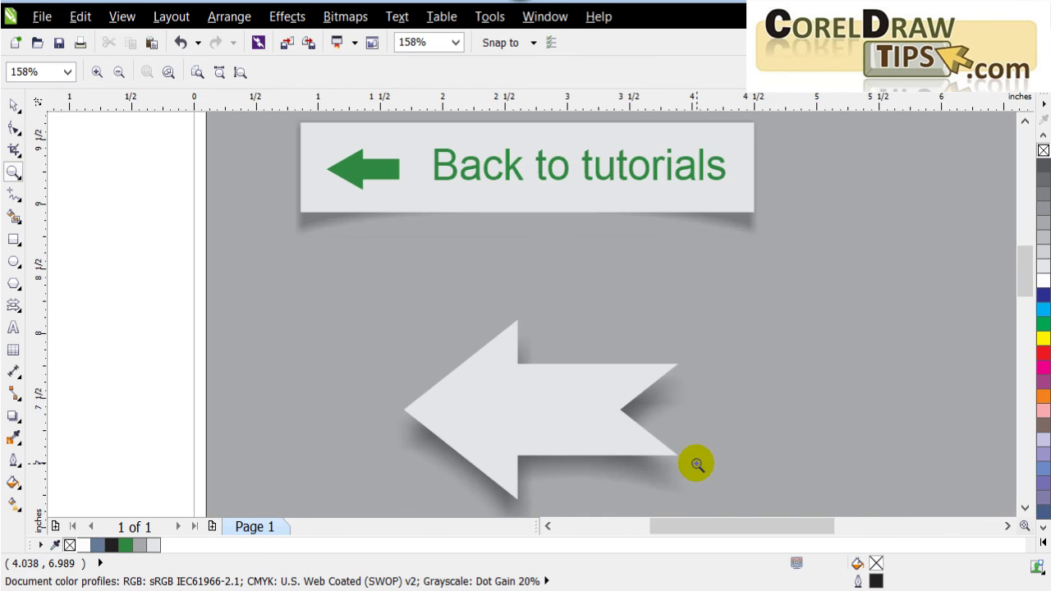
Fill the gray background rectangle with white and get rid of its black outline
click(10, 105)
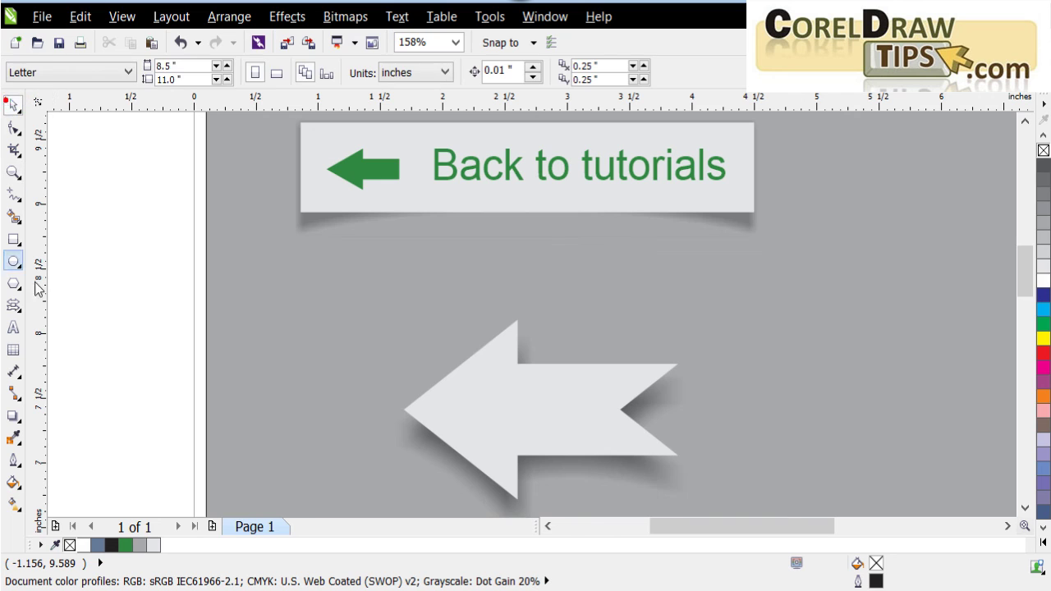
click(251, 445)
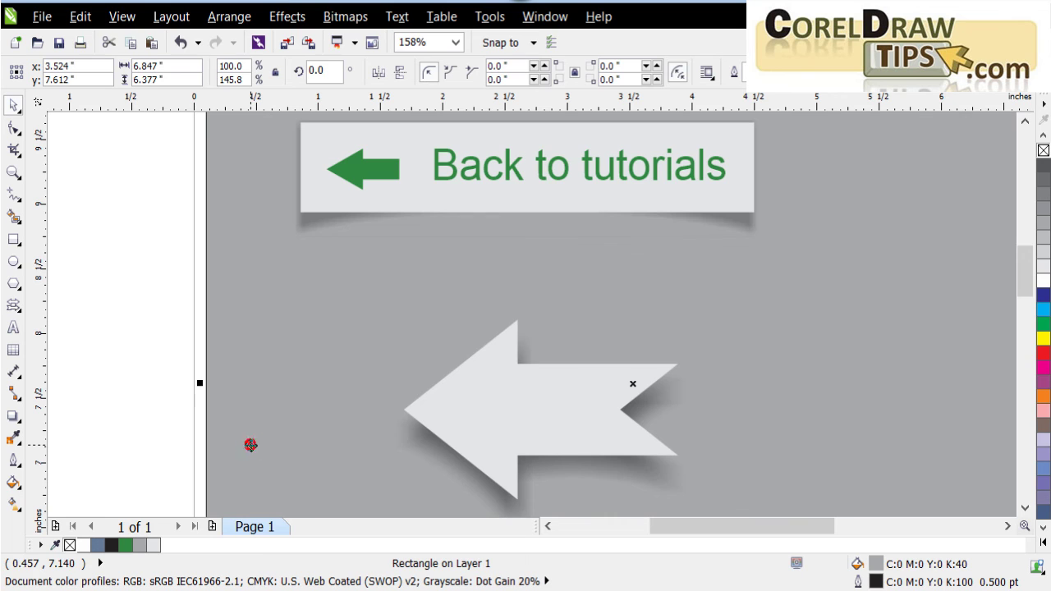
click(1041, 281)
click(900, 338)
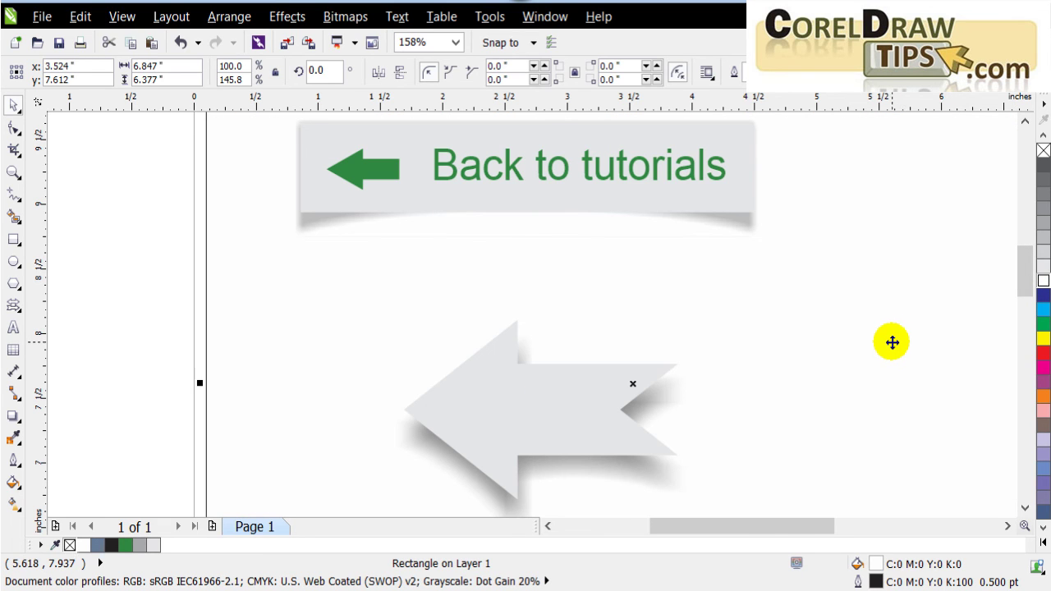
key(Escape)
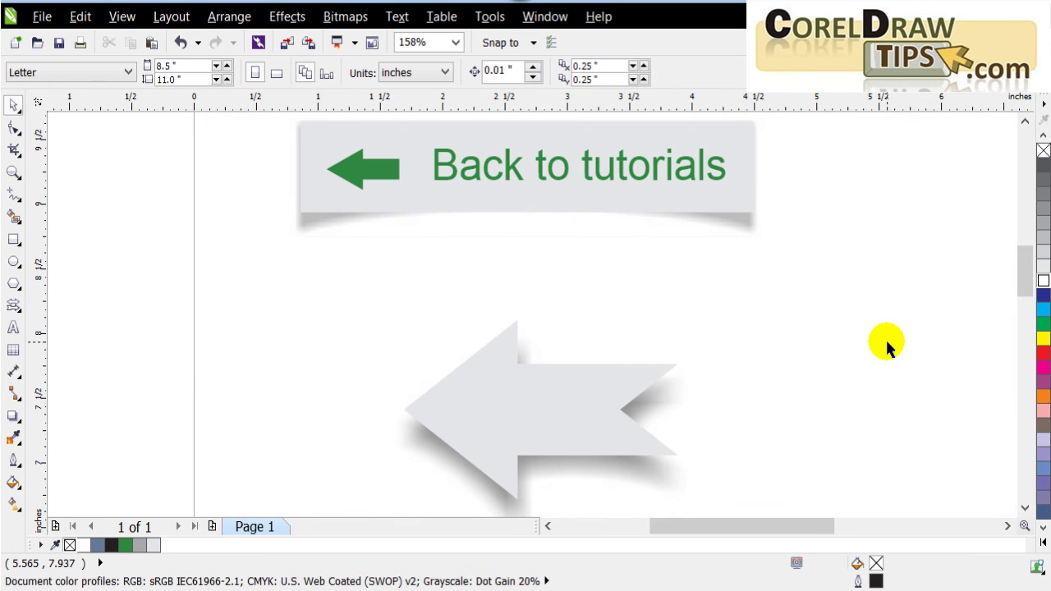
Change the large arrow's fill to white
click(624, 427)
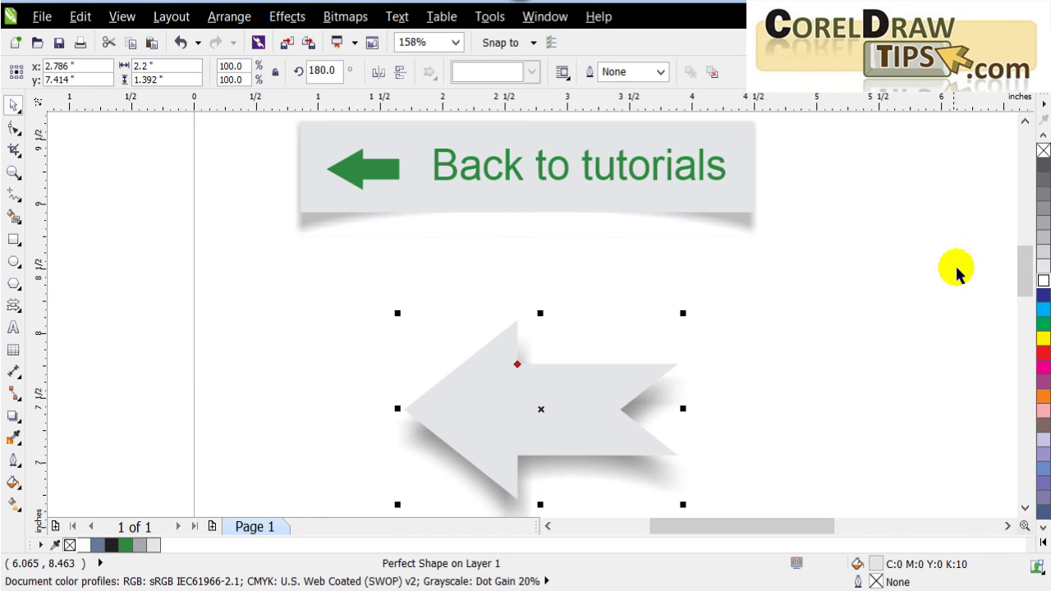
click(1043, 280)
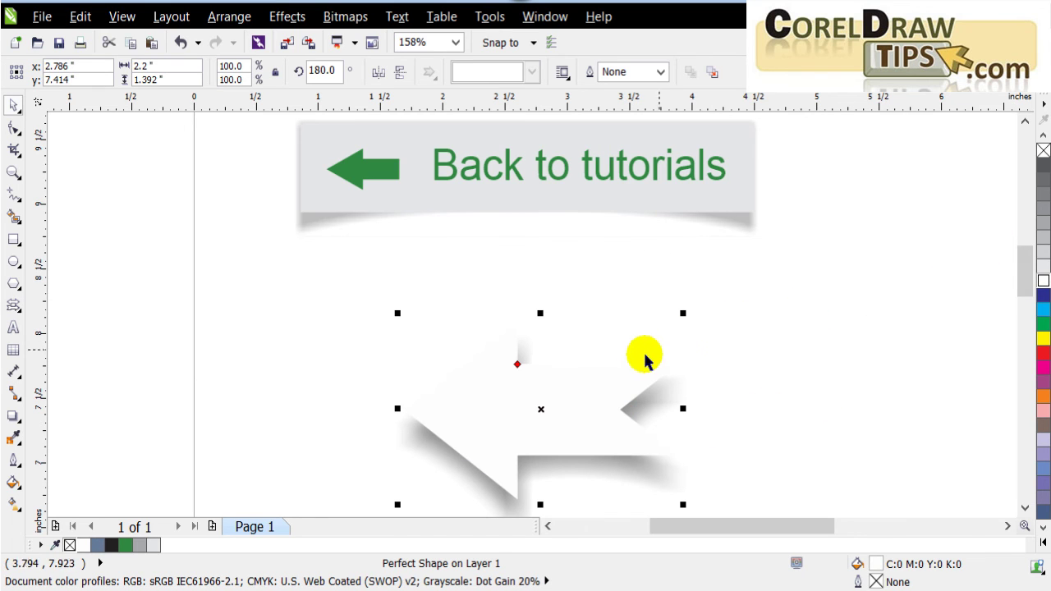
key(Escape)
Stretch the arrow's shadow upward to about 1.76 inches tall so it extends past the arrow's upper edges
click(645, 414)
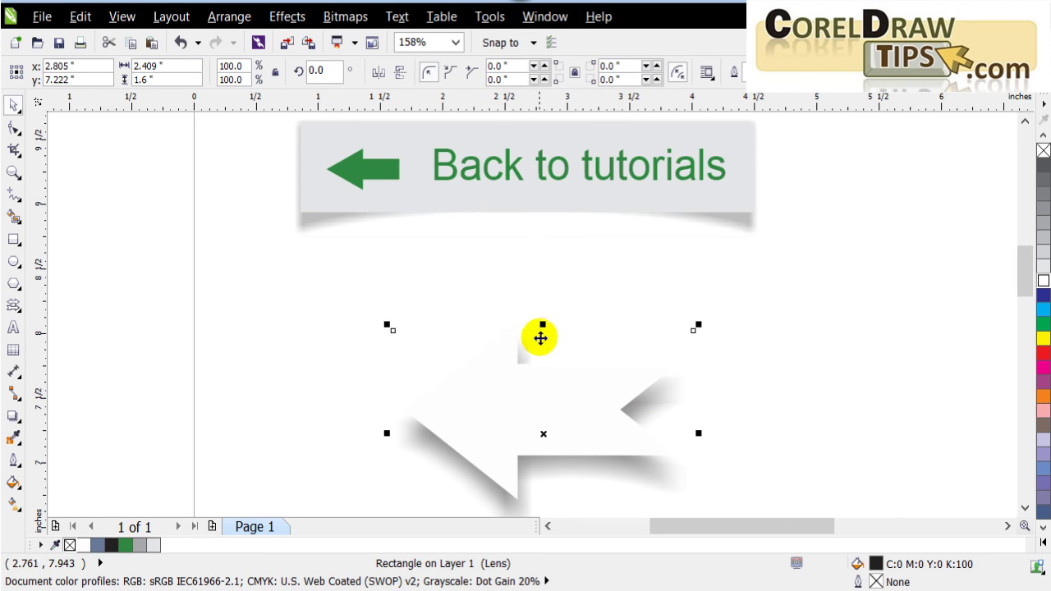
drag(543, 325, 547, 304)
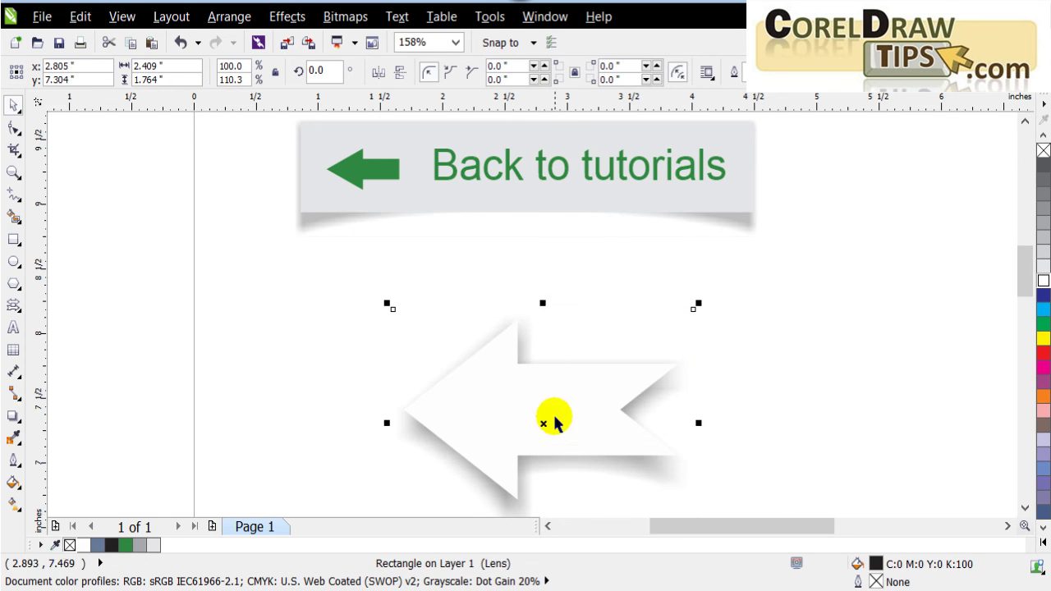
drag(701, 424, 697, 424)
click(726, 413)
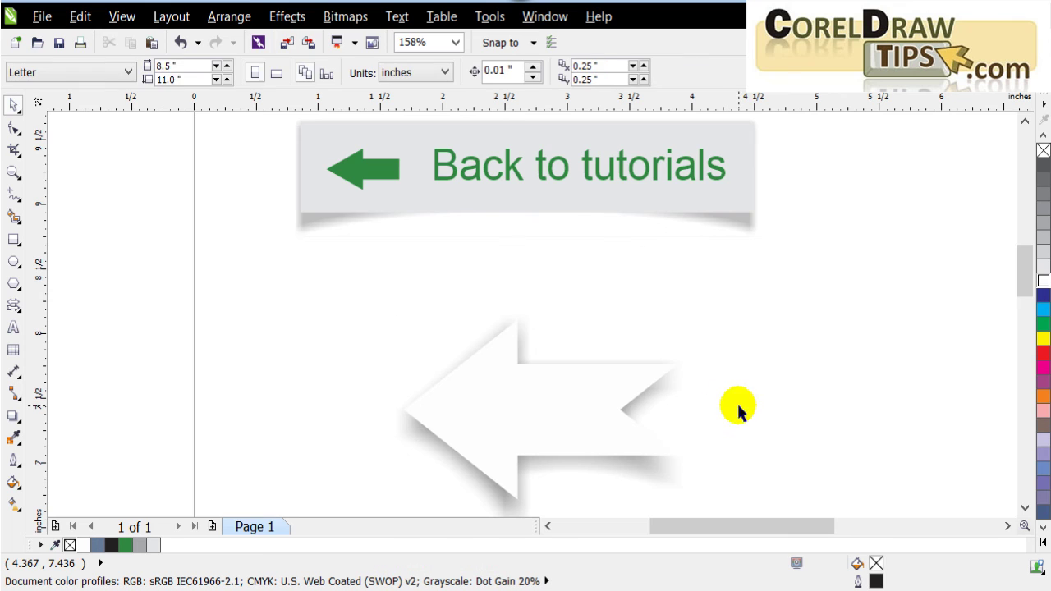
Change the fill of the "Back to tutorials" button rectangle to white
click(721, 203)
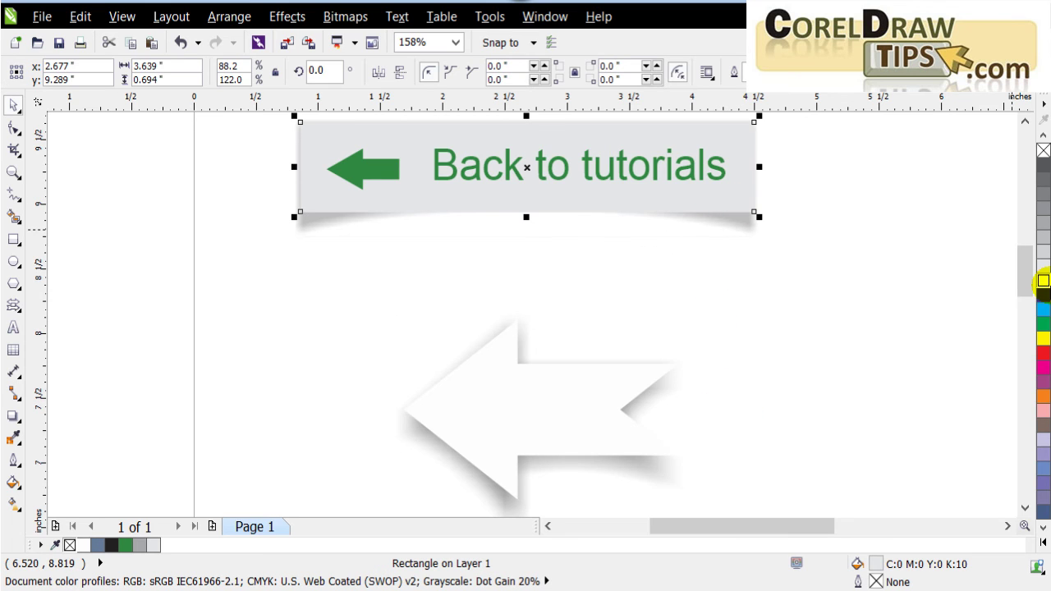
click(1044, 283)
click(929, 290)
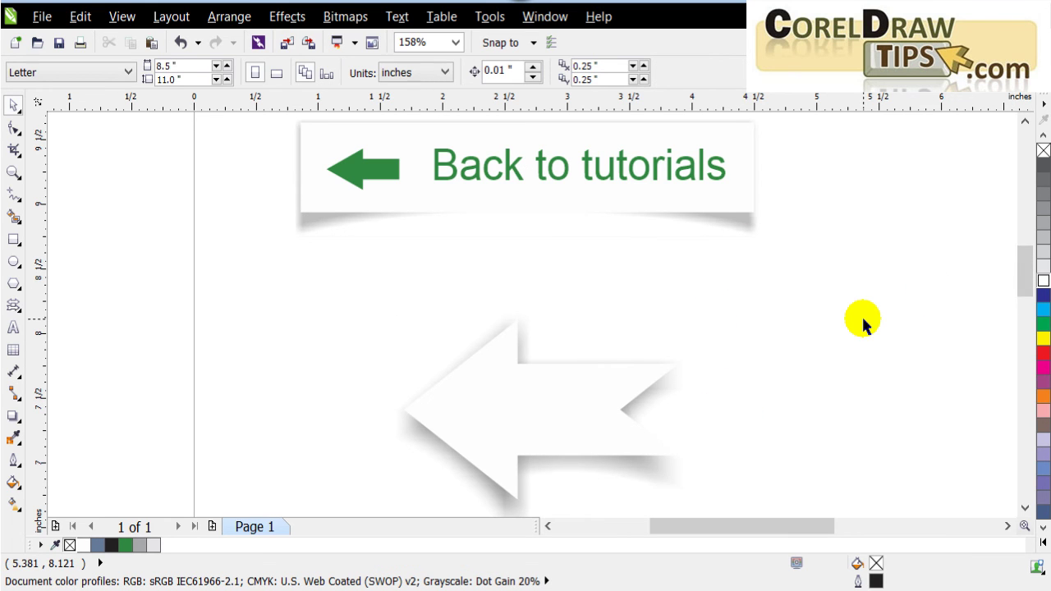